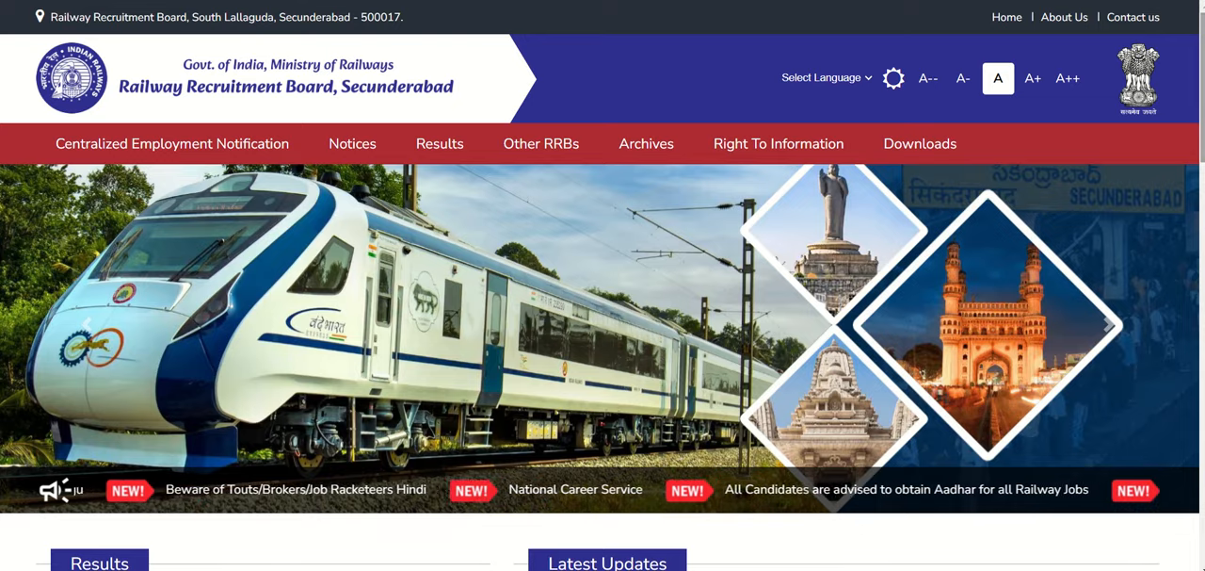
Step: Open the application link for CEN 05/2024 NTPC (Graduate) and bring up the Create an Account form, acknowledging its notice
scroll(603, 285, down, 4)
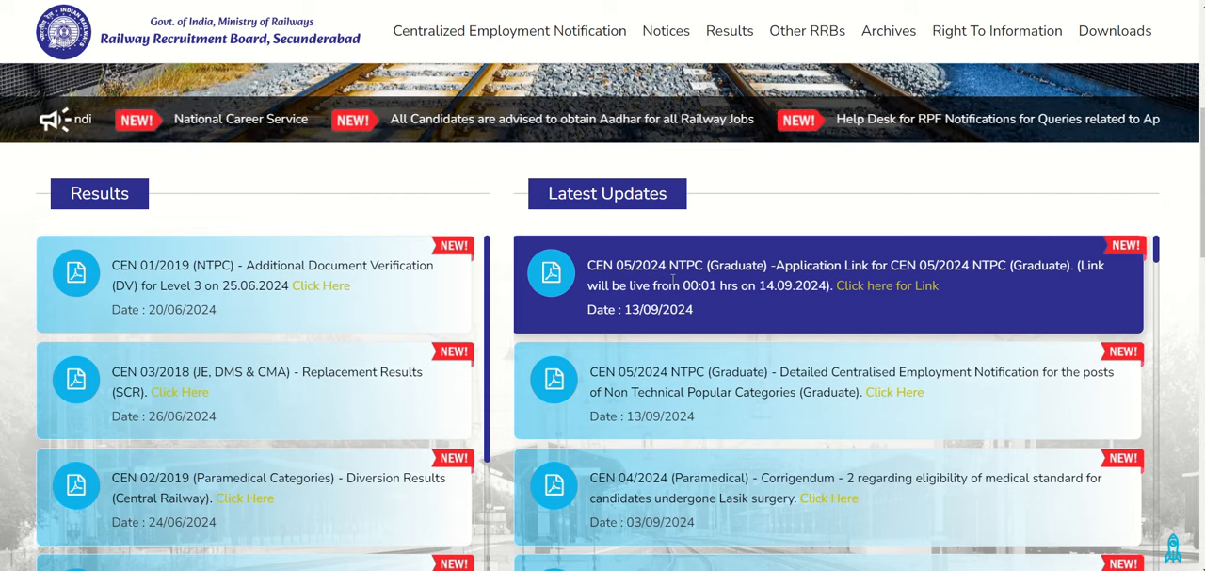
click(865, 287)
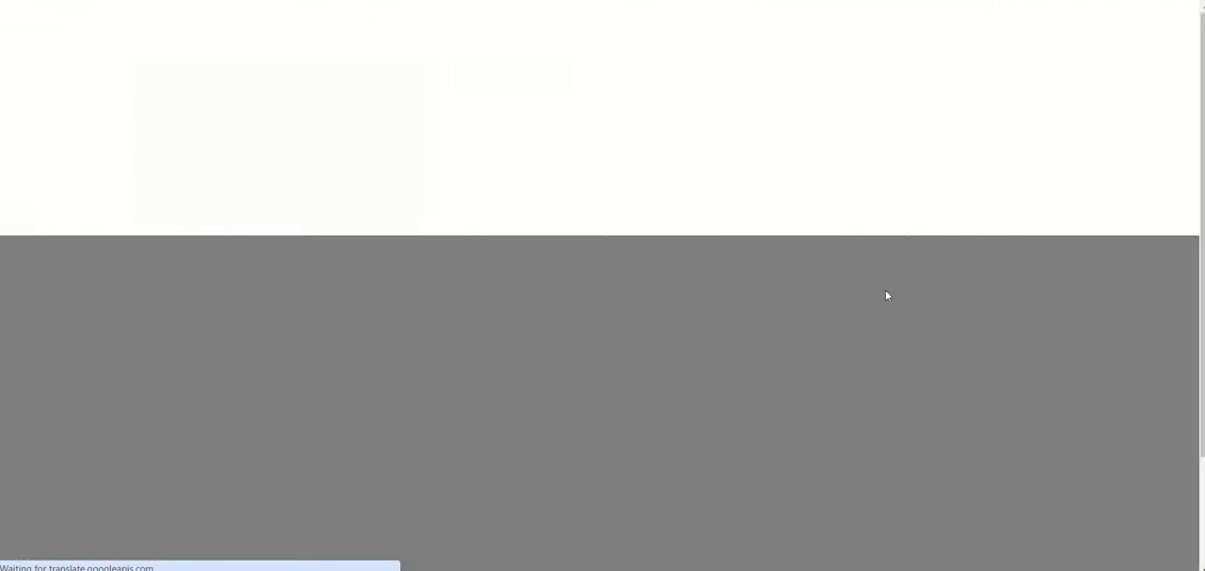
click(833, 55)
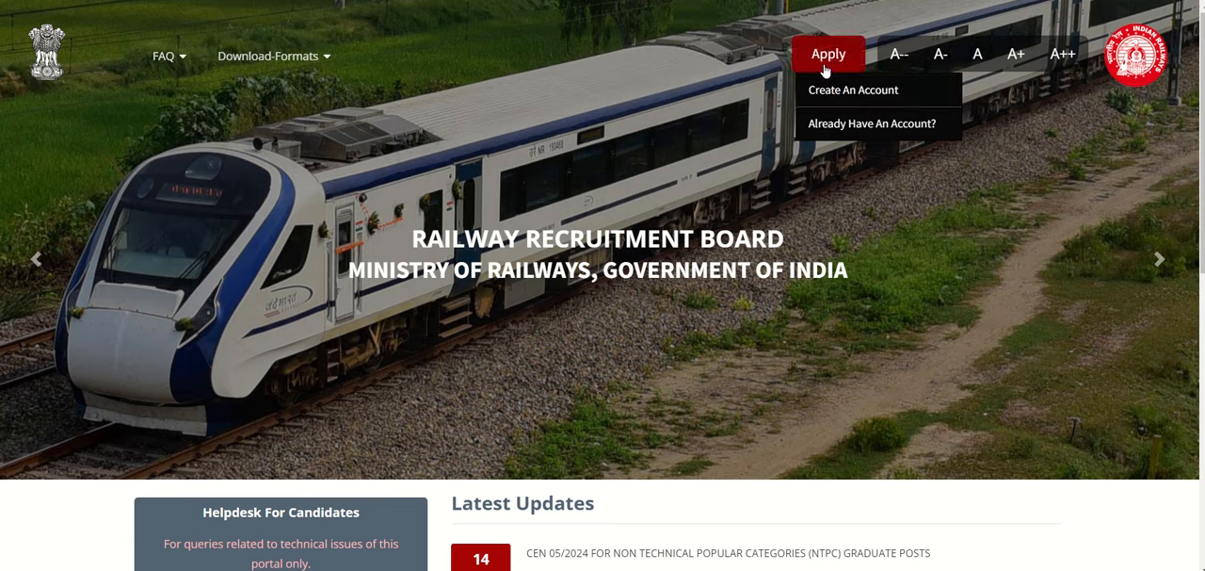
click(863, 89)
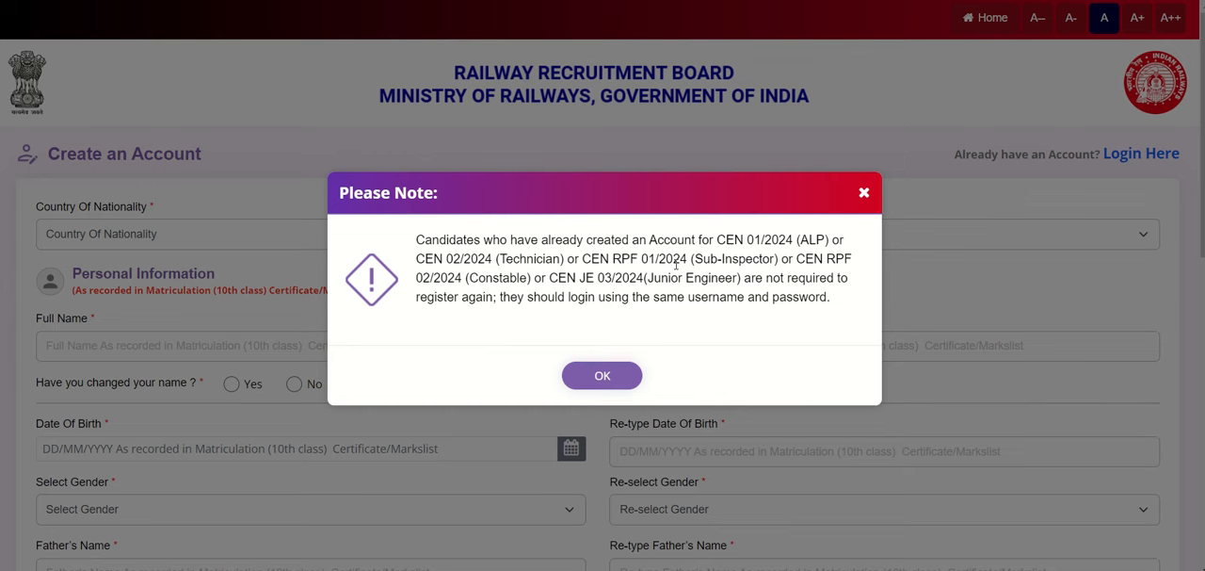
click(602, 376)
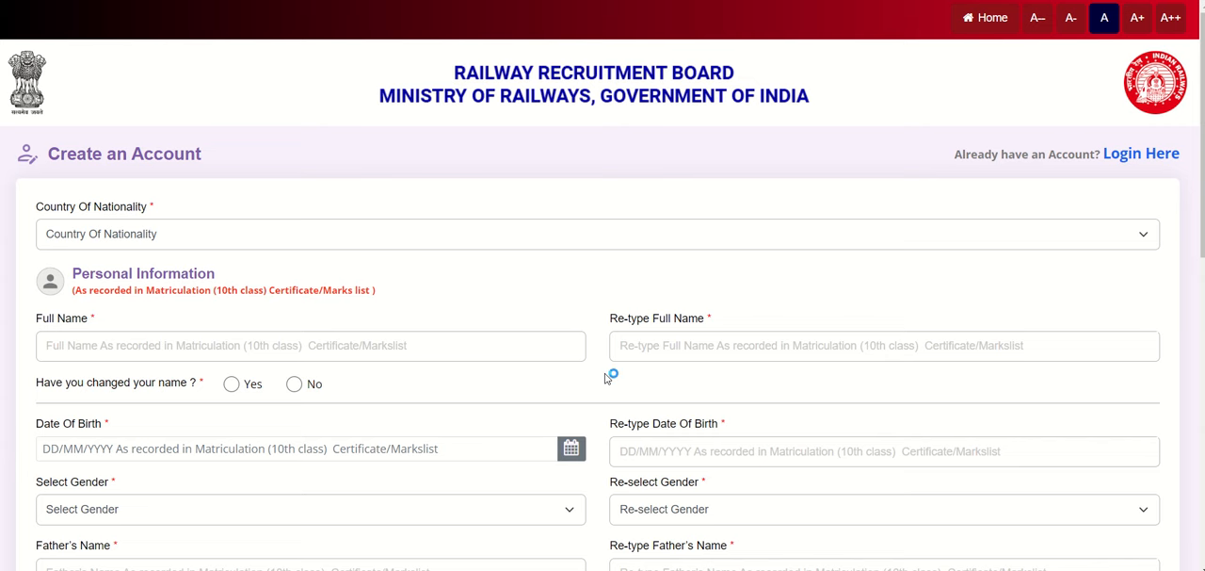
Step: Examine the nationality choices, the full name fields and the notice for applicants who have changed their name
click(572, 235)
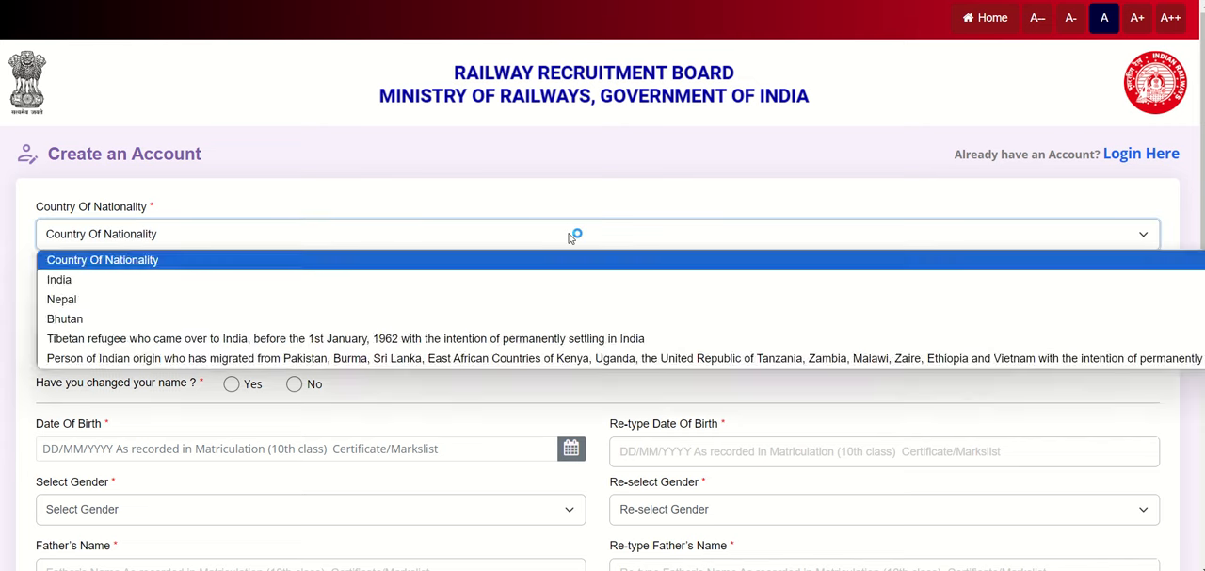
click(570, 235)
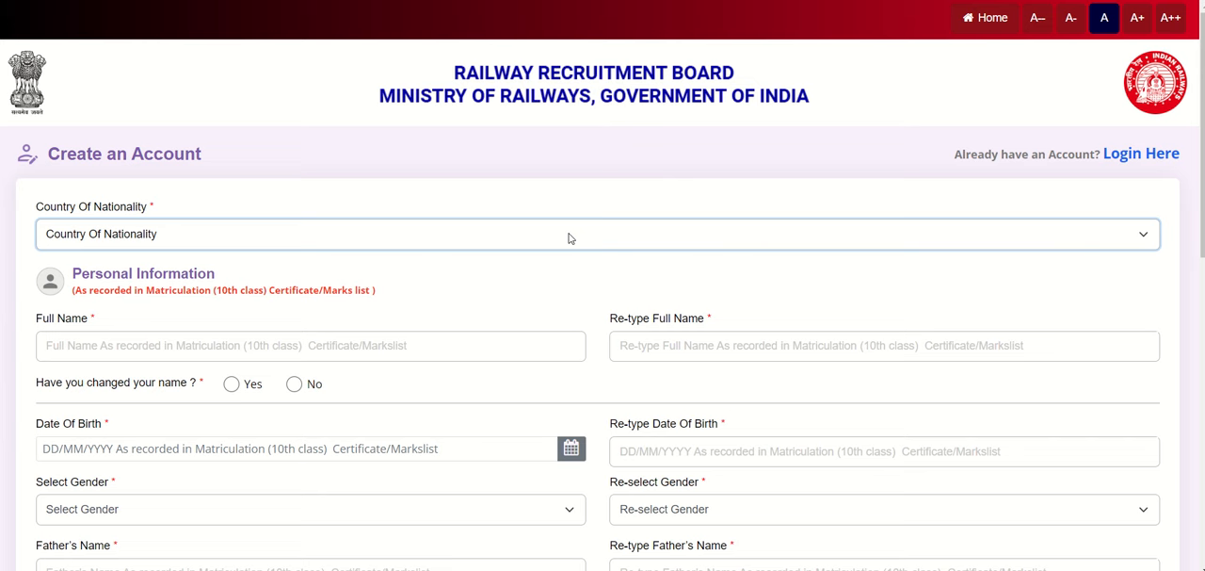
click(367, 353)
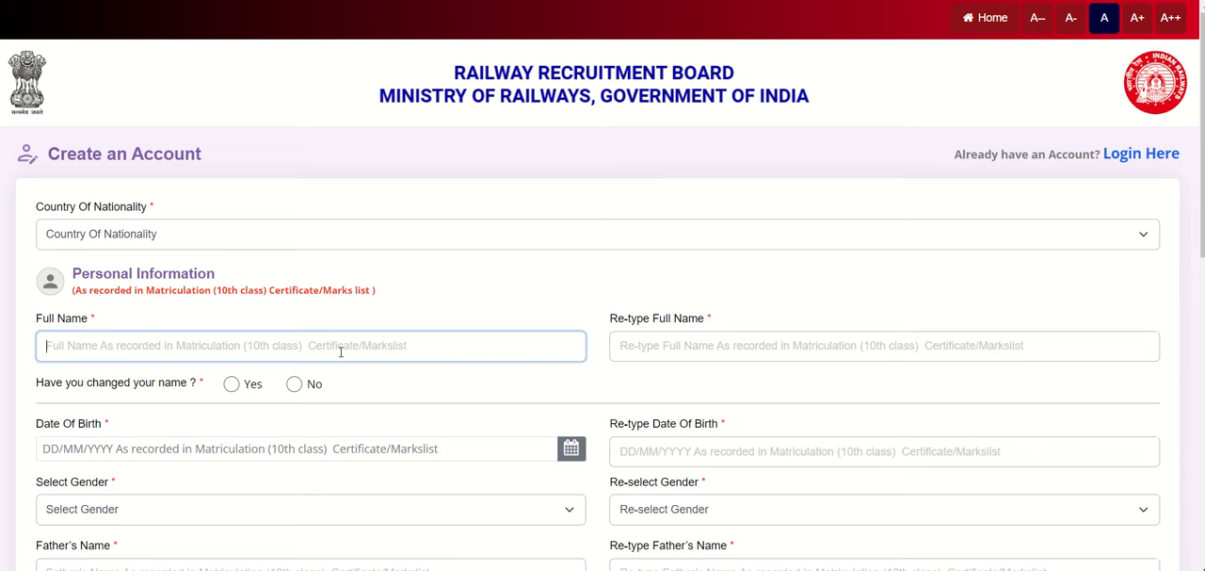
click(662, 345)
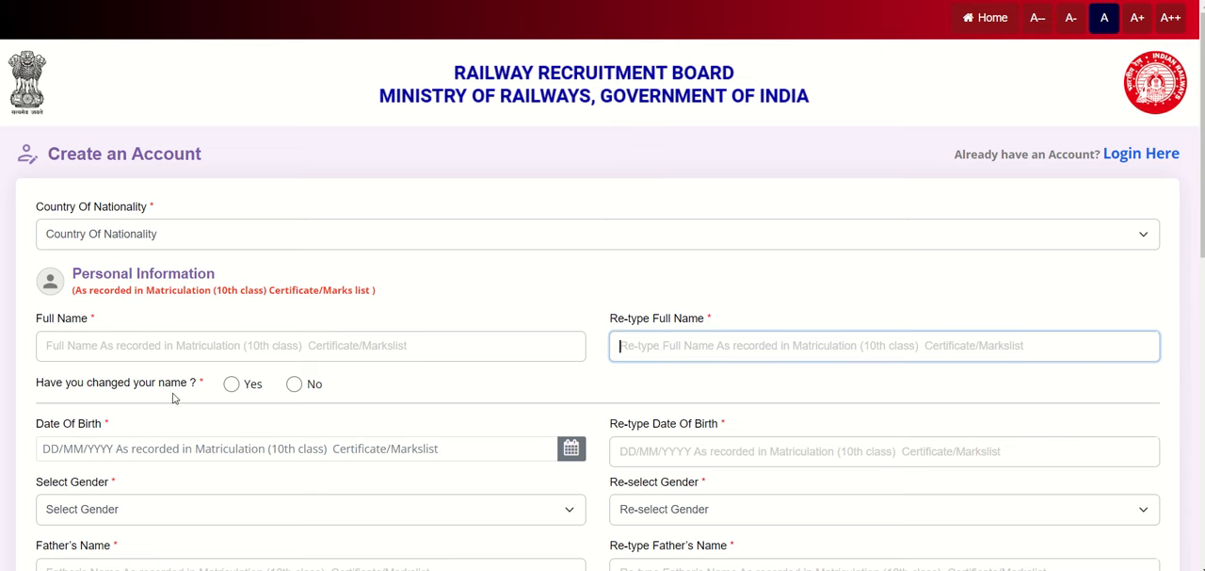
click(232, 384)
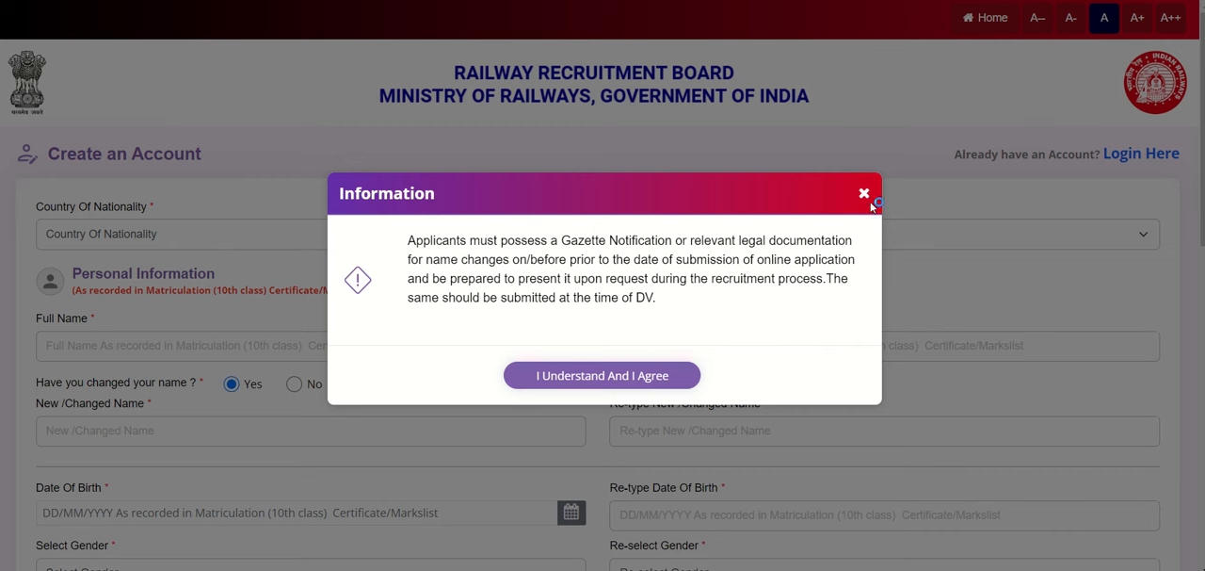
click(864, 196)
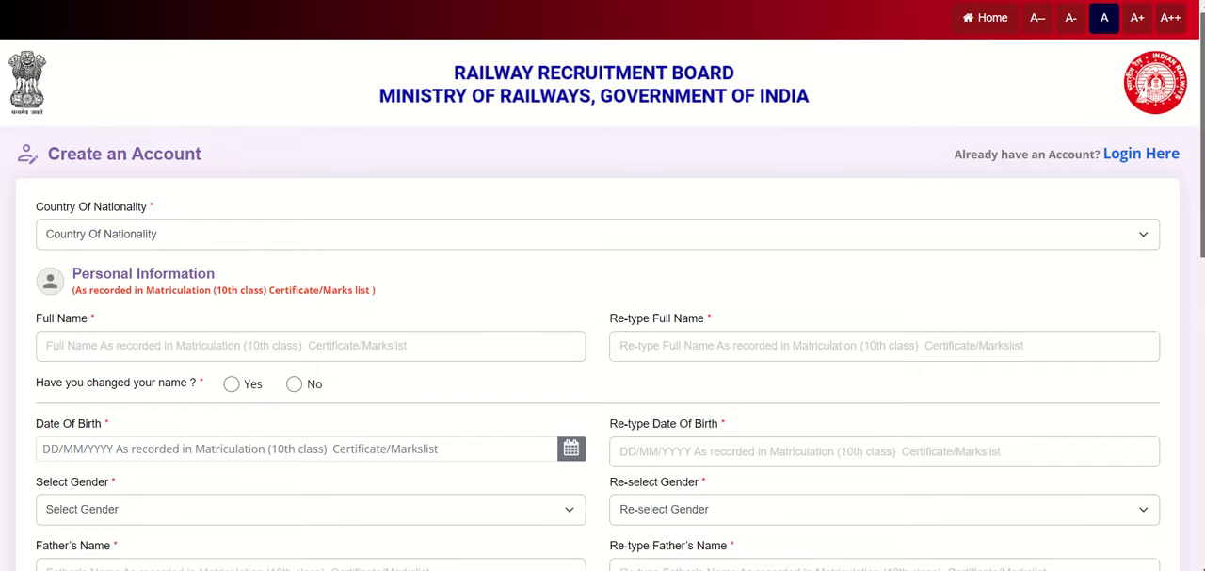
Step: Examine the date of birth calendar, the gender choices and the father's and mother's name fields
scroll(1190, 216, down, 2)
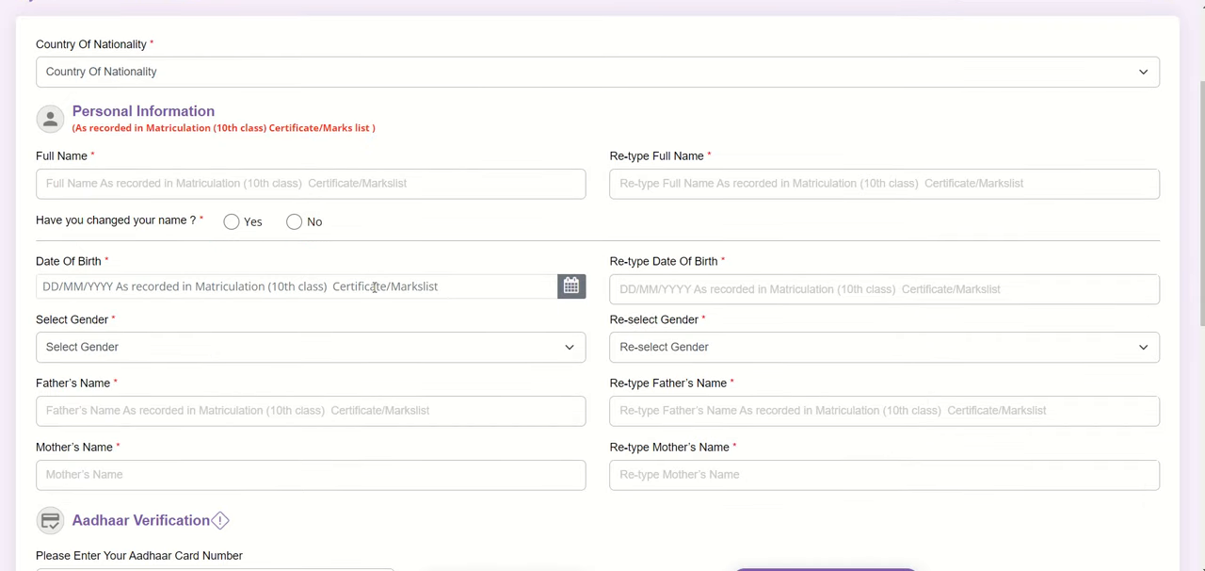
click(375, 287)
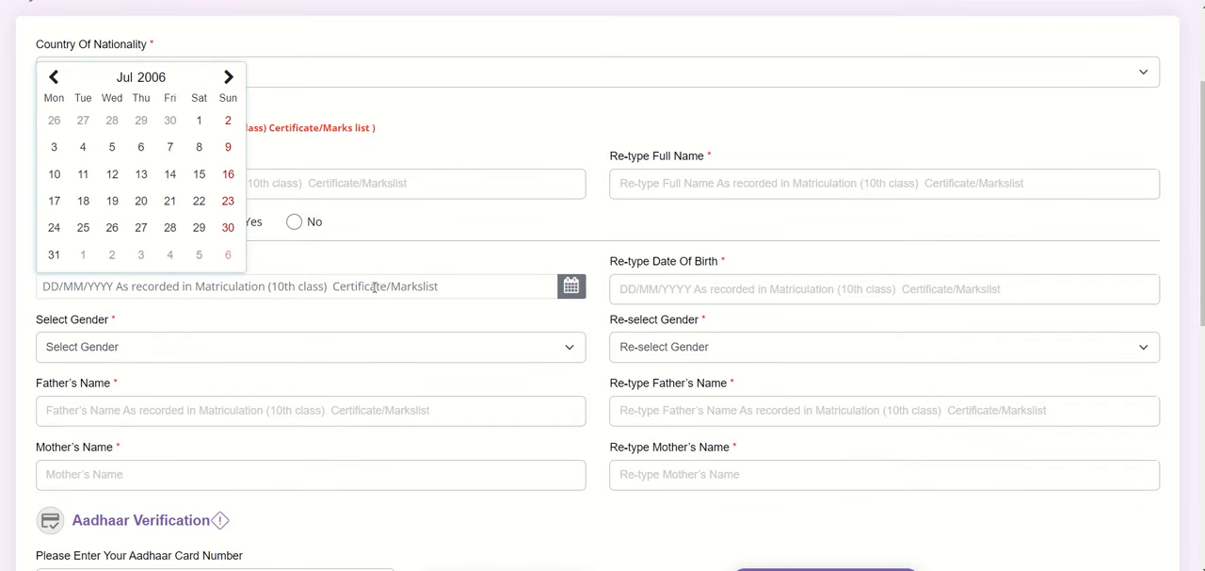
click(226, 355)
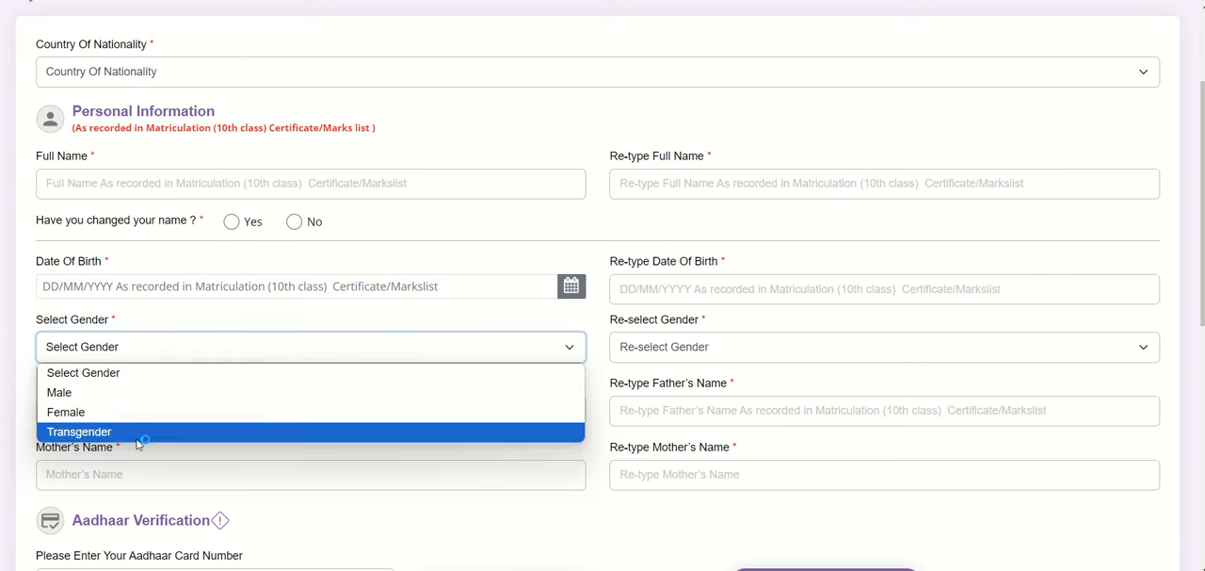
click(471, 351)
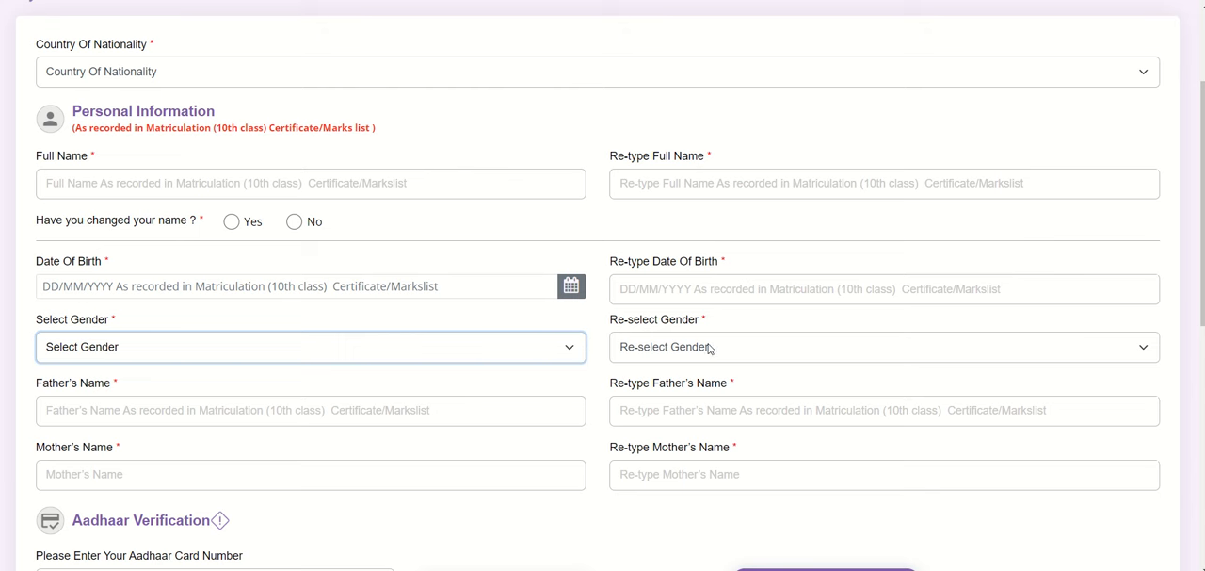
click(254, 418)
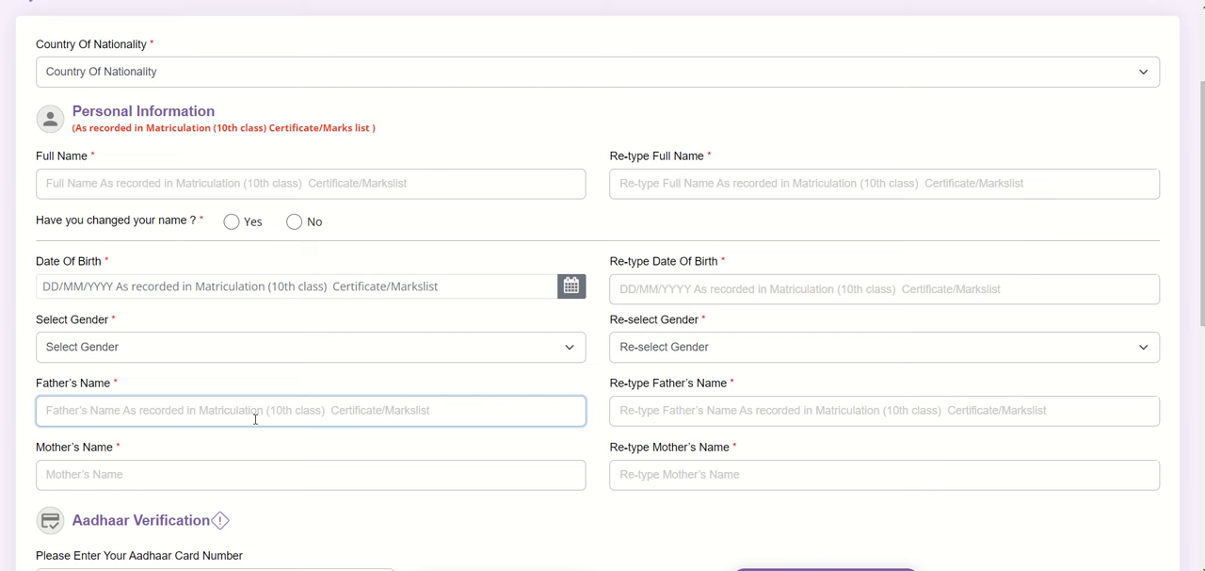
click(690, 415)
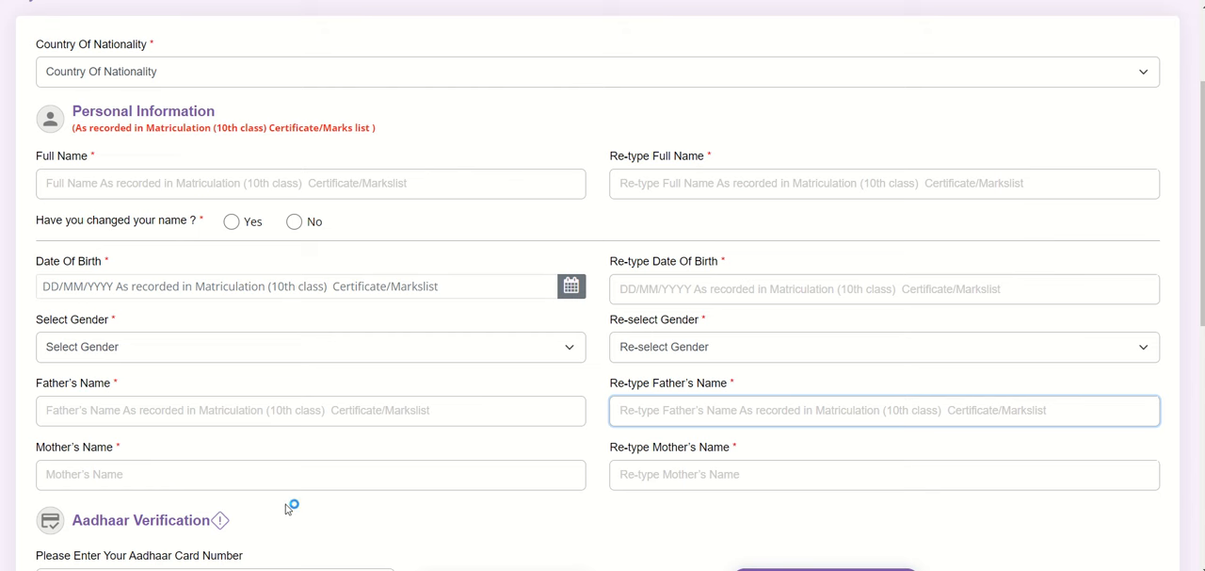
click(351, 477)
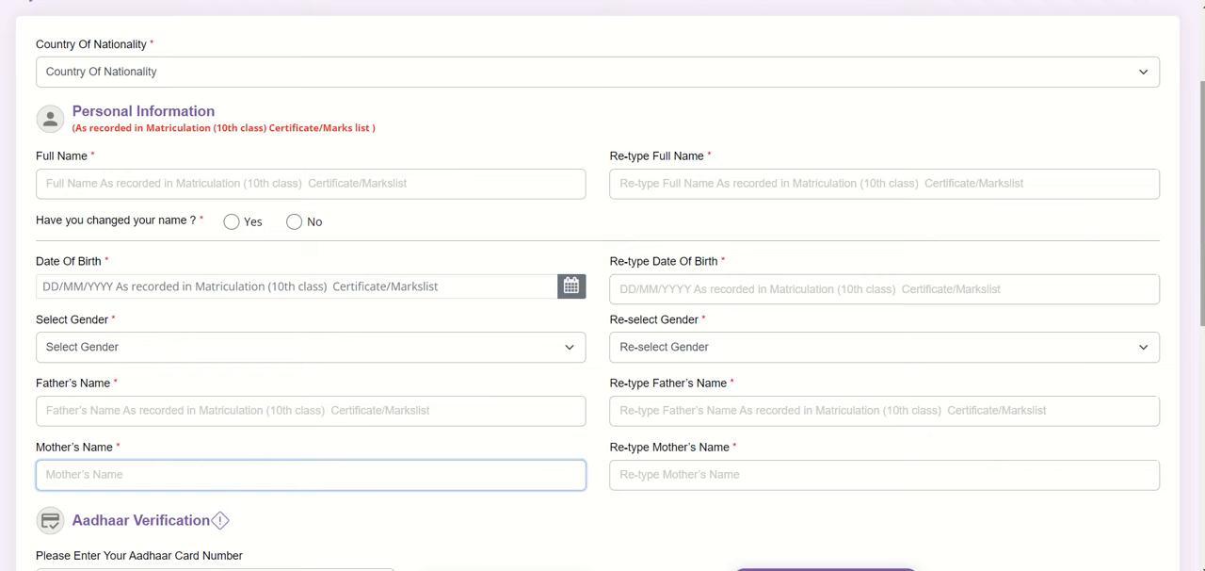
Step: Examine the proof of ID choices for candidates without an Aadhaar card, and return the form to Aadhaar verification
scroll(350, 477, down, 2)
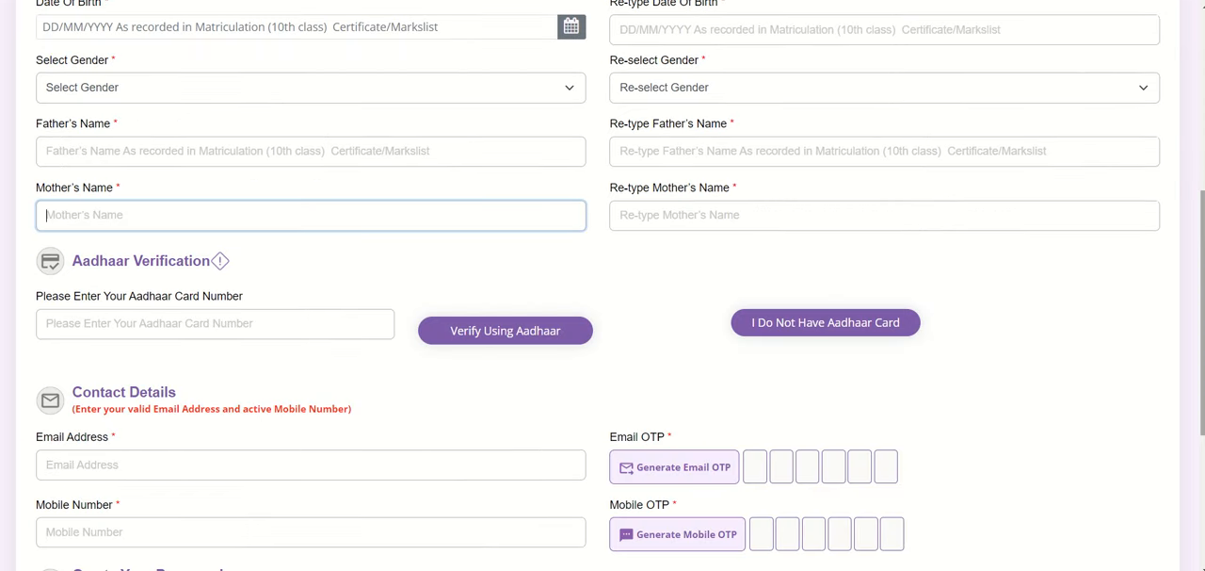
click(255, 322)
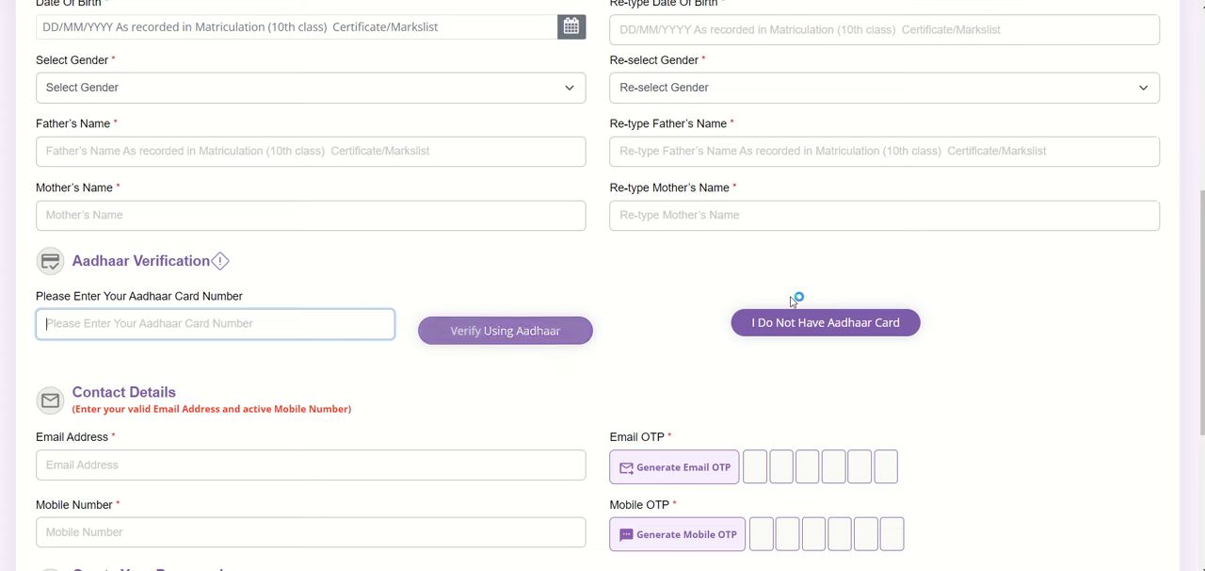
click(791, 331)
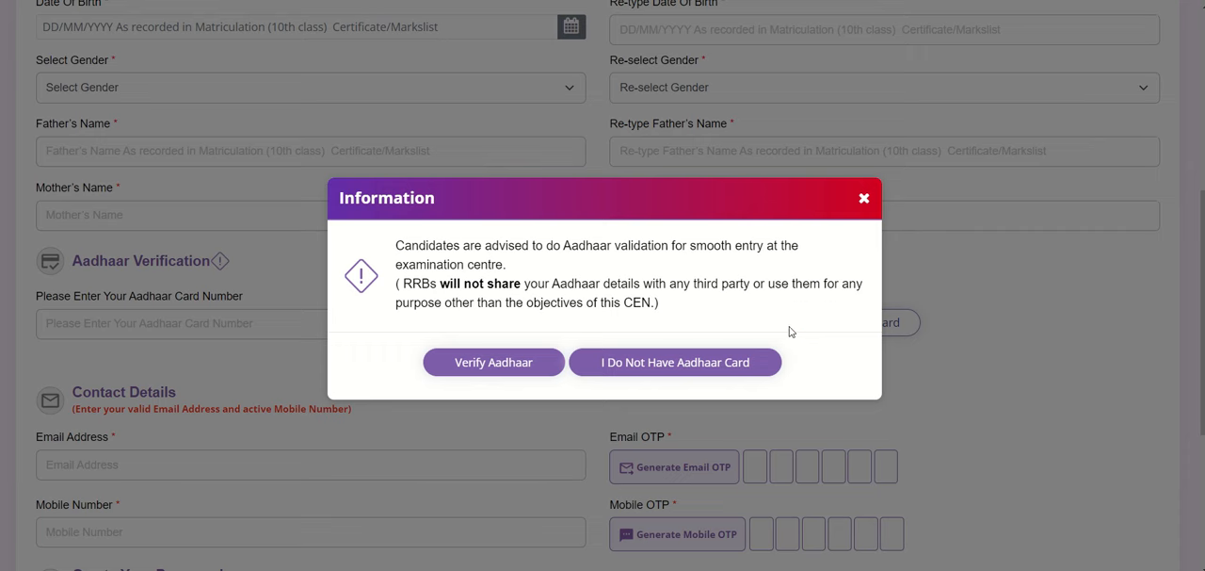
click(678, 362)
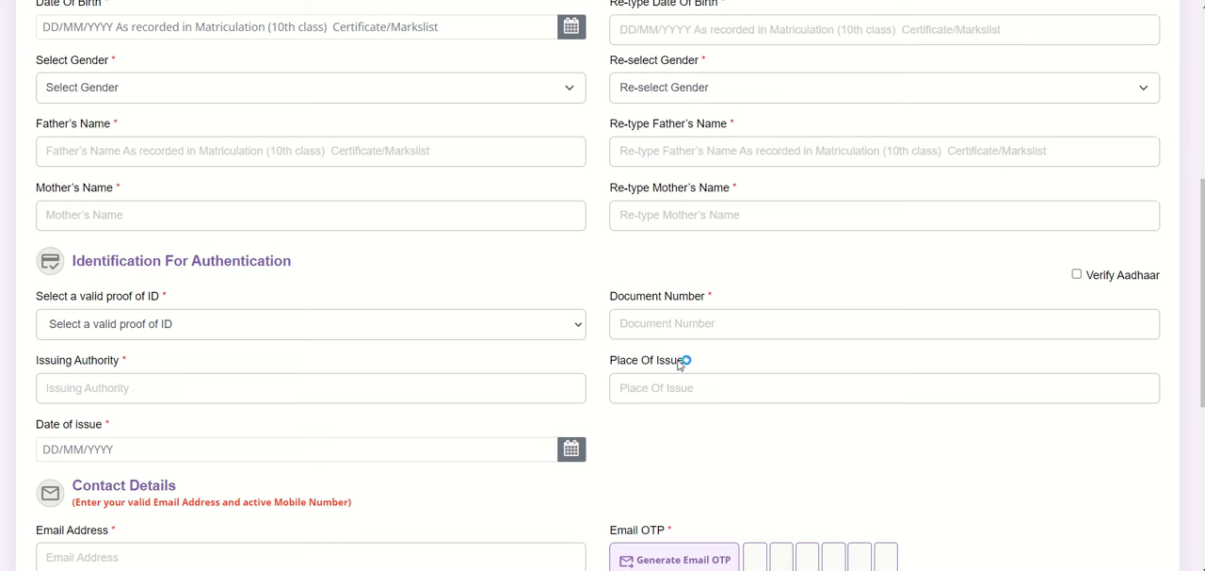
click(574, 321)
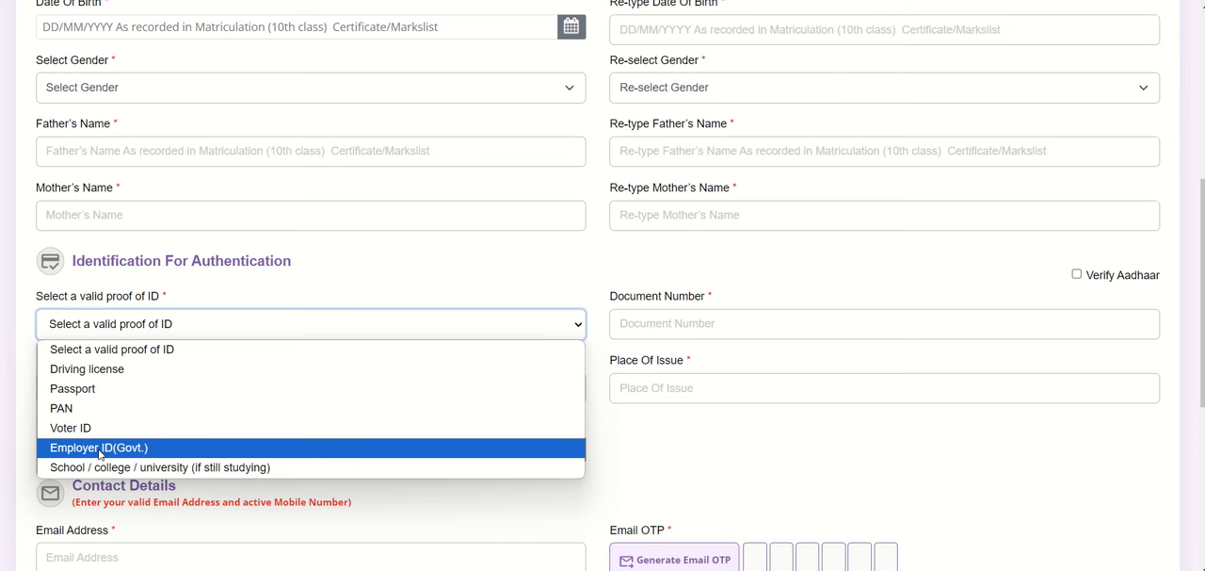
click(849, 459)
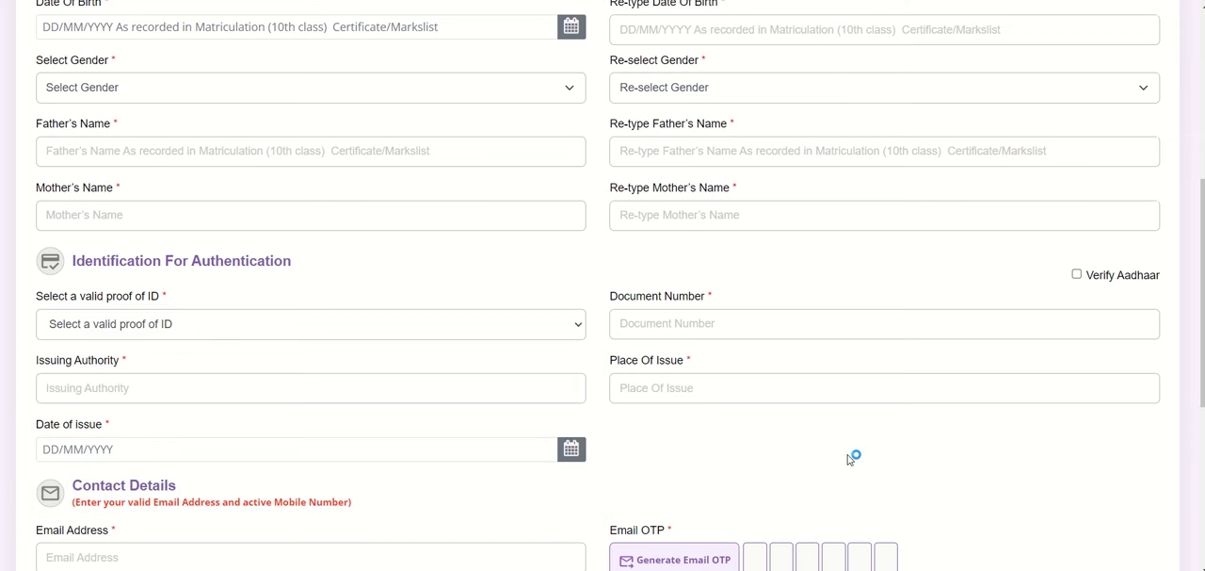
click(1074, 275)
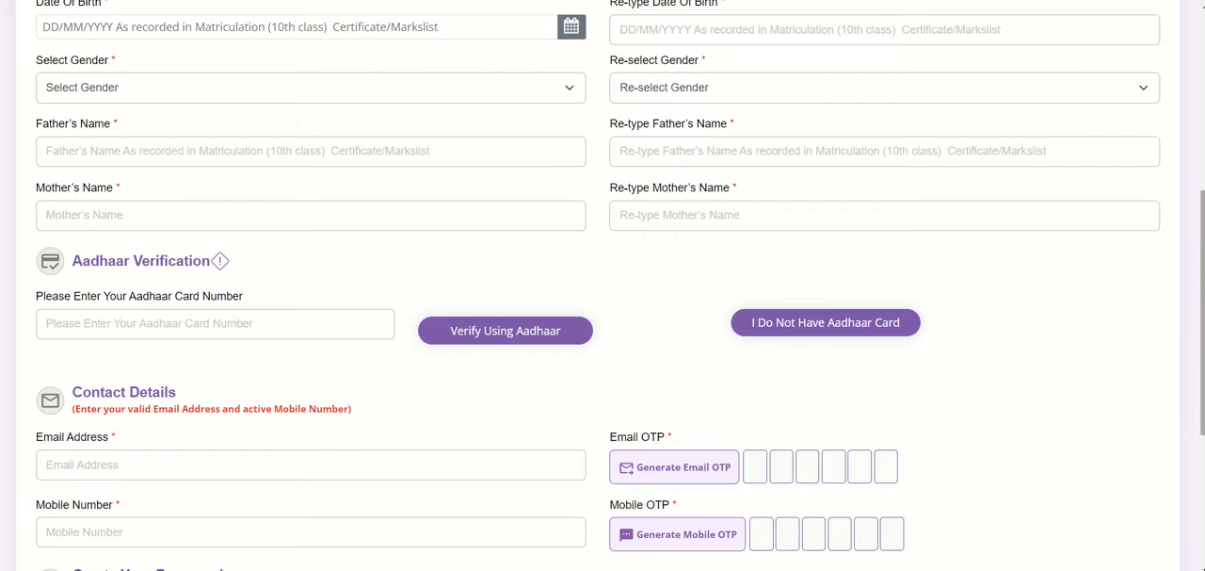
Step: Examine the email address, mobile number and password fields and the final preview and account creation option
scroll(603, 282, down, 3)
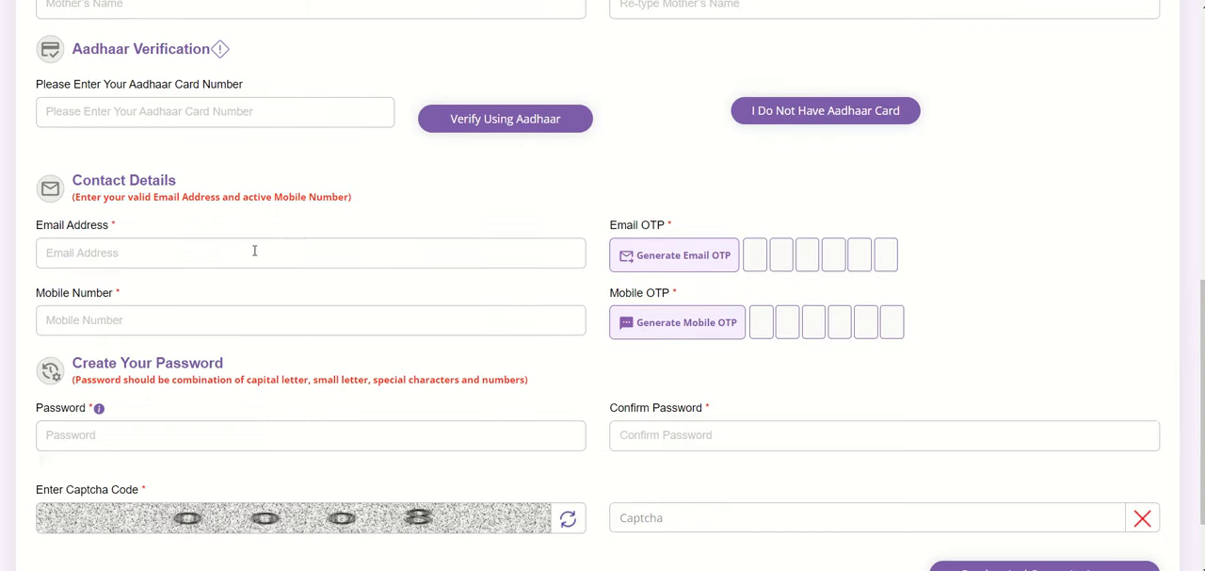
click(260, 252)
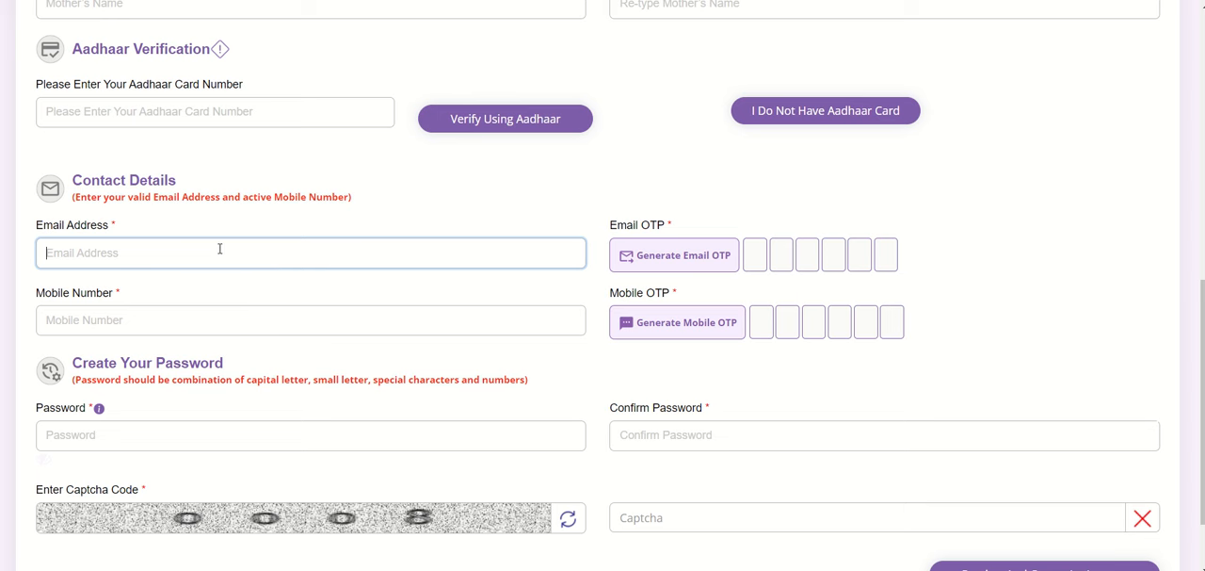
click(216, 320)
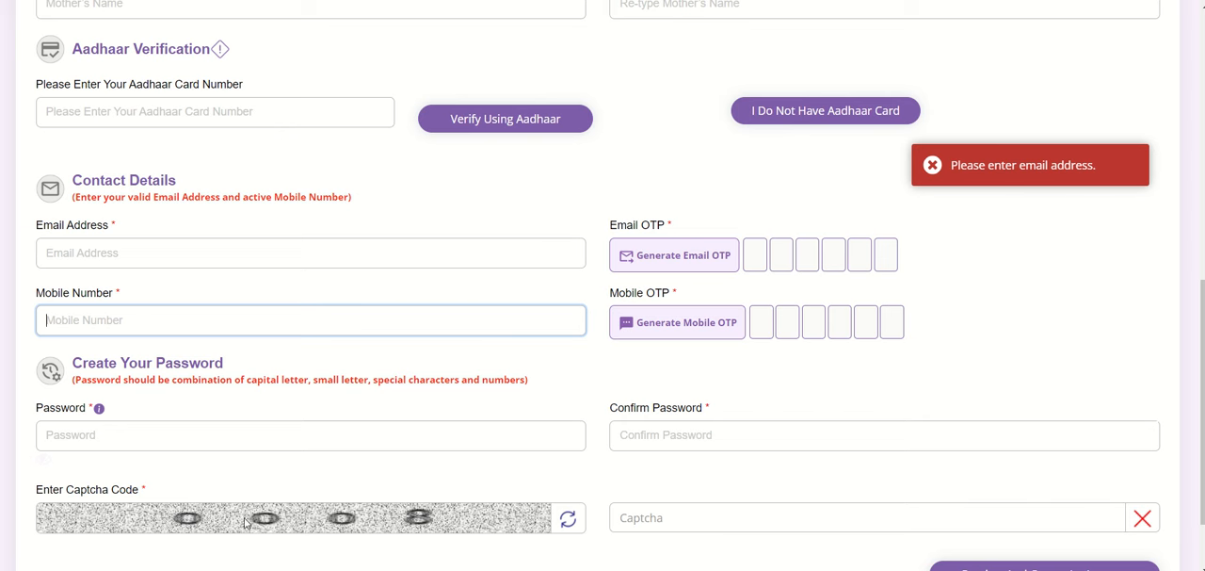
click(252, 441)
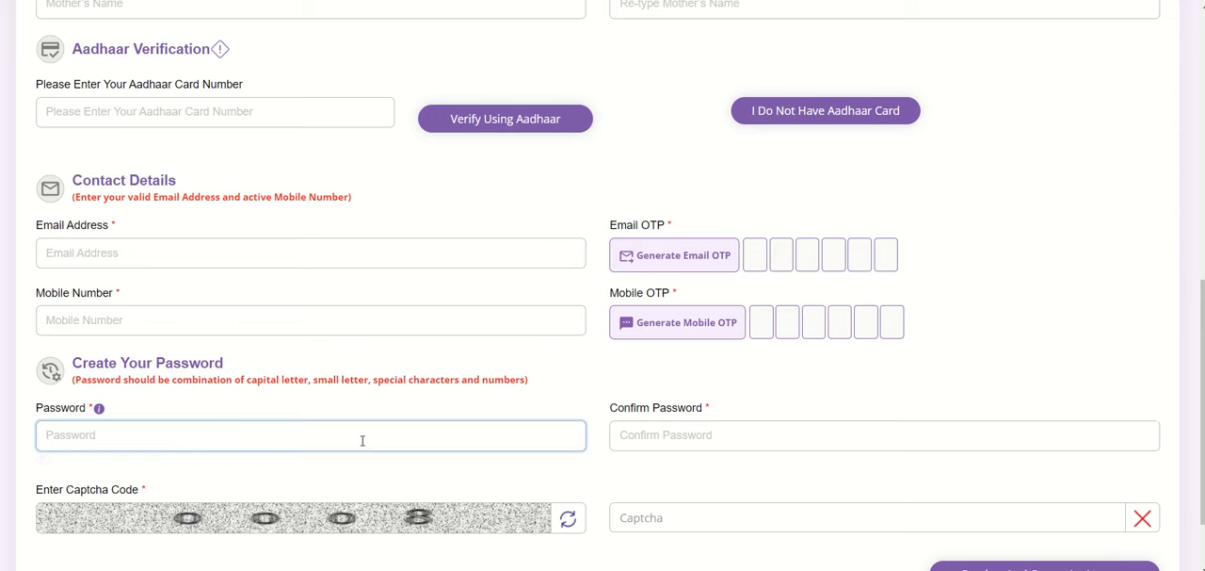
scroll(1197, 357, down, 2)
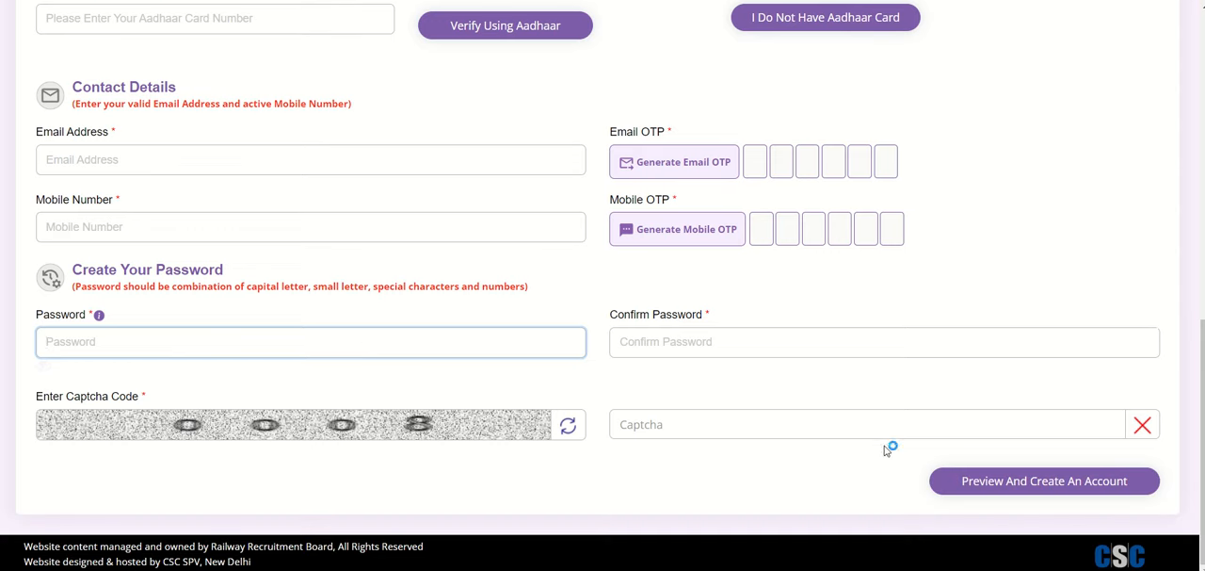
click(1019, 486)
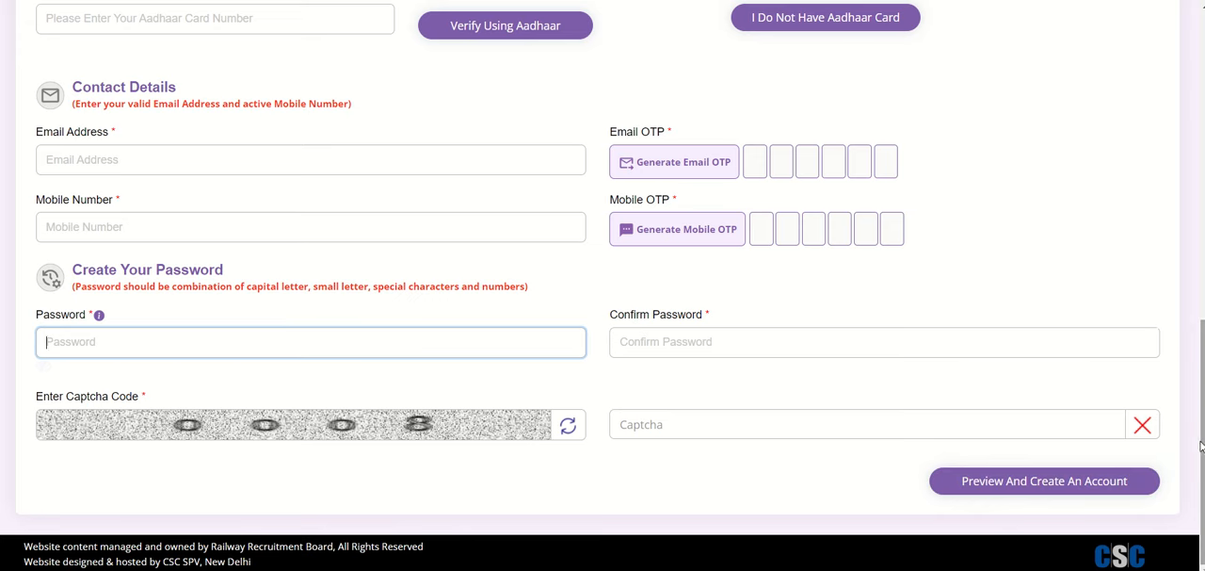
drag(1201, 448, 1201, 393)
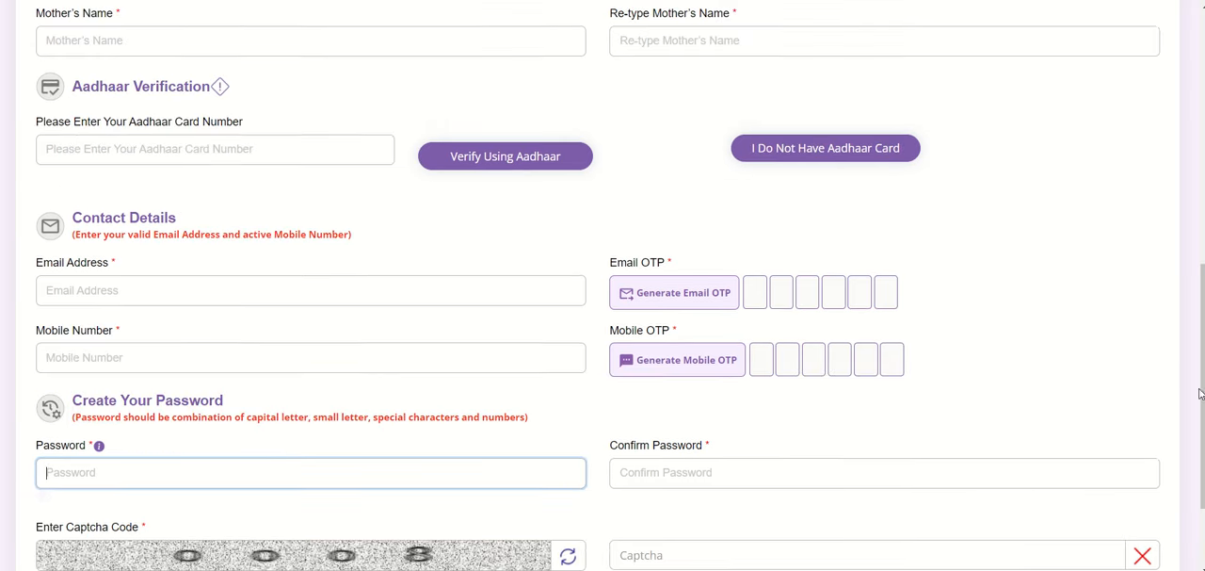
click(226, 296)
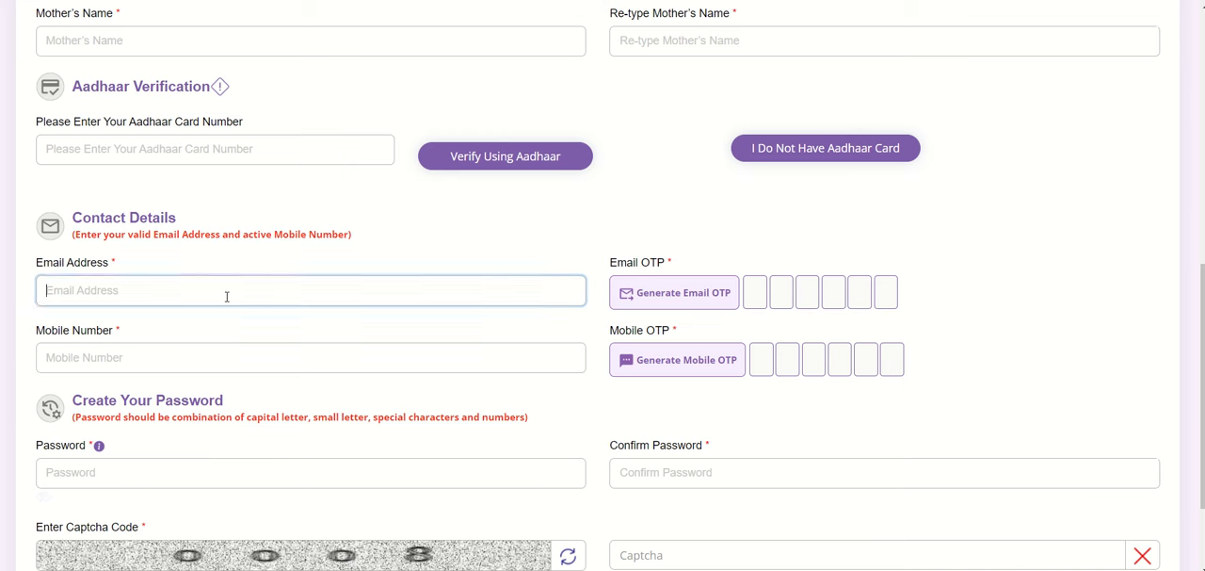
click(205, 358)
click(204, 481)
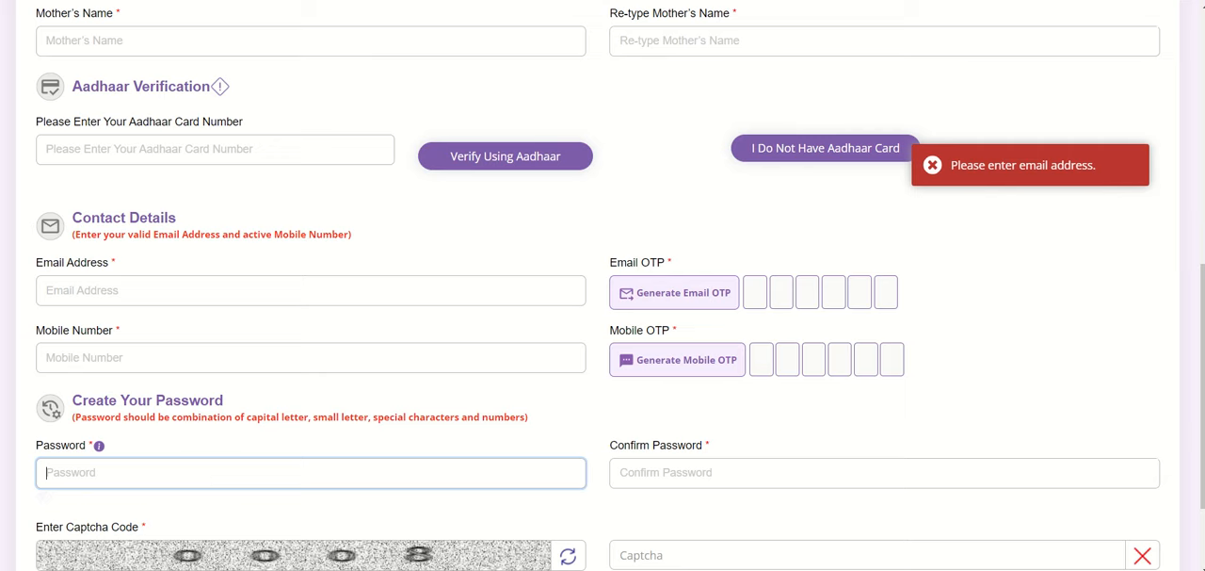
click(556, 4)
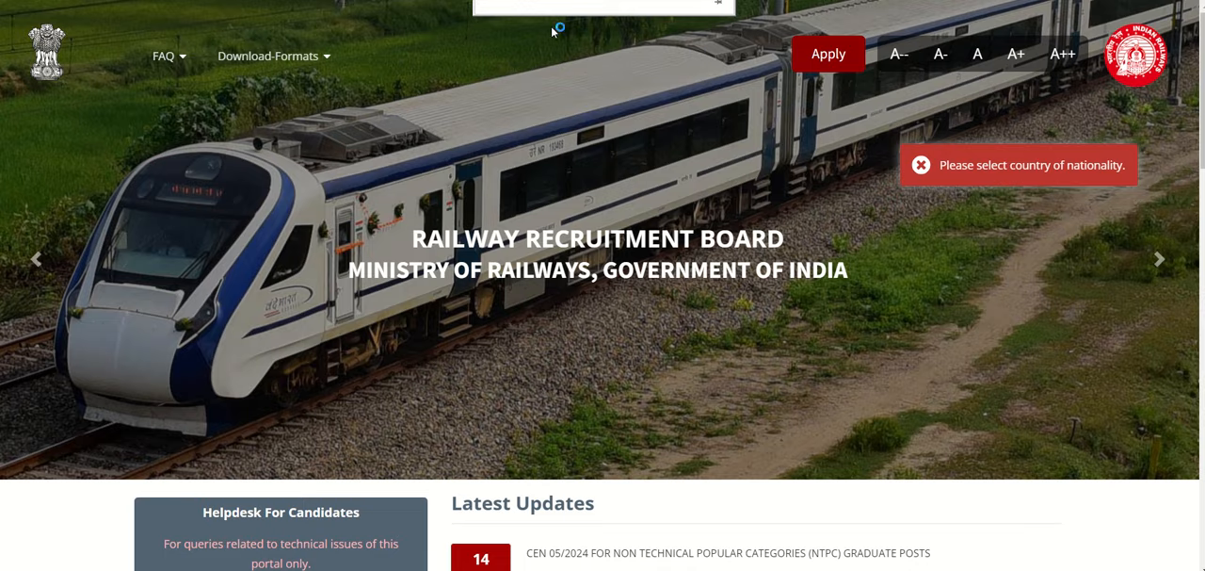
Step: Sign in to the existing account with the login ID, account password and captcha, and open the online application page
click(829, 56)
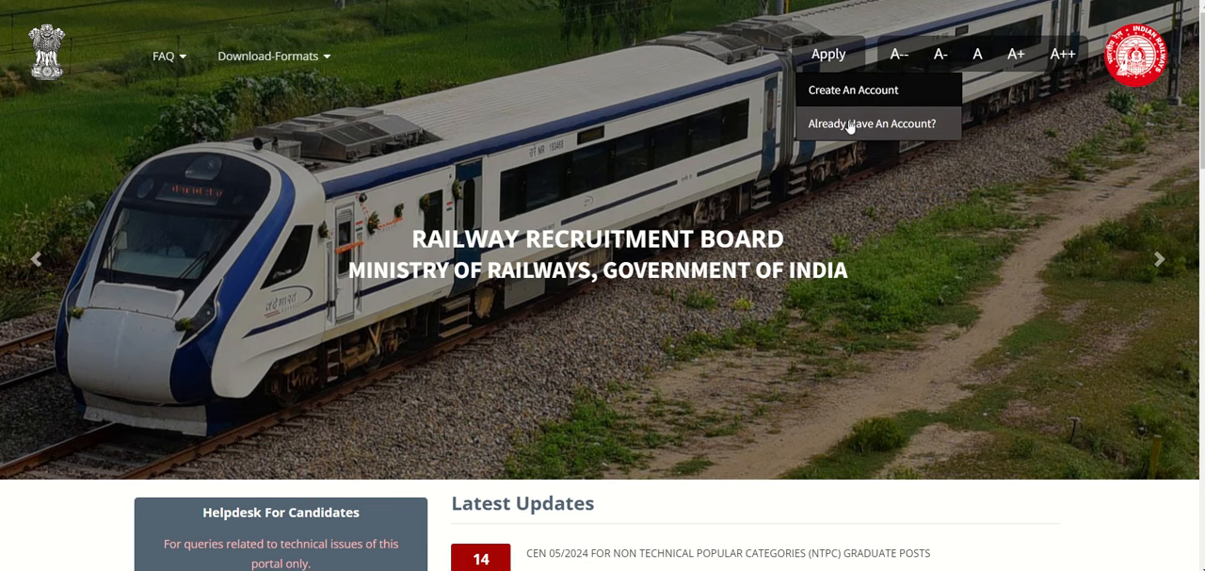
click(892, 124)
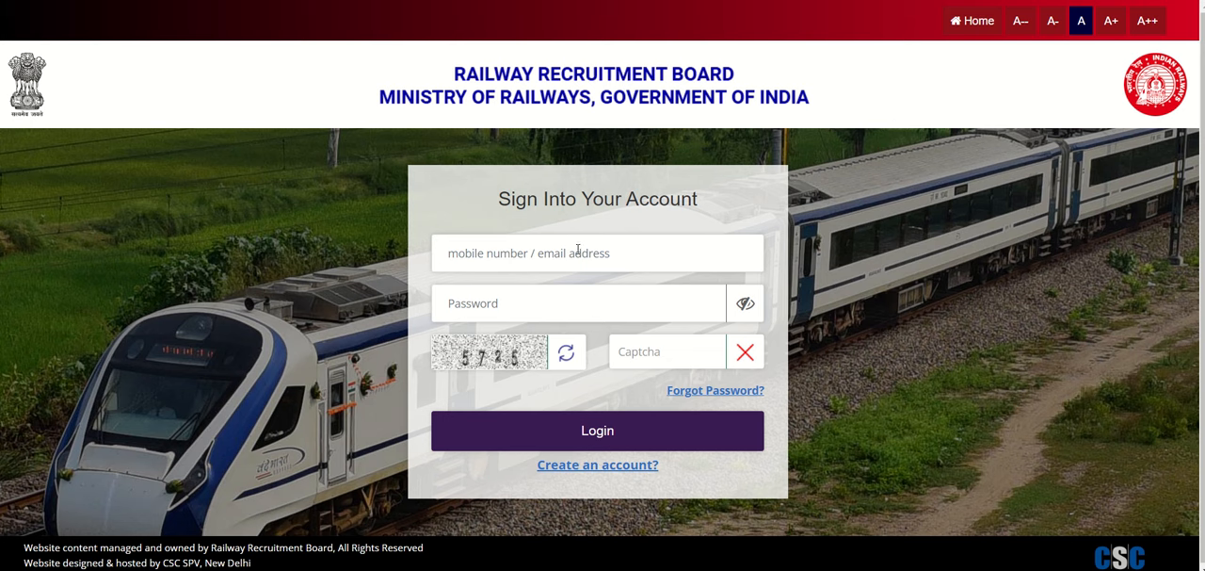
click(543, 302)
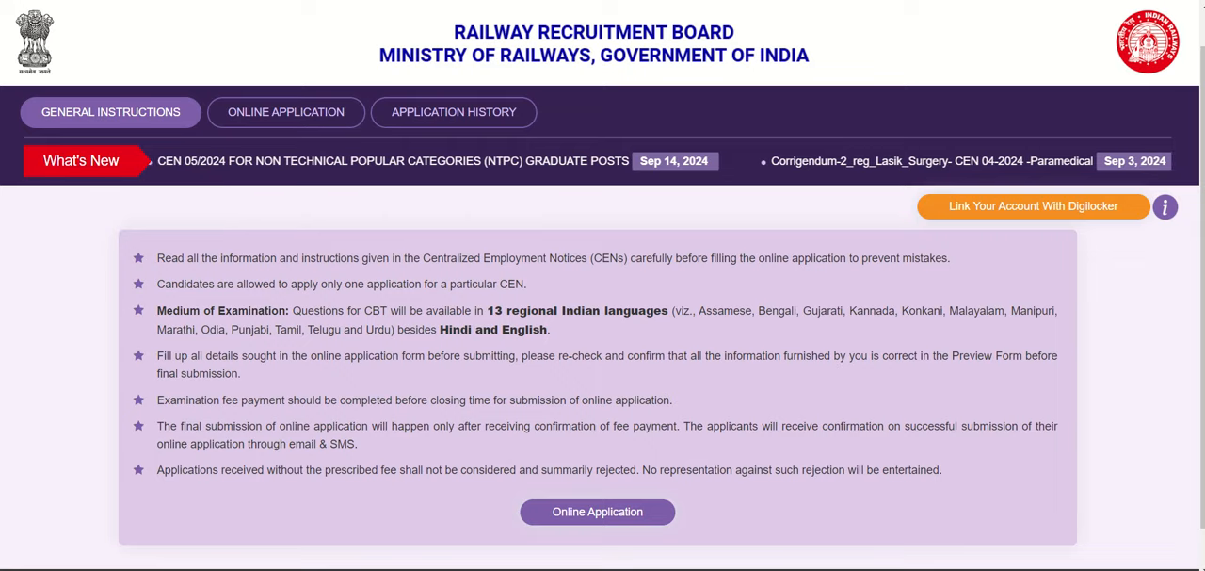
click(597, 511)
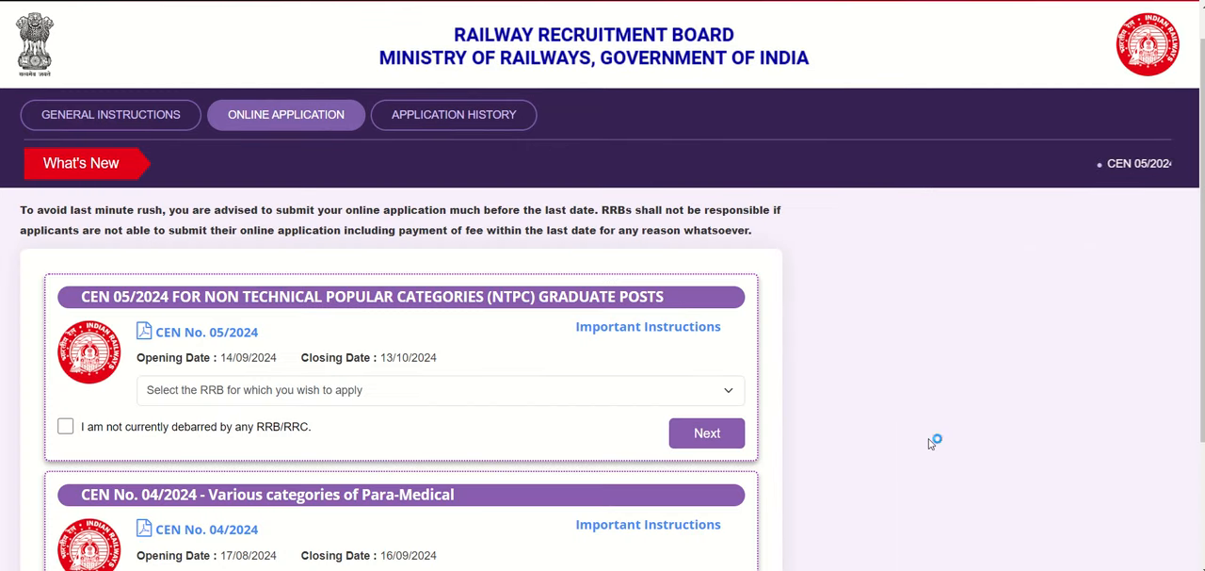
Step: Choose Secunderabad as the RRB to apply for under CEN 05/2024 NTPC Graduate posts
scroll(930, 443, down, 2)
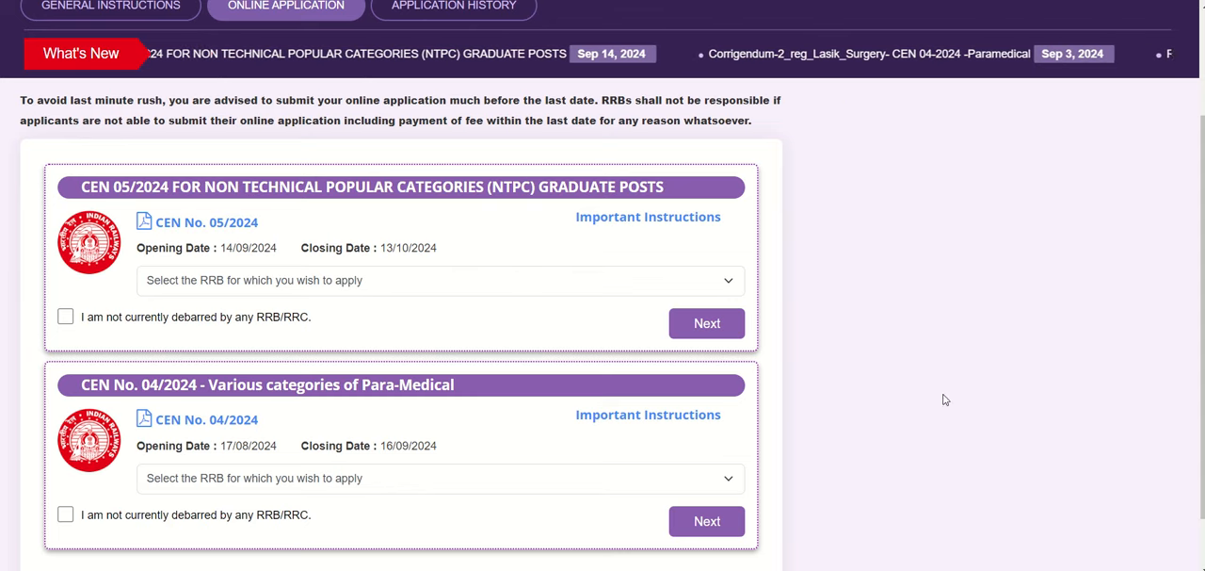
scroll(945, 399, down, 1)
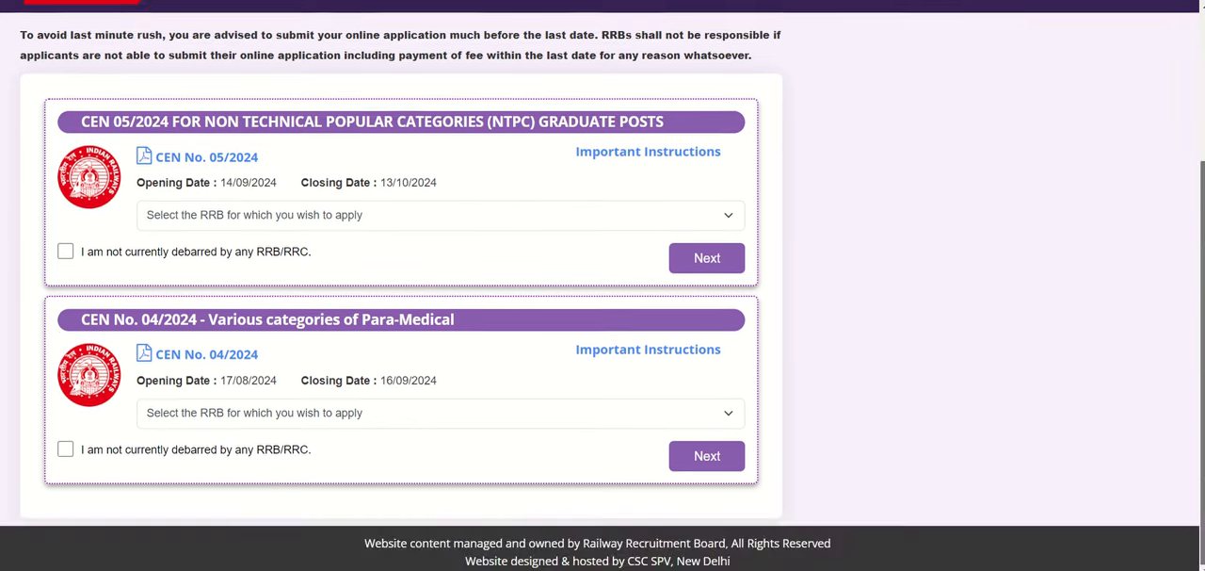
scroll(602, 283, up, 4)
scroll(603, 283, down, 2)
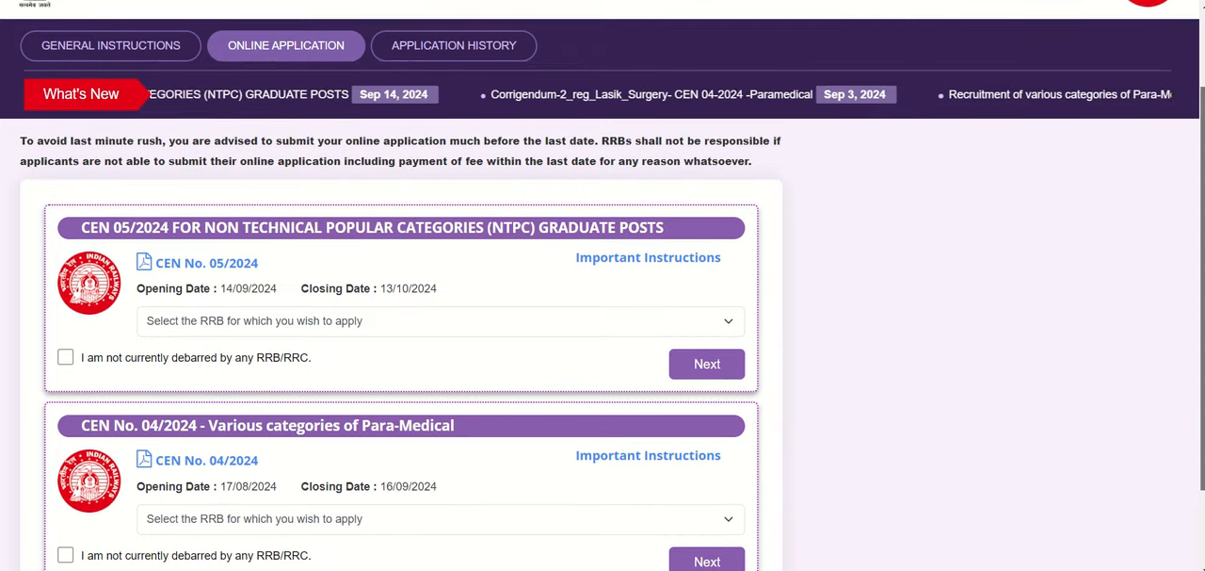
scroll(602, 282, down, 1)
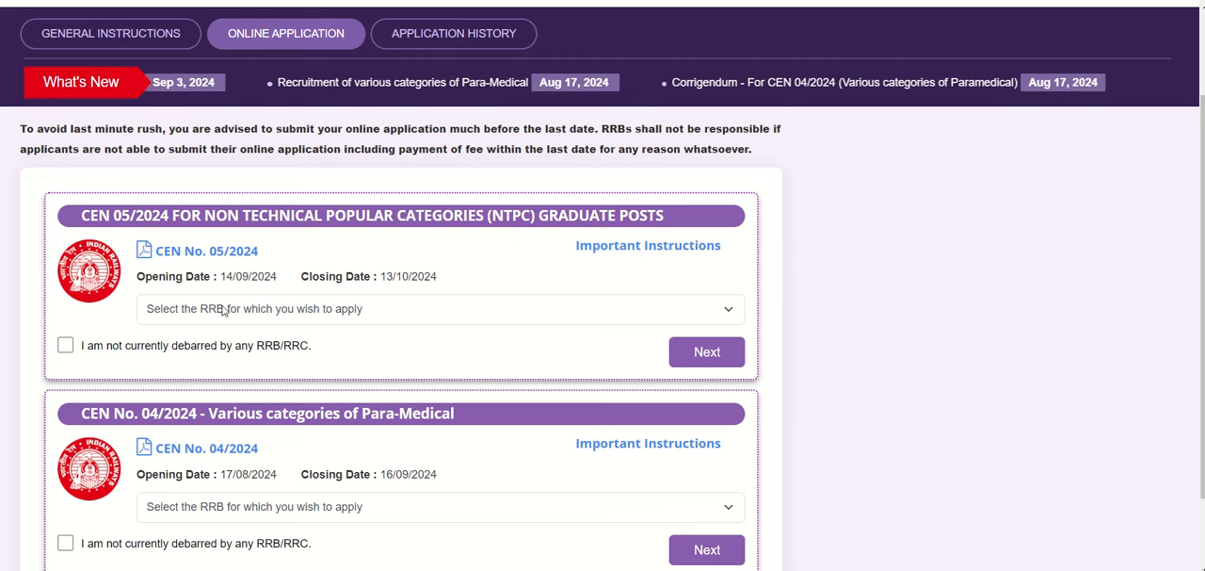
click(383, 308)
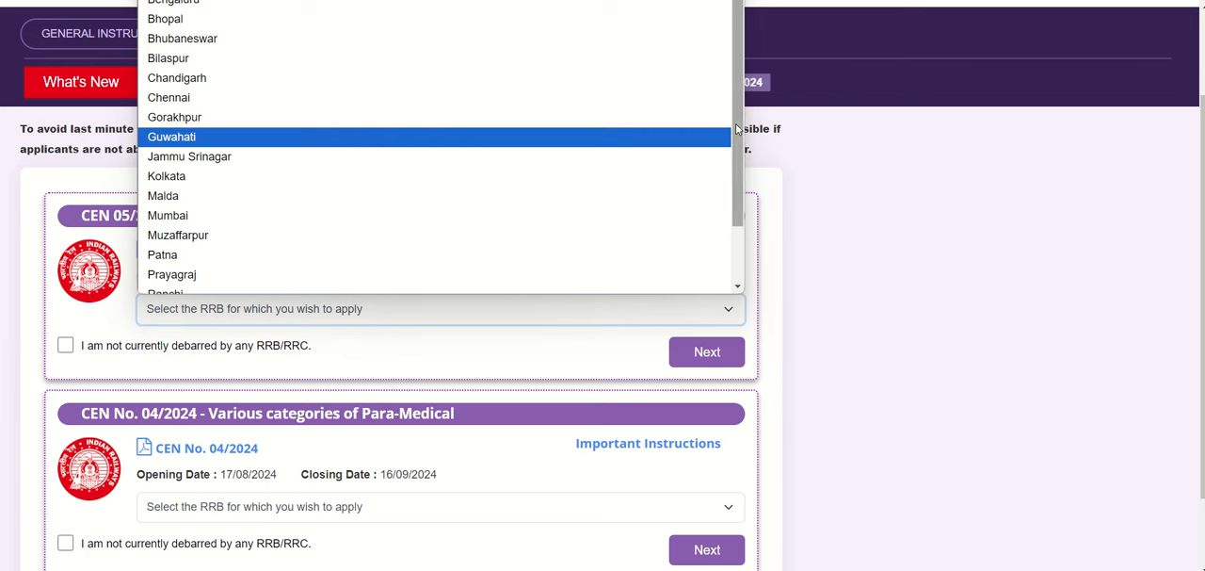
drag(737, 129, 736, 215)
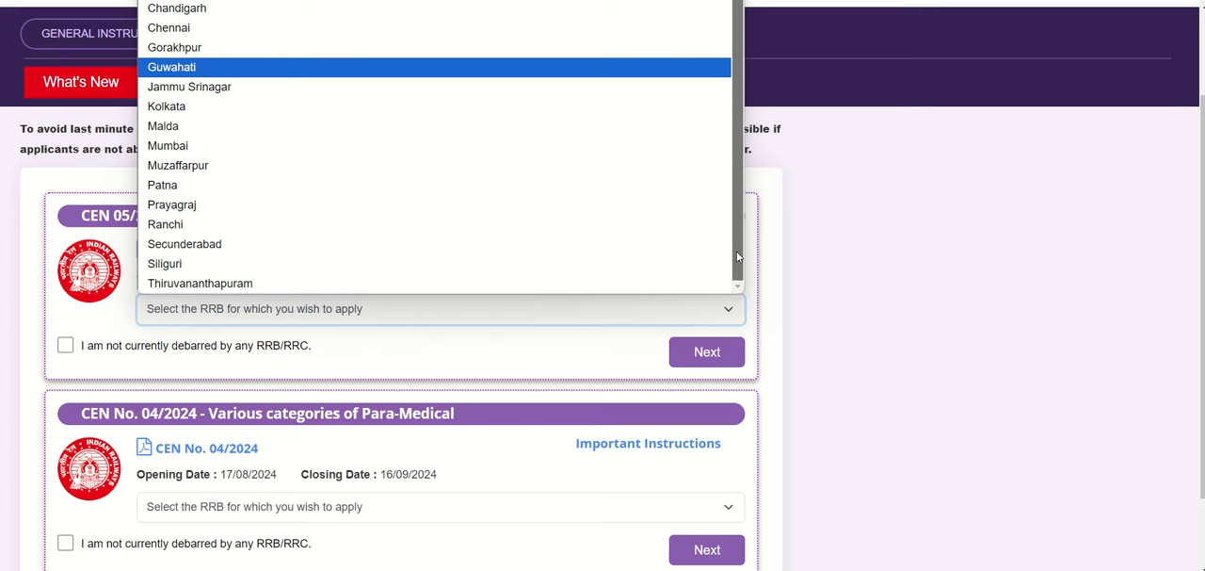
click(216, 248)
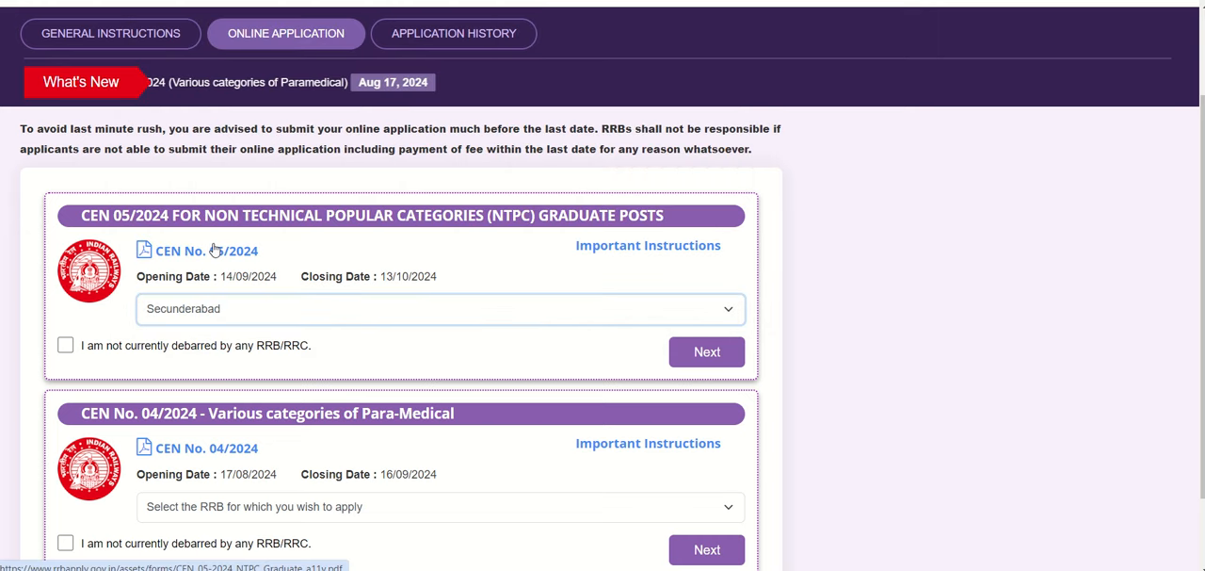
Step: Declare not being currently debarred by any RRB/RRC for CEN 05/2024 and continue to the application form
click(65, 346)
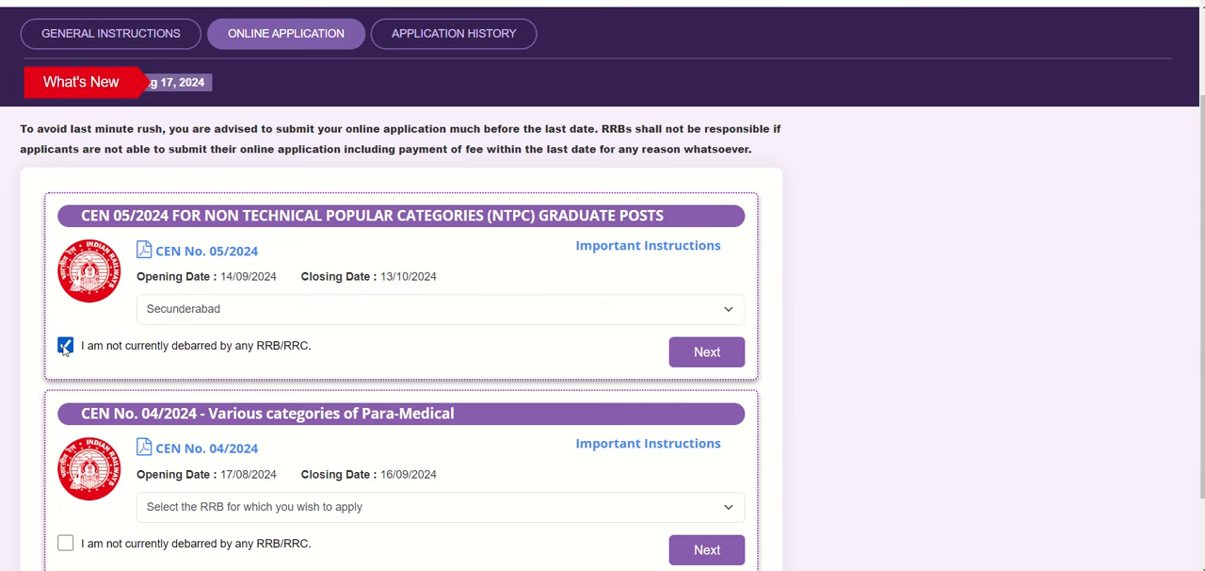
click(65, 347)
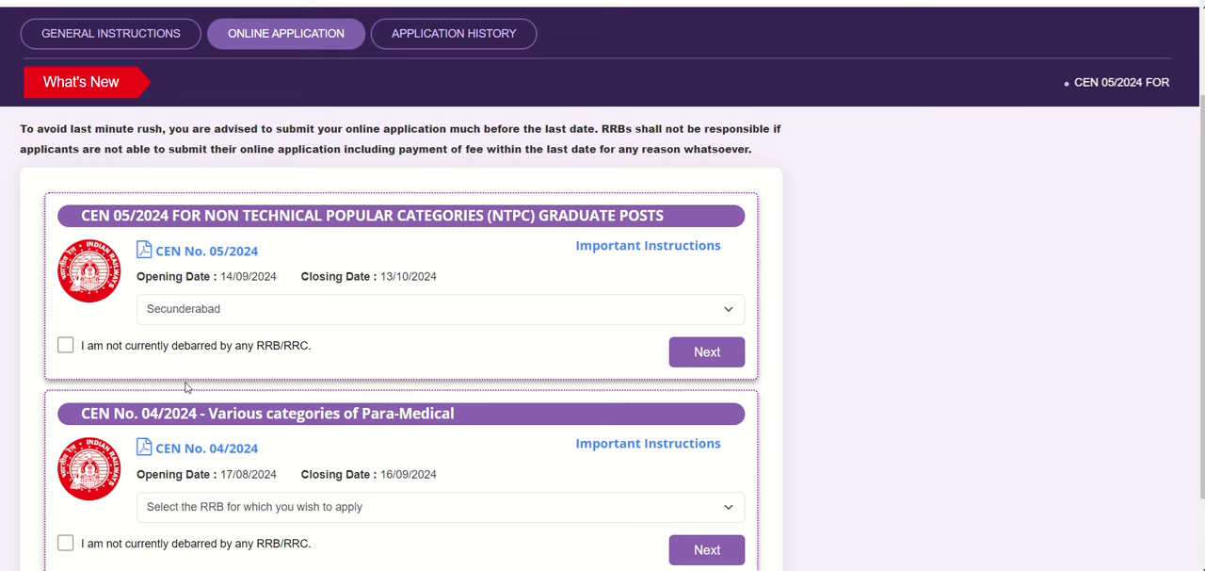
click(65, 348)
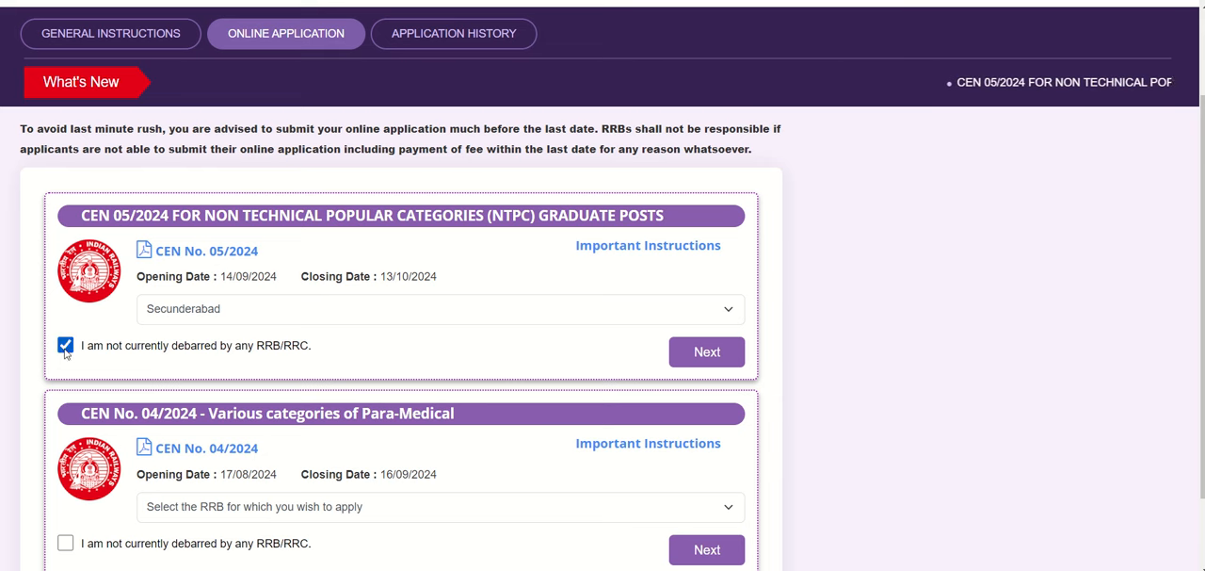
click(712, 352)
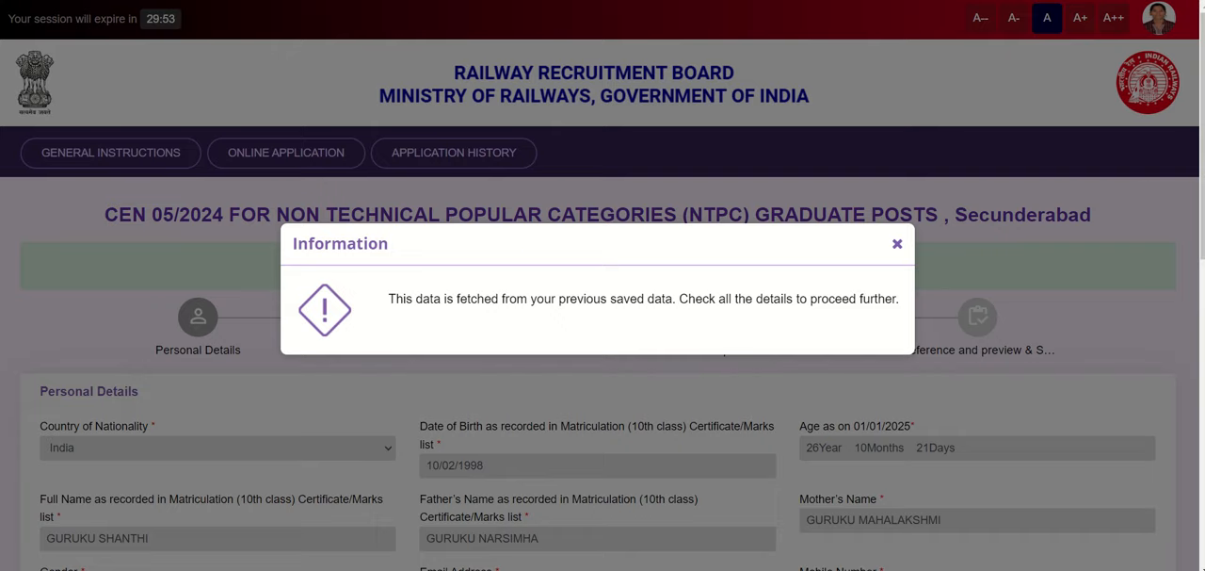
Step: Set the community in the Community Details section to UR (Unreserved)
mouse_move(604, 2)
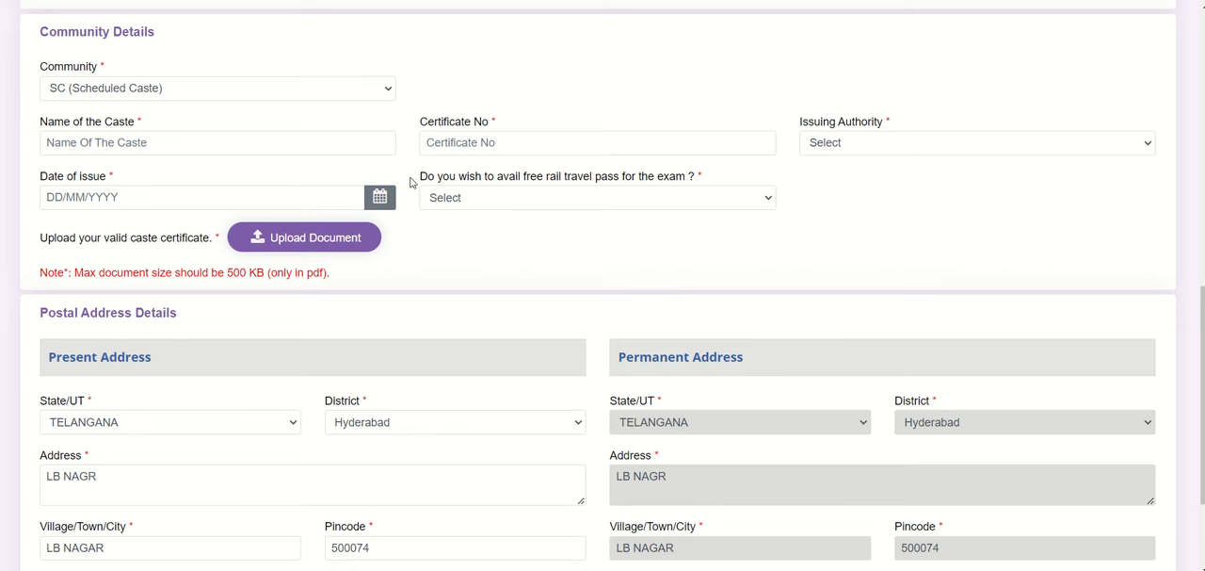
click(386, 91)
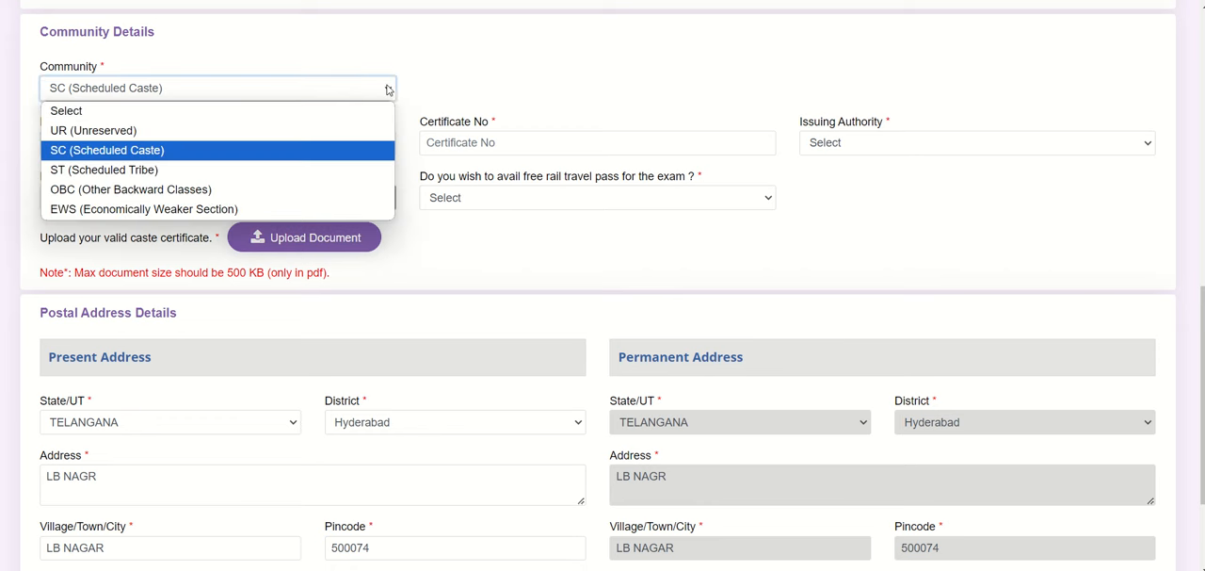
click(170, 126)
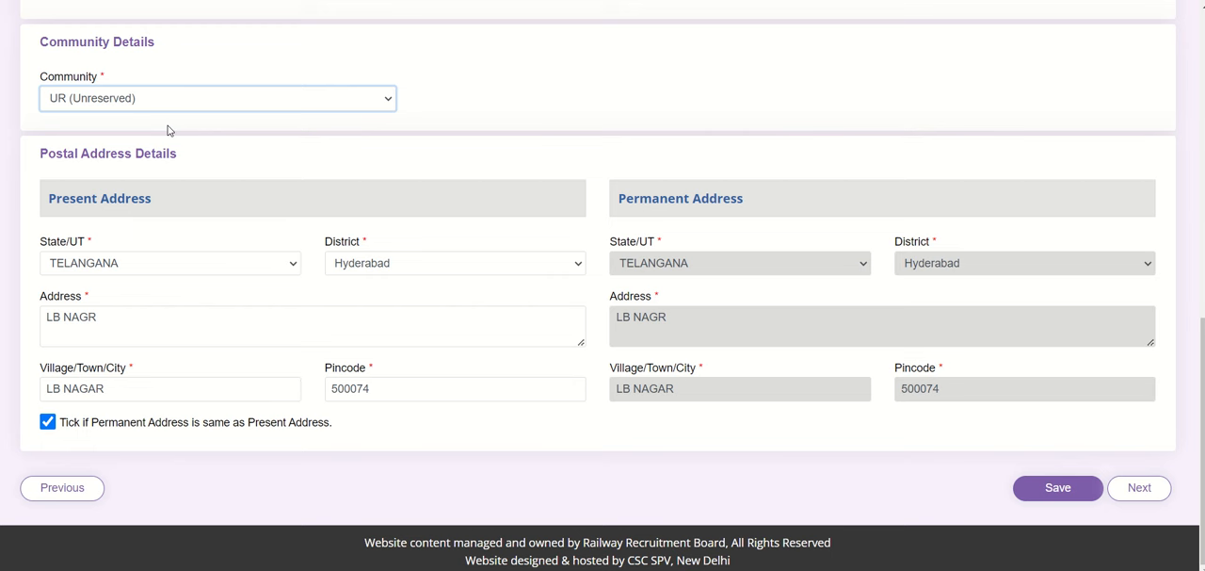
Step: Set the community to SC (Scheduled Caste) and agree to the notice about centrally recognised communities
click(261, 99)
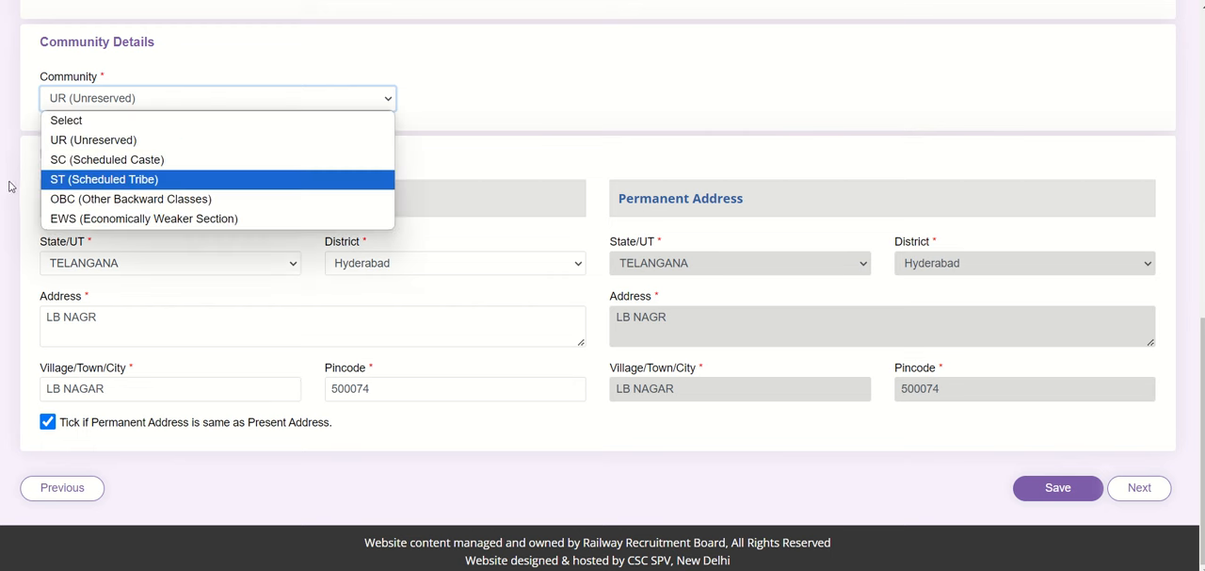
click(94, 160)
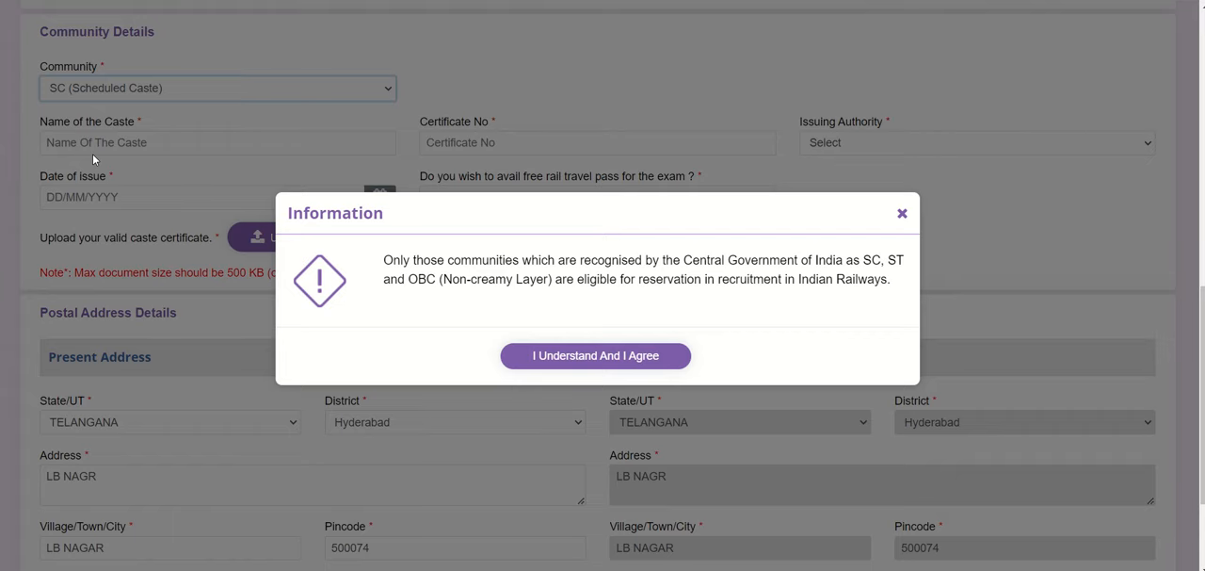
click(585, 356)
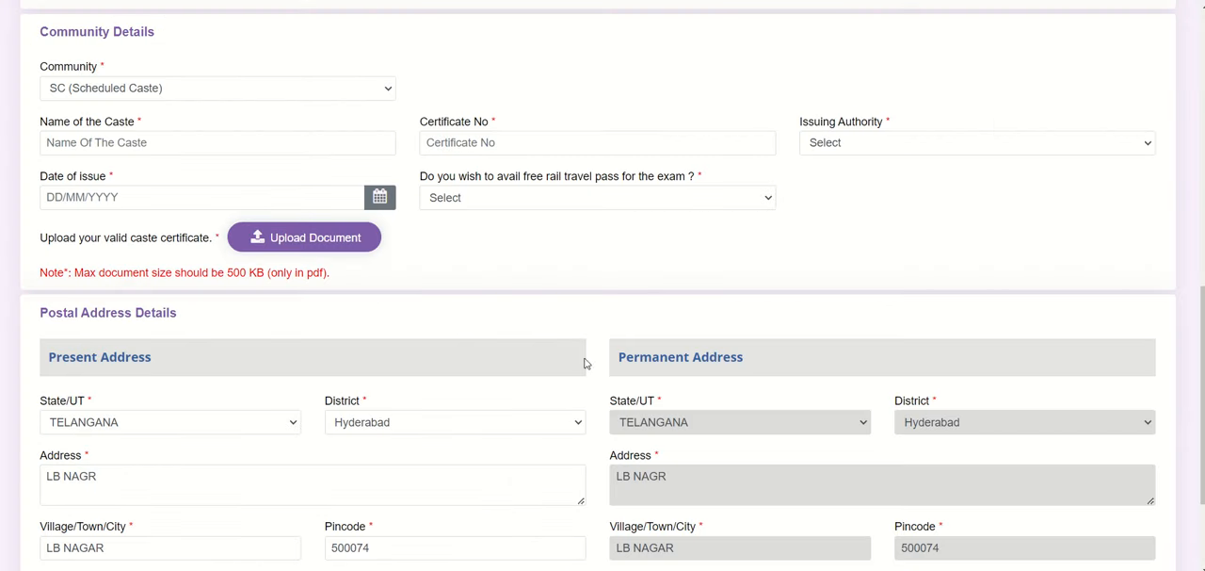
Step: Point out the caste name and certificate number fields, and set the issuing authority to Revenue Officers not below the rank of Tehsildar
click(255, 150)
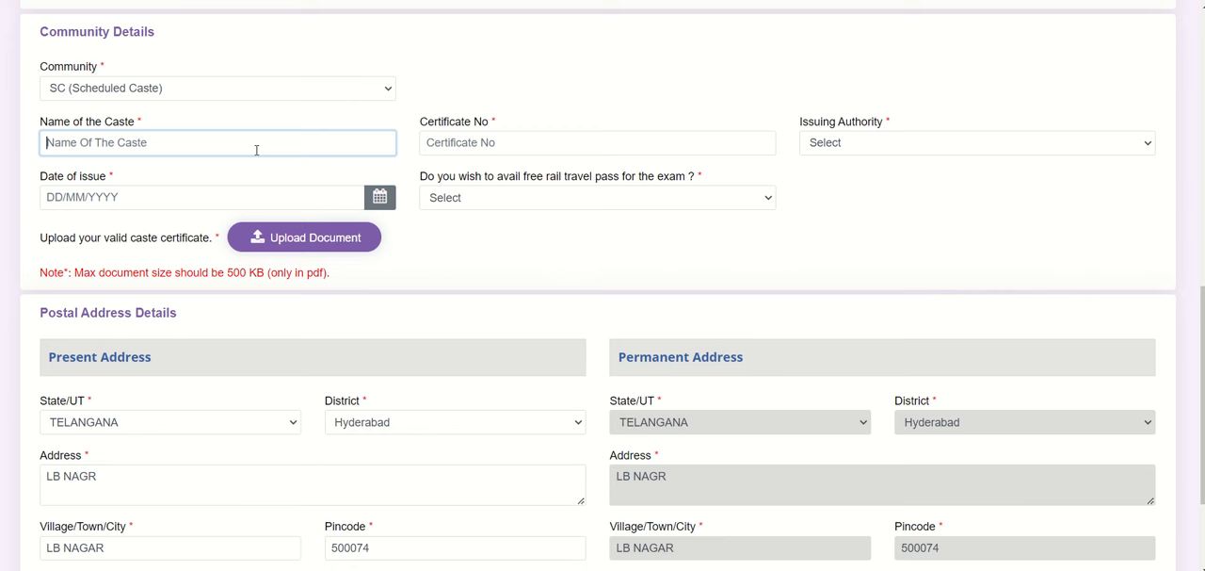
click(475, 150)
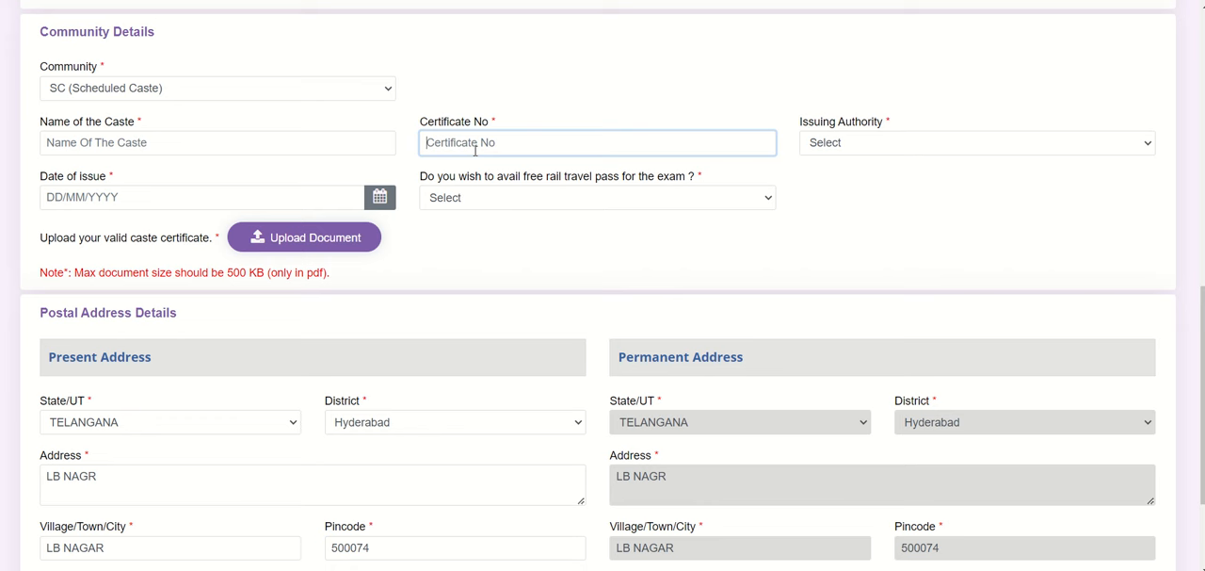
click(877, 146)
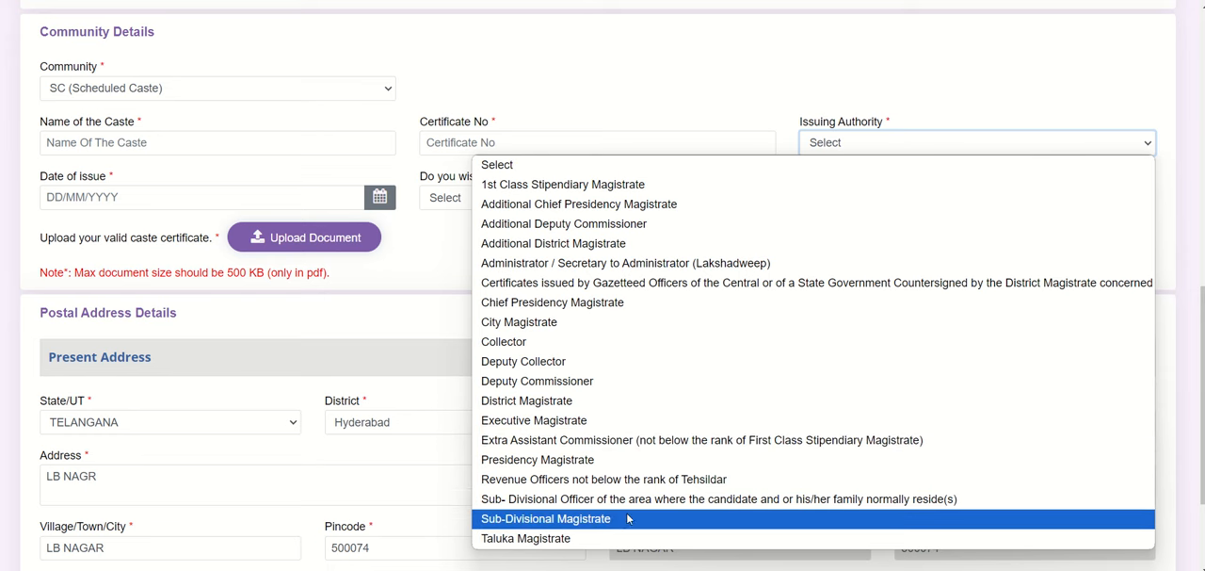
key(Down)
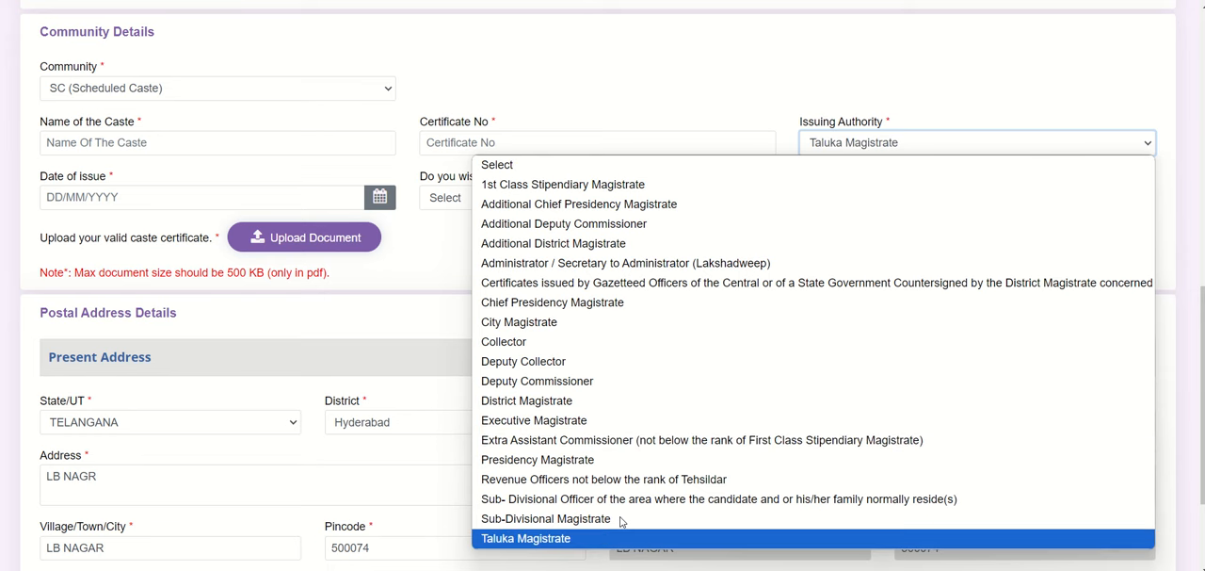
key(Up)
key(Up)
key(Up)
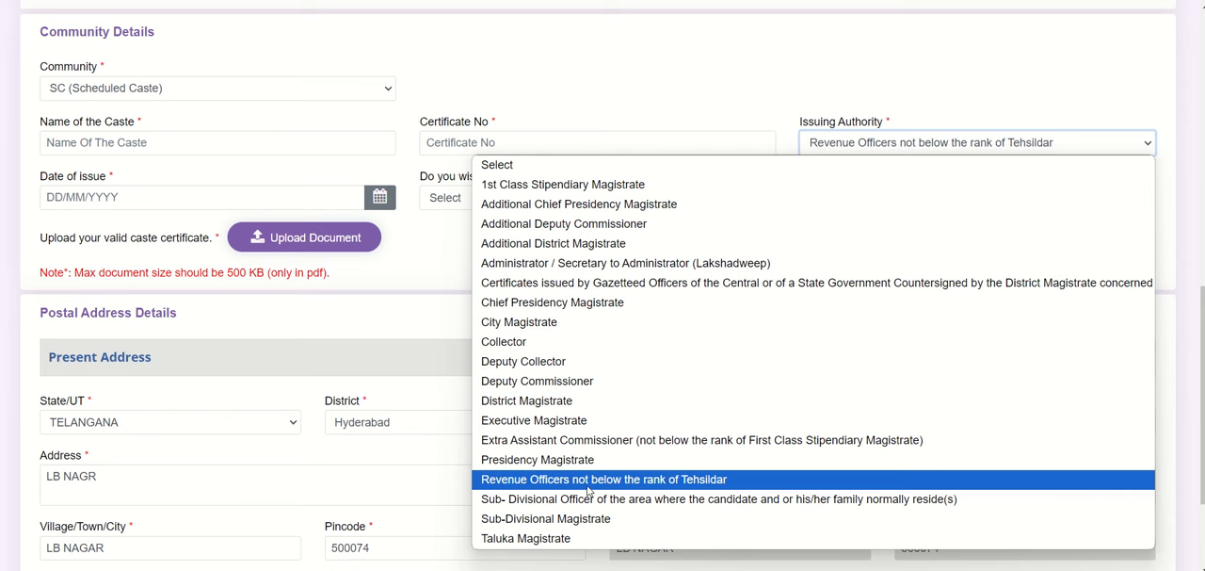
click(727, 479)
Step: Try other issuing authorities such as Taluka Magistrate and Additional Deputy Commissioner, and go back to Revenue Officers not below the rank of Tehsildar
click(1006, 142)
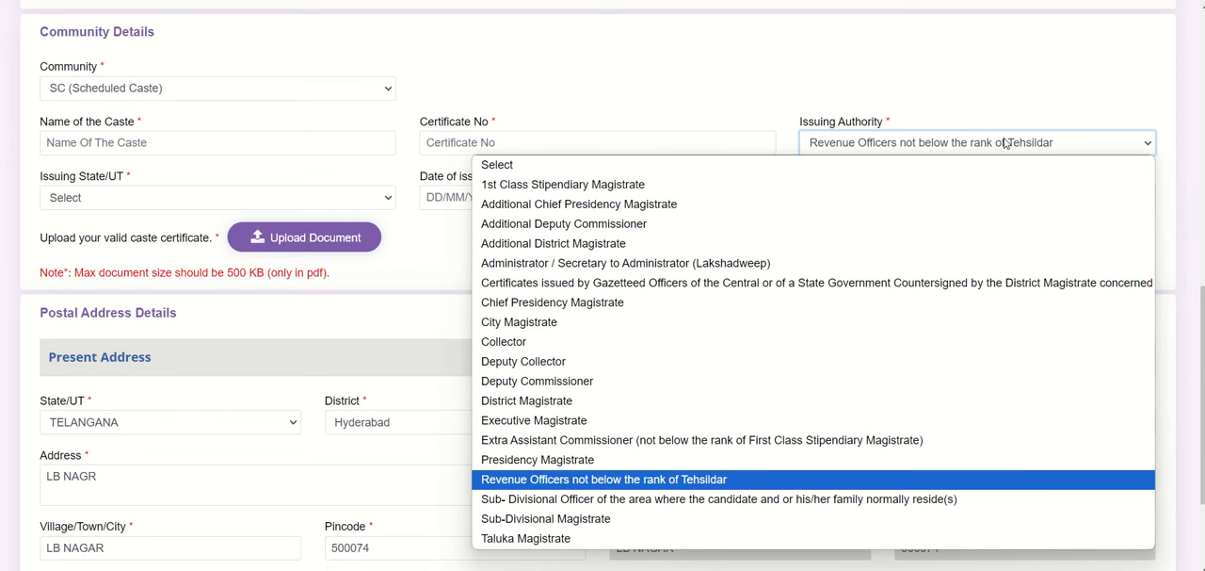
key(Down)
key(Down)
key(Down)
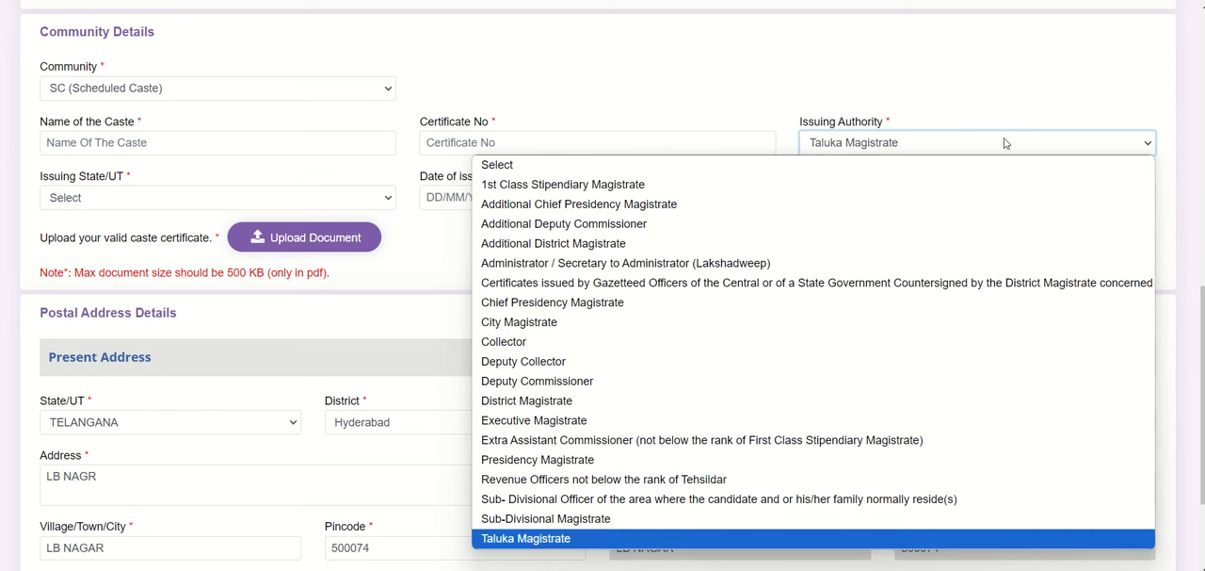
key(a)
key(a)
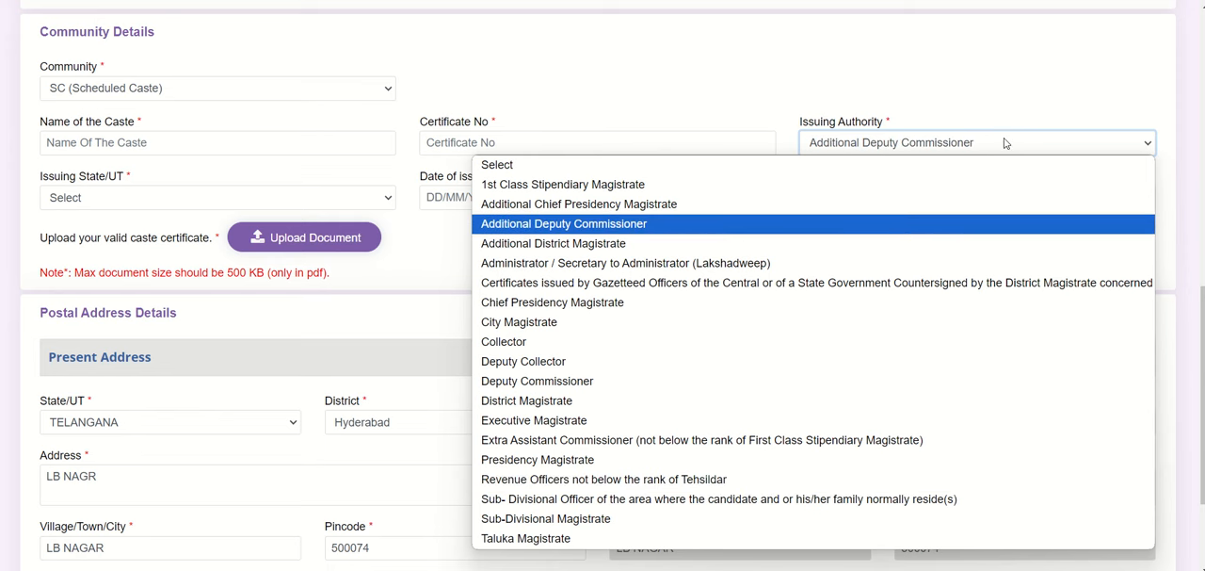
key(d)
key(i)
key(t)
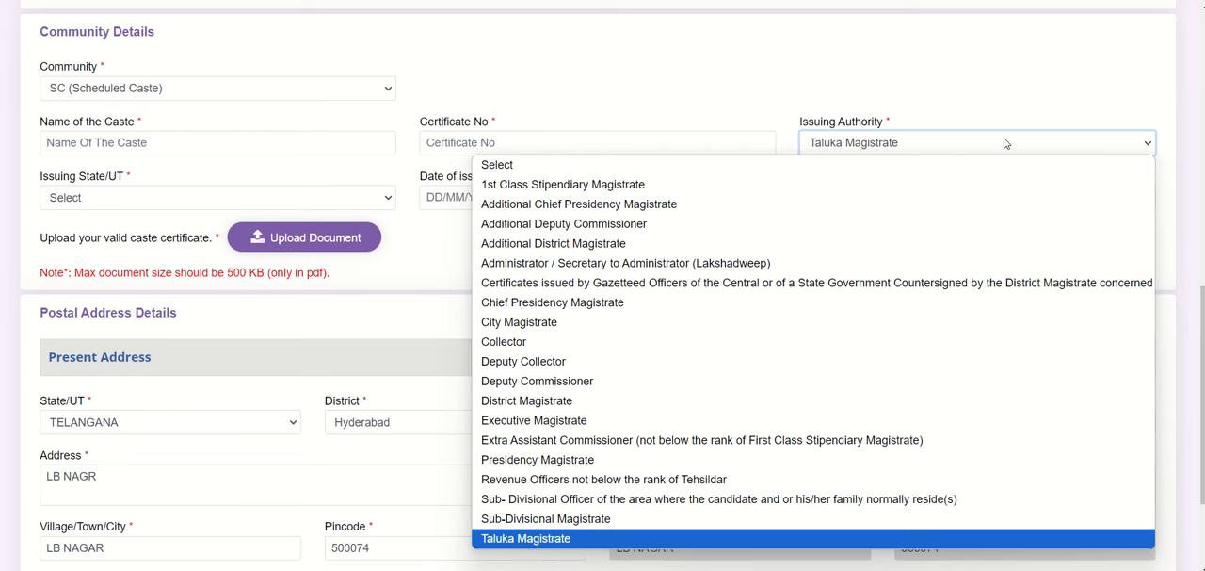
key(Up)
key(Up)
key(Up)
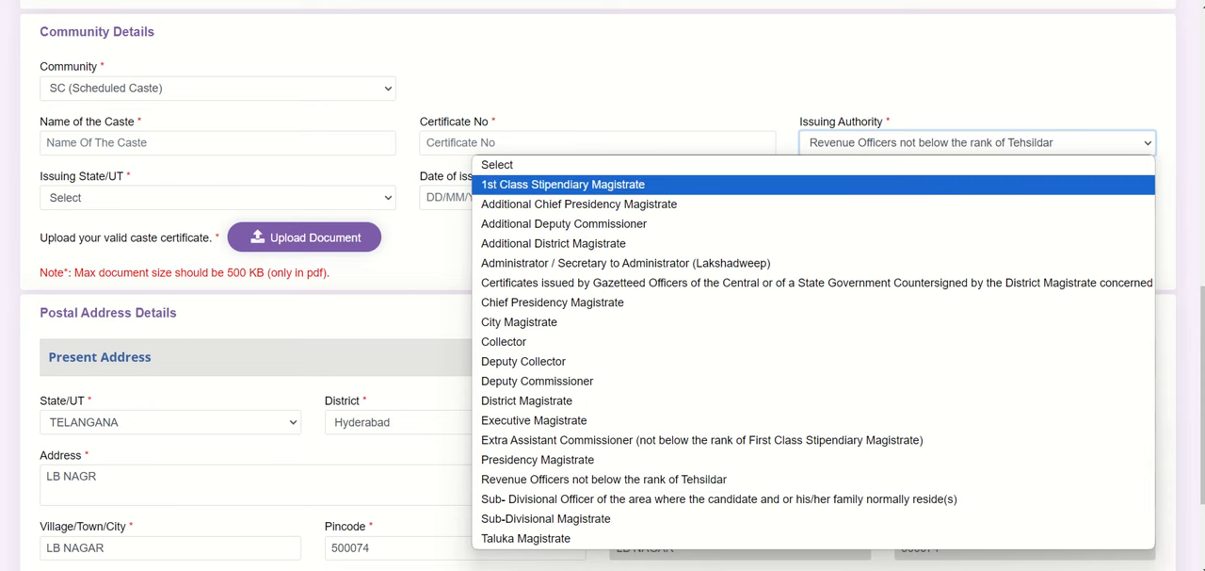
key(Escape)
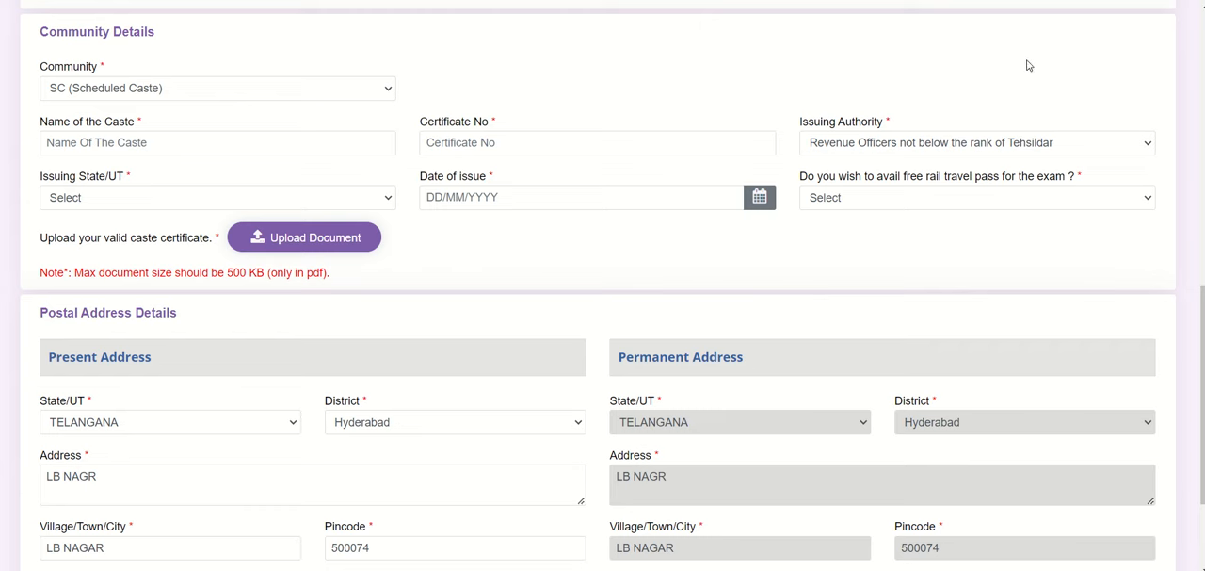
Step: Review the issuing authority choices for the caste certificate, keeping Revenue Officers not below the rank of Tehsildar
click(1026, 142)
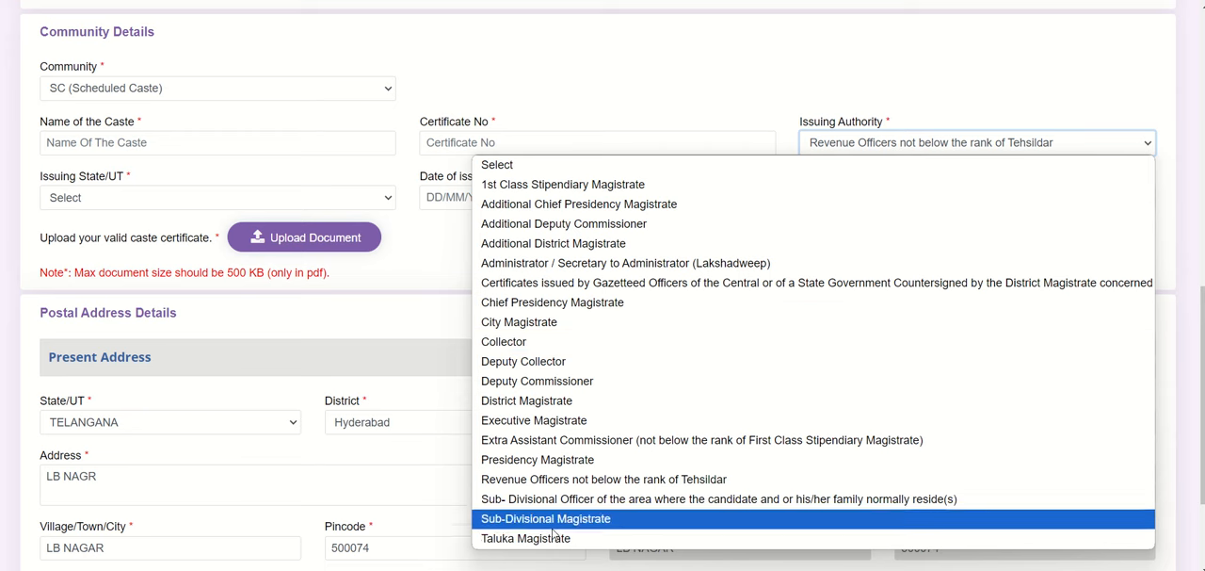
click(528, 482)
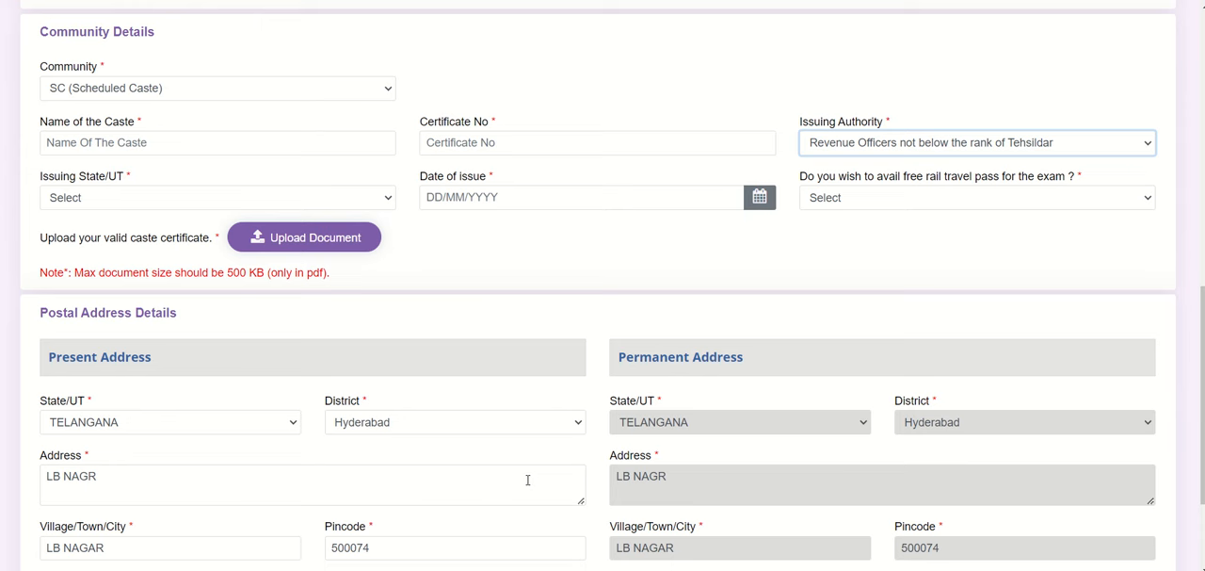
click(1149, 146)
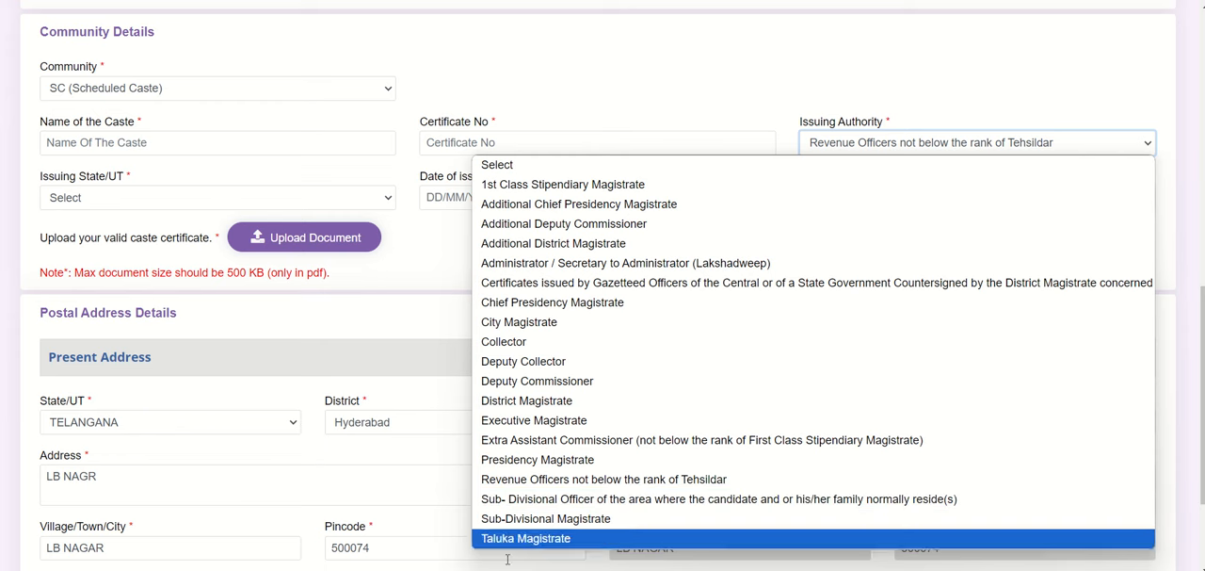
Step: Go through the remaining SC certificate fields and choose Yes for availing the free rail travel pass for the exam
click(561, 480)
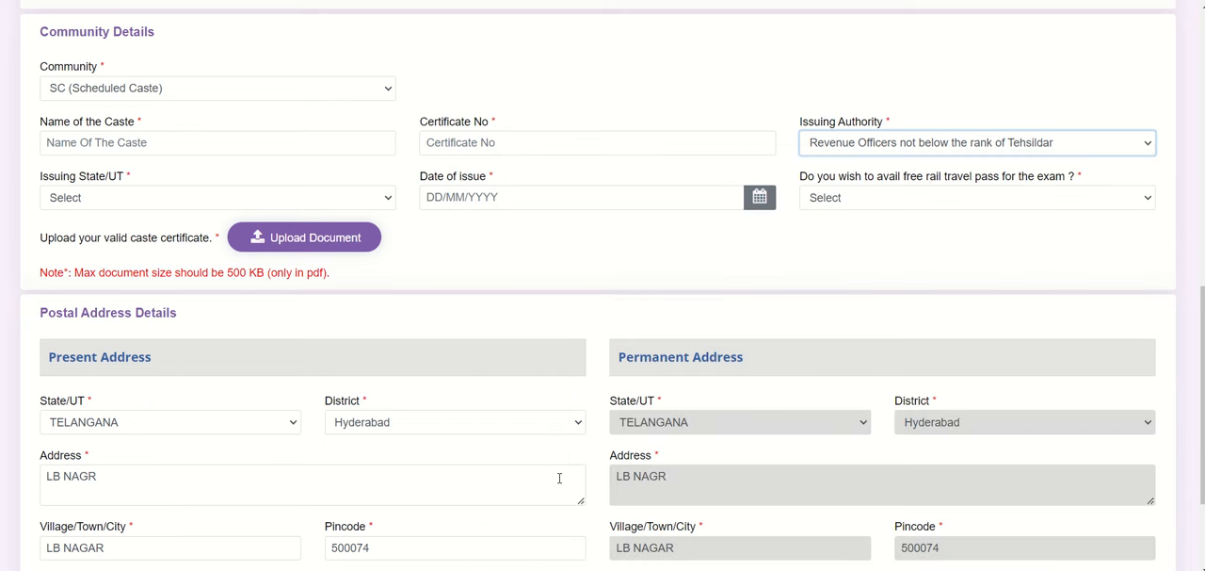
click(161, 198)
click(160, 199)
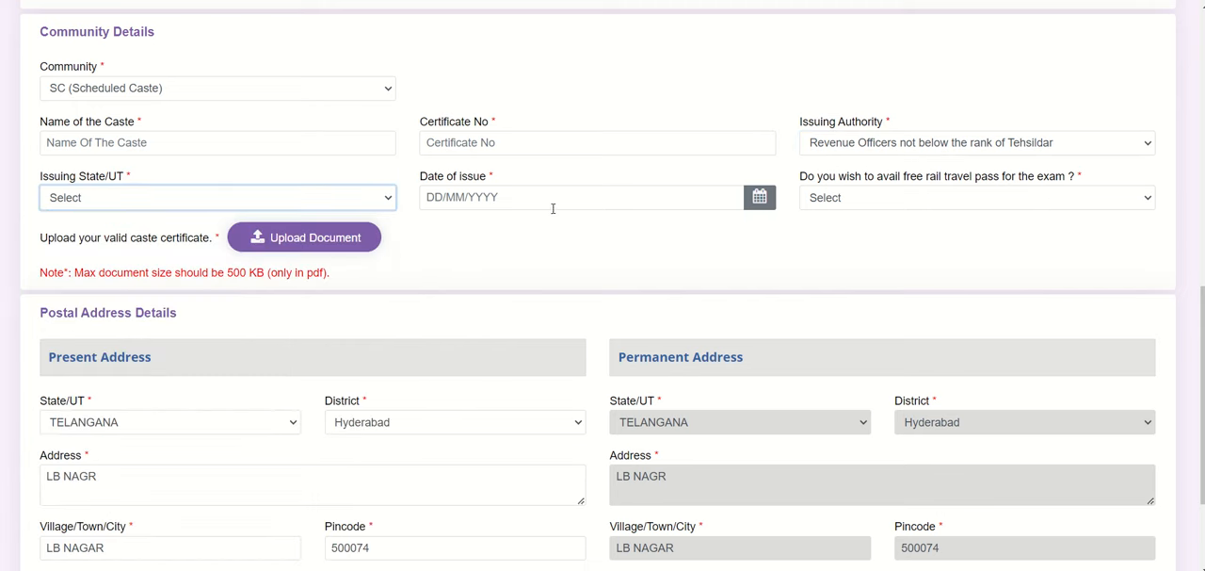
click(518, 198)
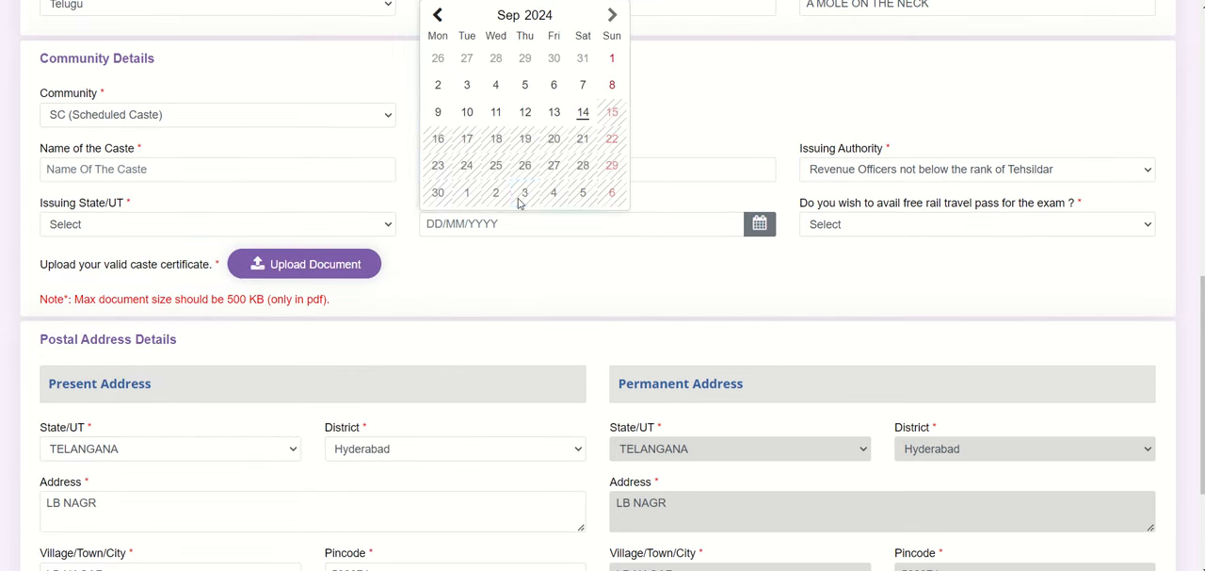
click(521, 202)
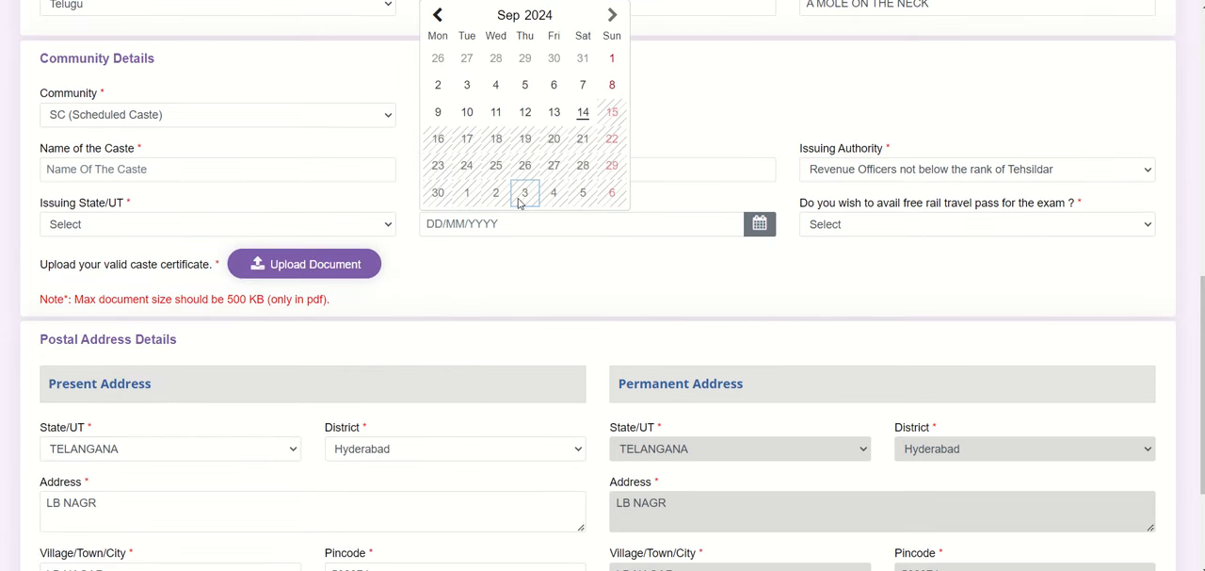
click(864, 227)
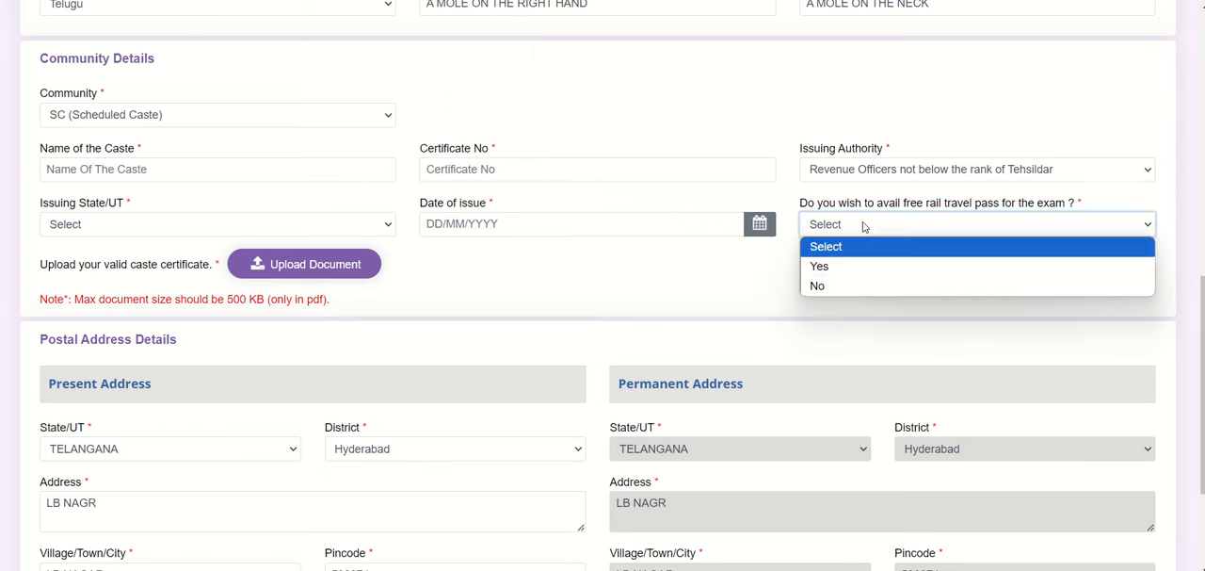
click(831, 266)
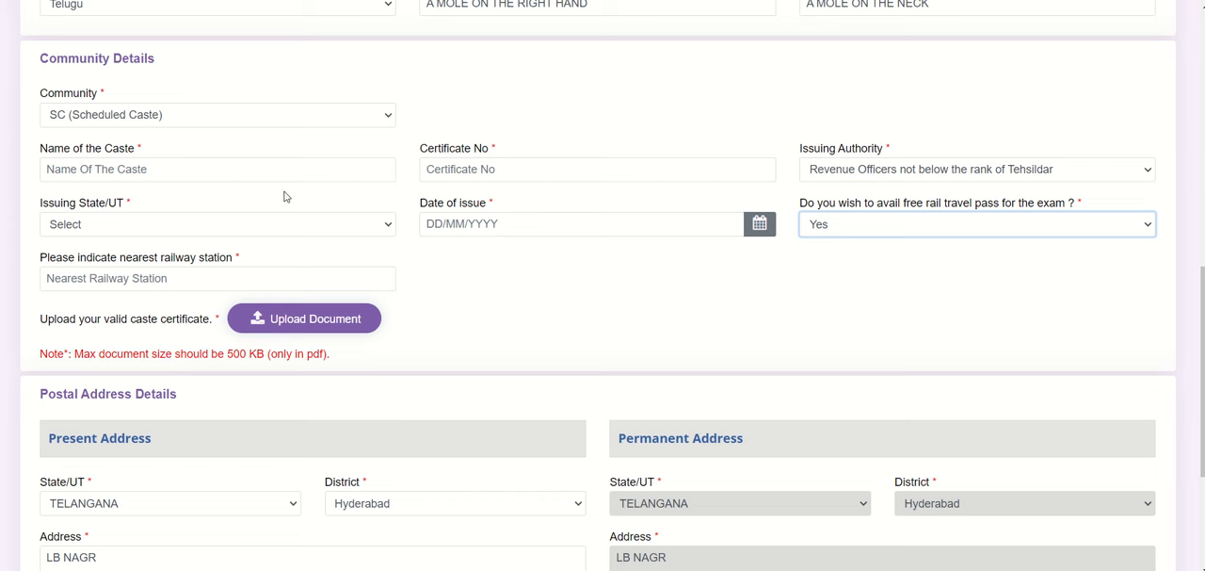
Step: Change the community to ST (Scheduled Tribe) and agree to the notice about centrally recognised communities
click(321, 117)
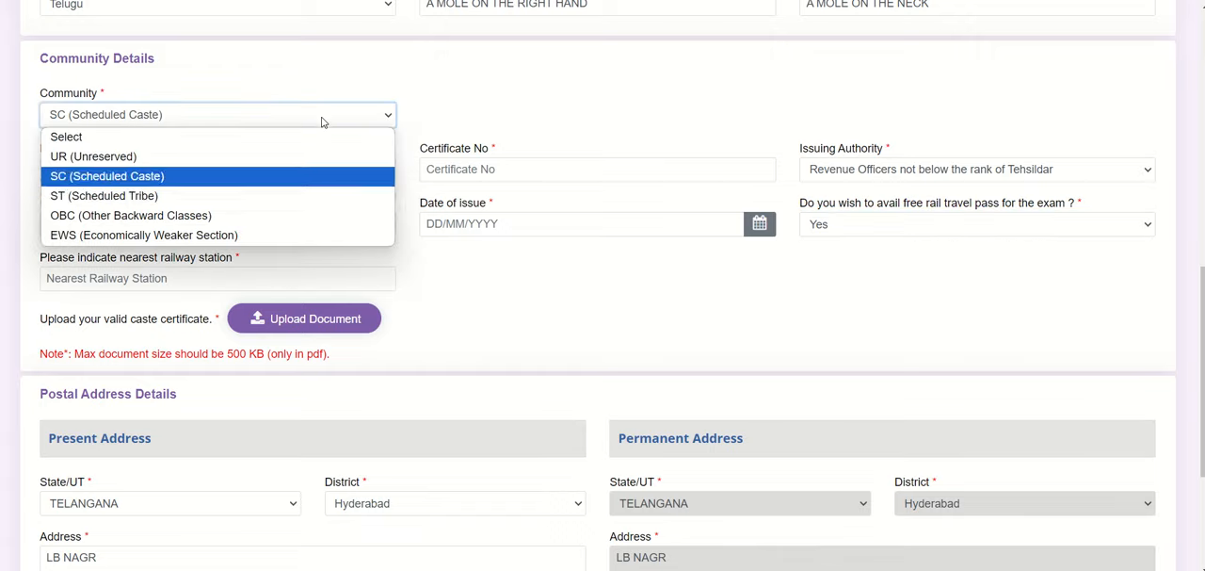
click(159, 194)
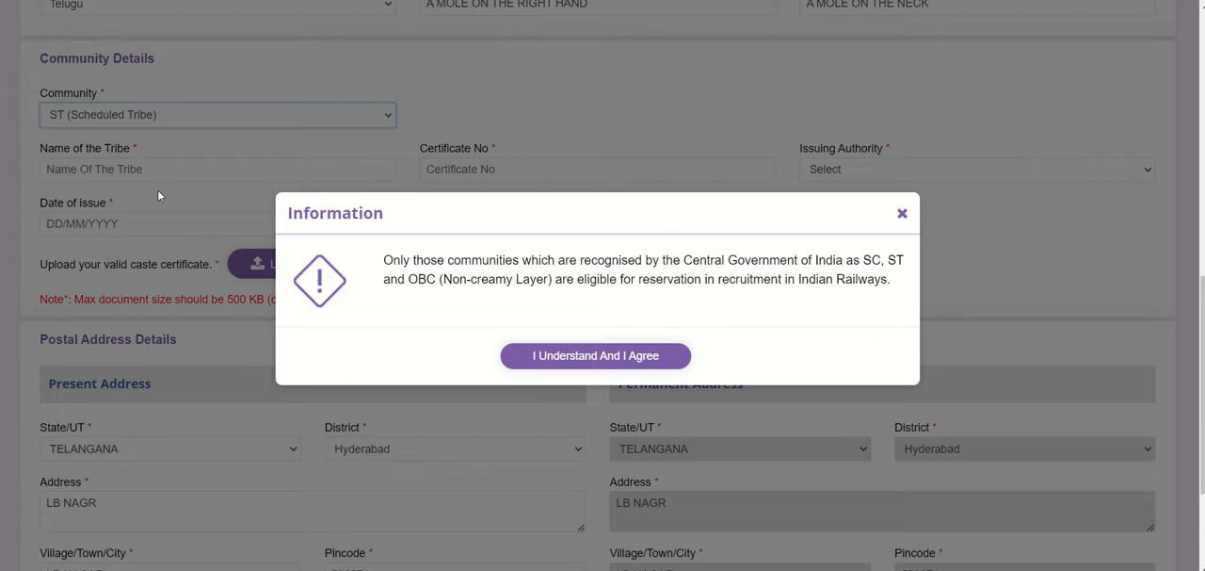
click(583, 357)
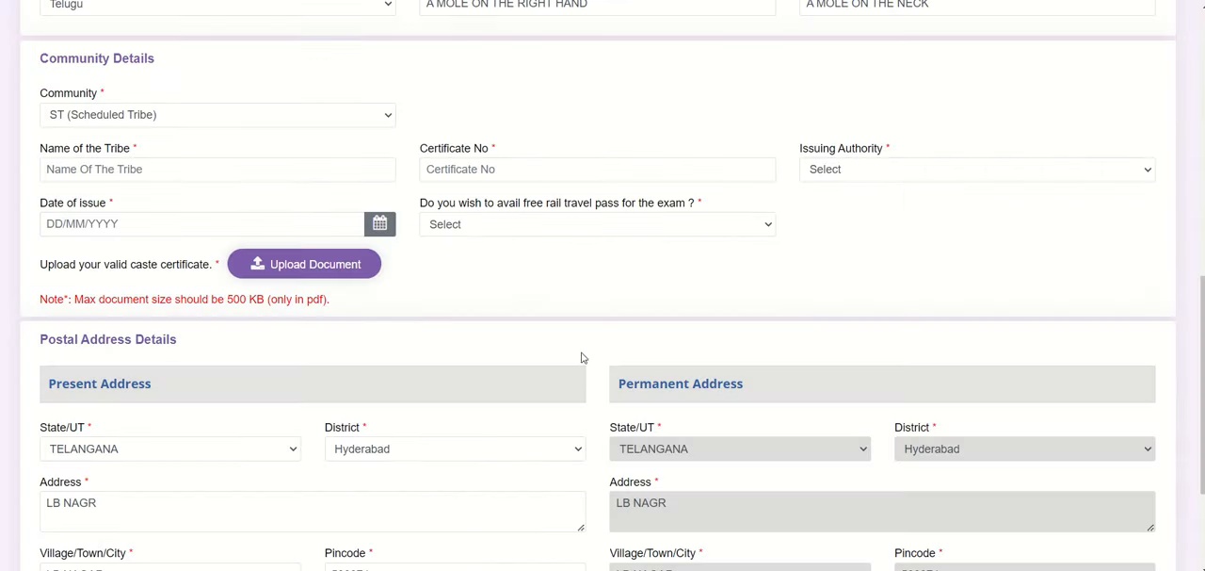
Step: Point out the tribe name and certificate number fields and review the issuing authority choices for the ST certificate
click(212, 178)
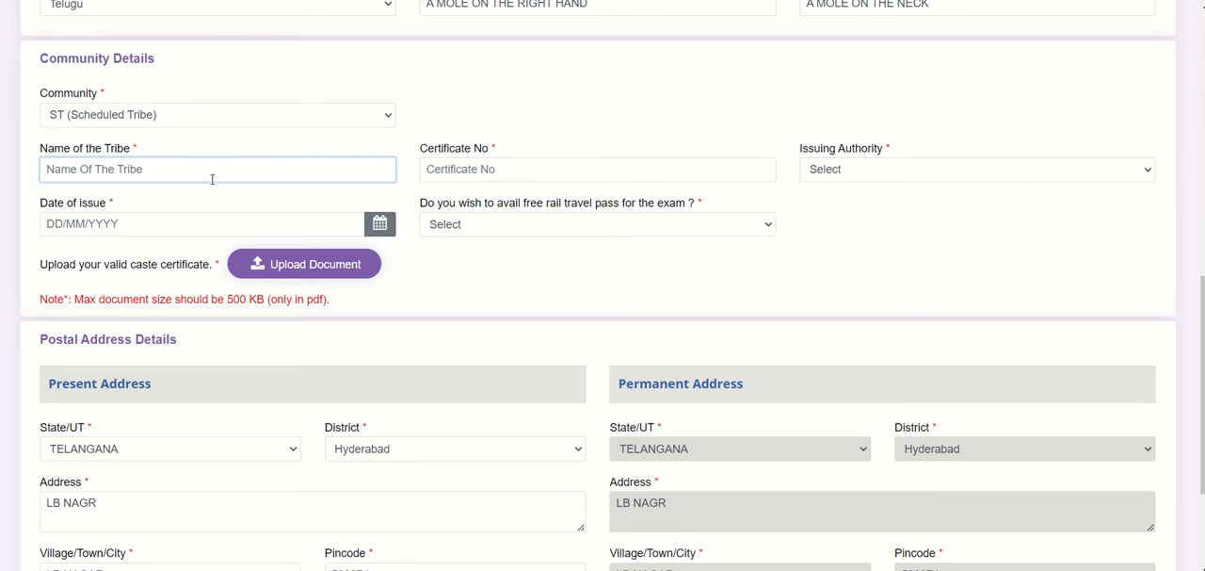
click(521, 171)
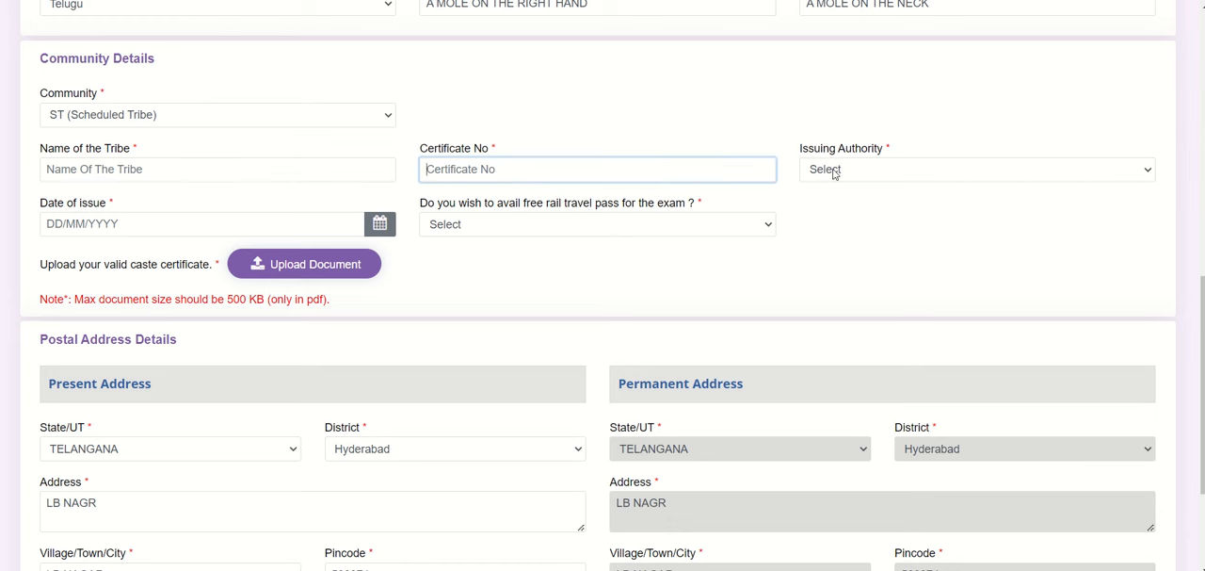
click(890, 172)
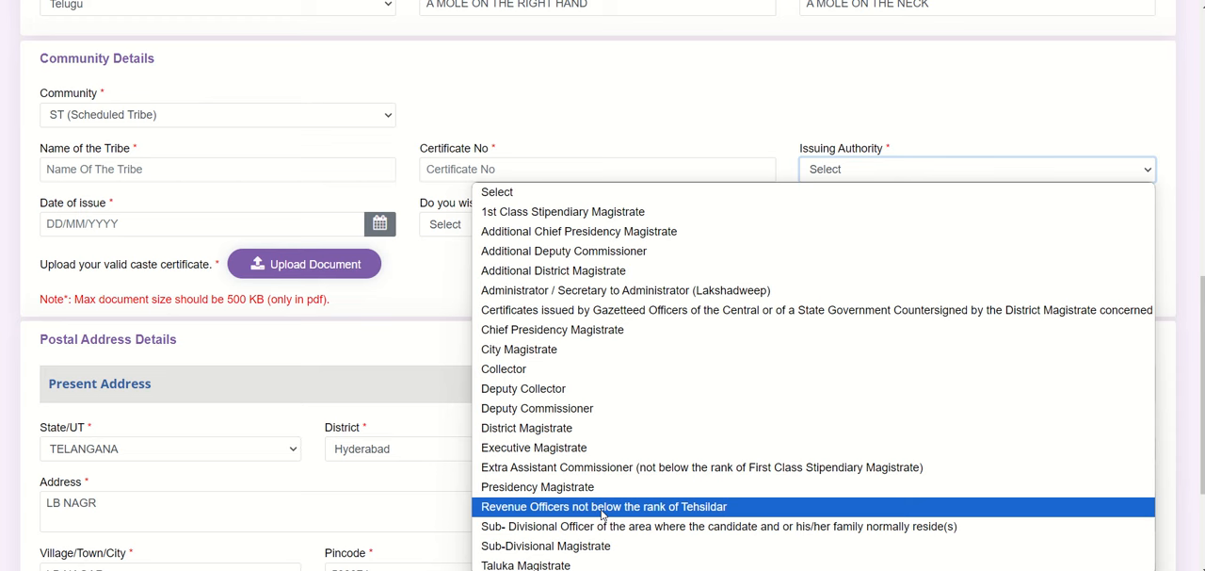
click(380, 442)
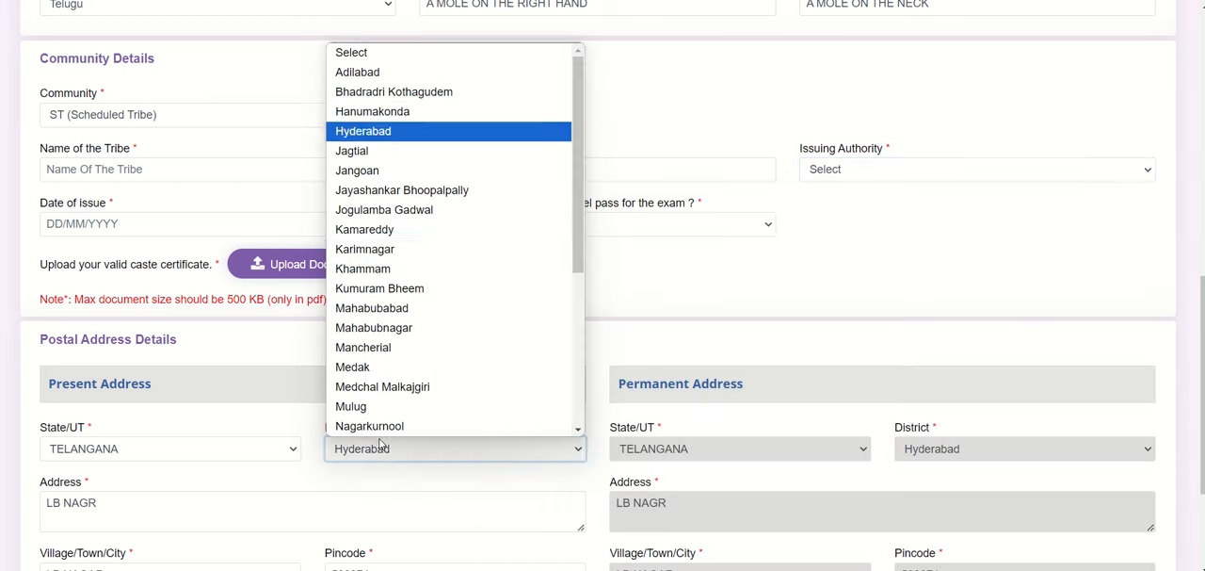
click(691, 144)
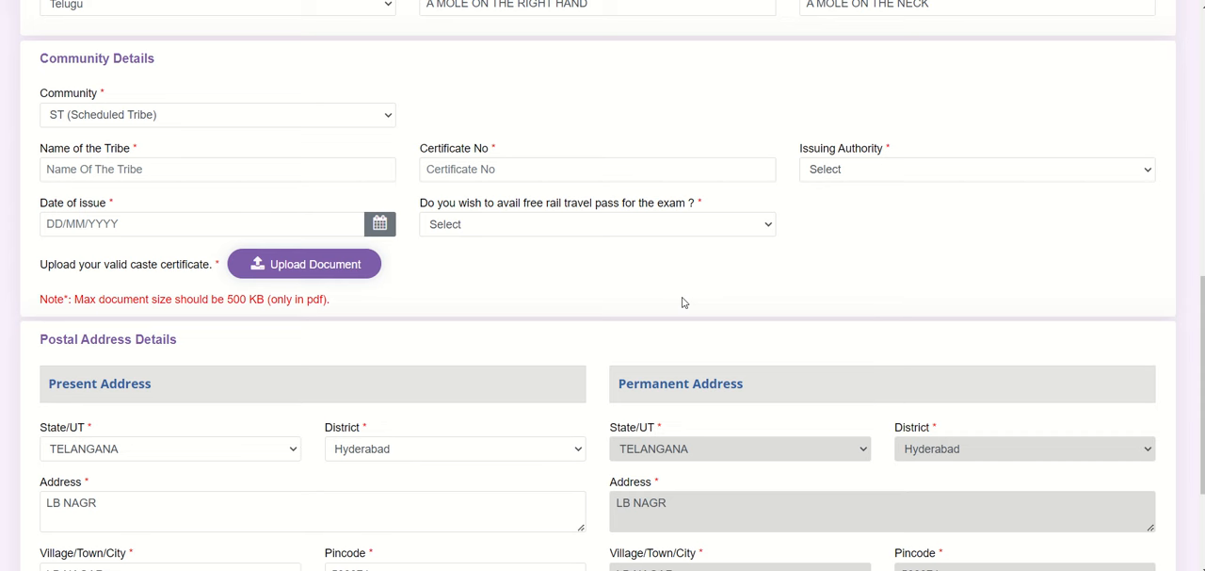
click(630, 167)
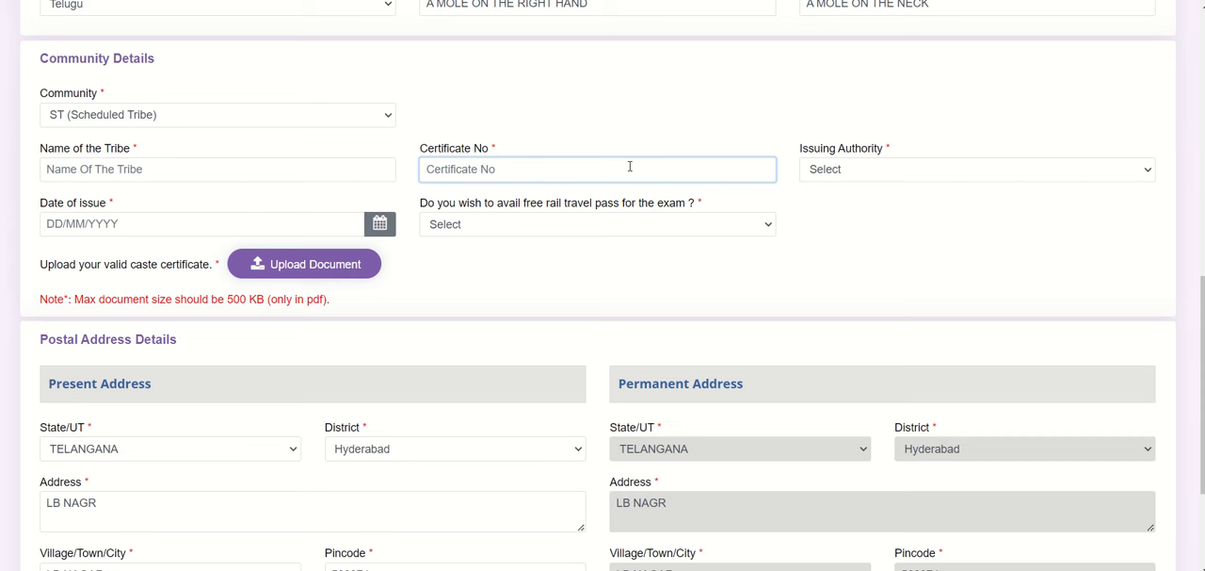
Step: Set the community to OBC (Other Backward Classes) and agree to the notice about centrally recognised communities
click(384, 114)
click(196, 214)
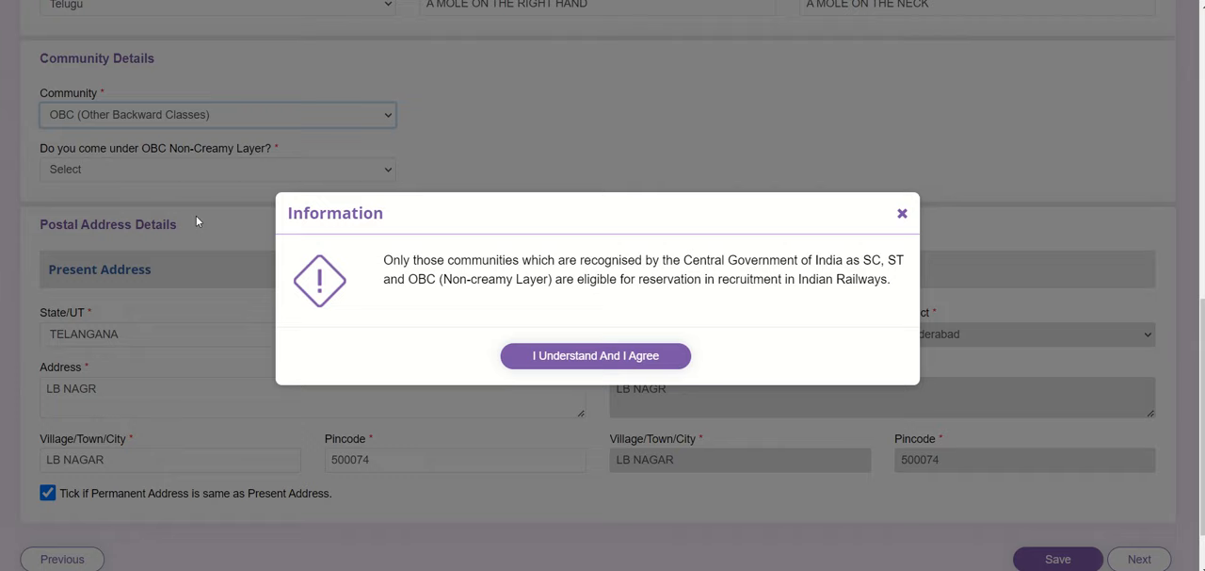
click(593, 361)
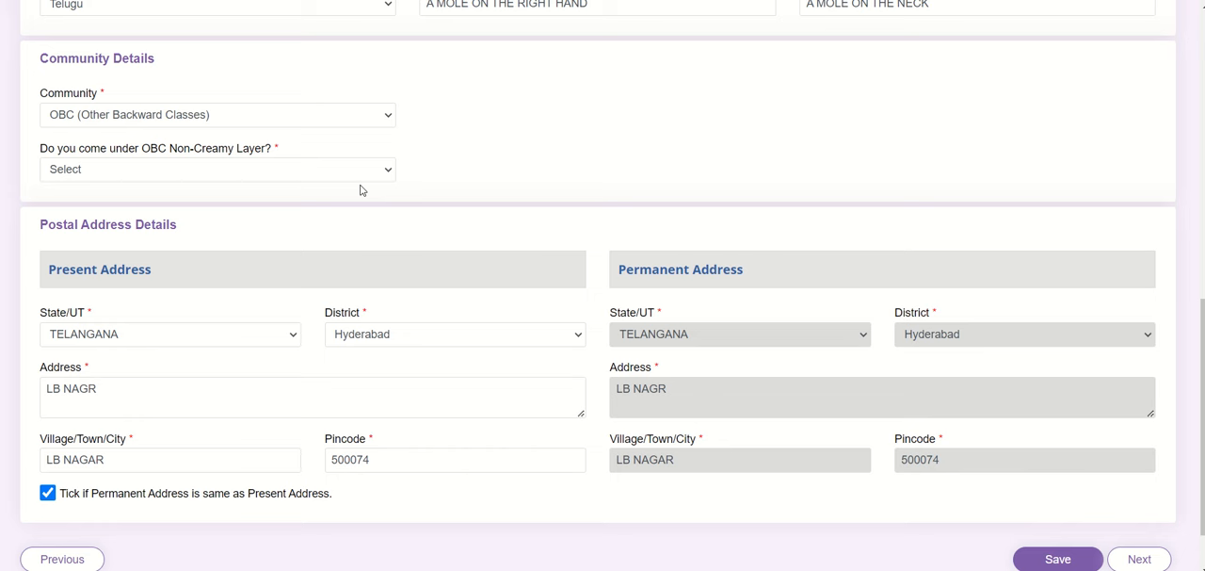
Step: Answer Yes to coming under the OBC Non-Creamy Layer and agree to the OBC-NCL certificate notice
click(309, 174)
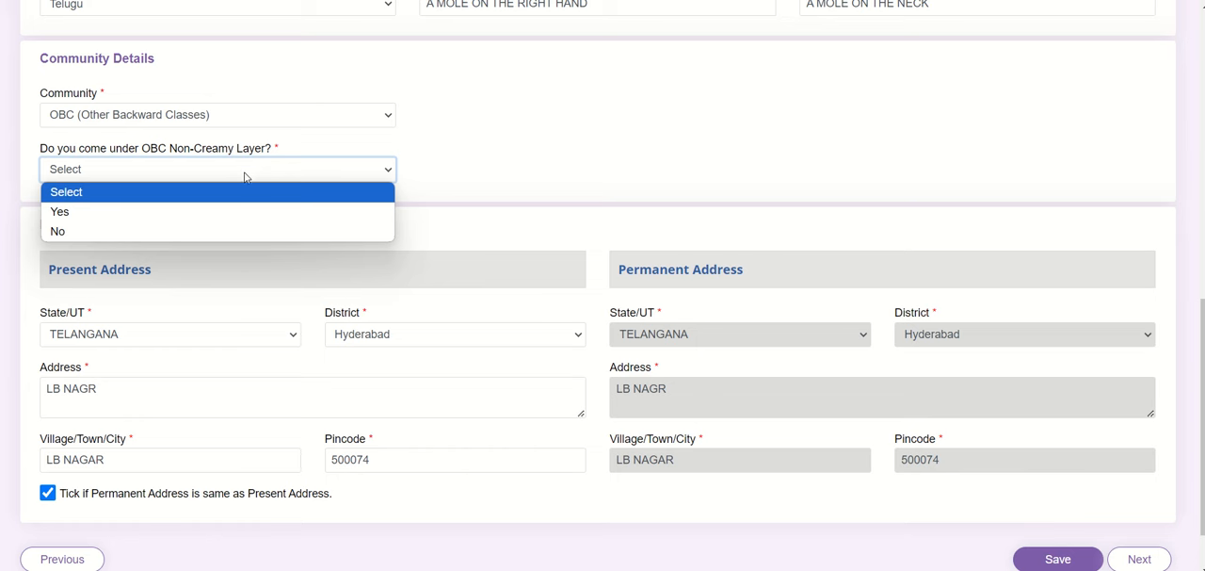
click(142, 211)
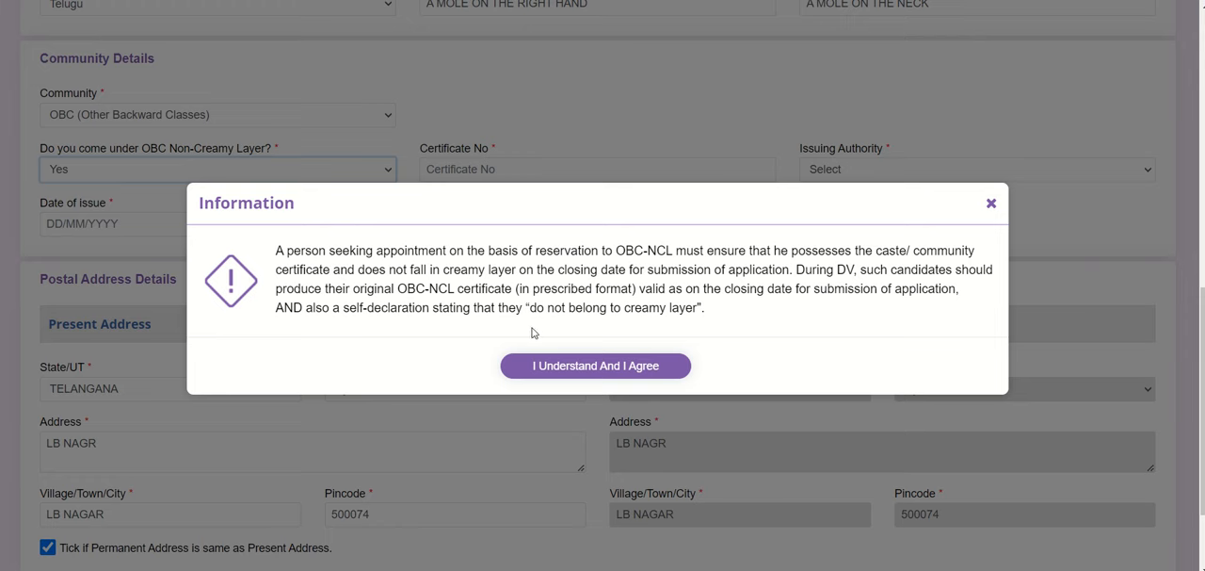
click(580, 373)
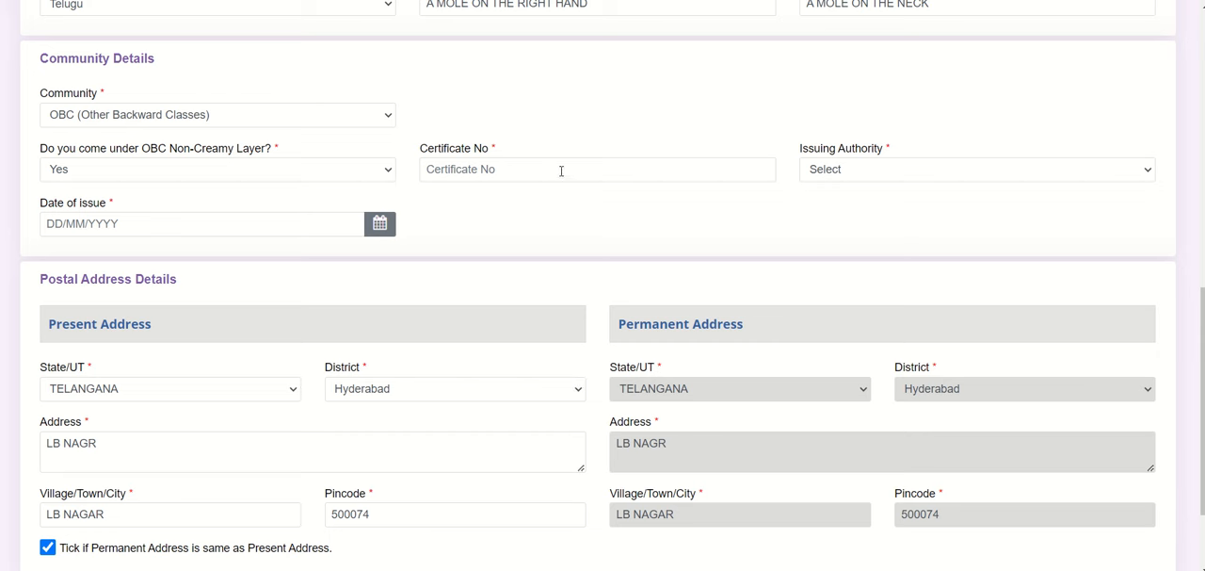
Step: Point out the OBC certificate number field and set the issuing authority to Tehsildar
click(562, 171)
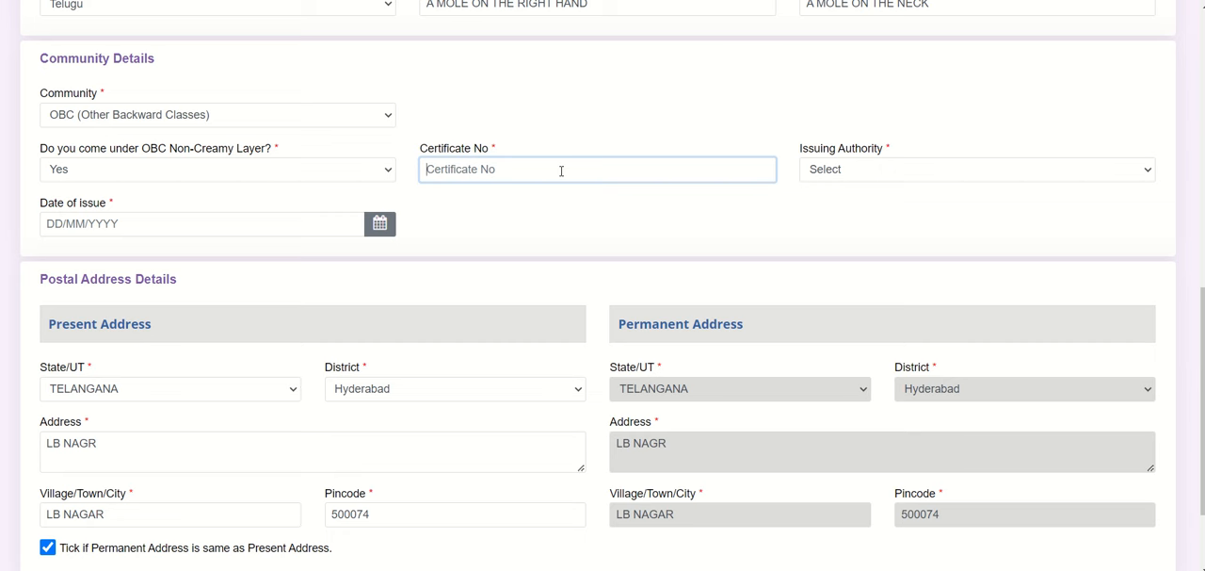
click(893, 171)
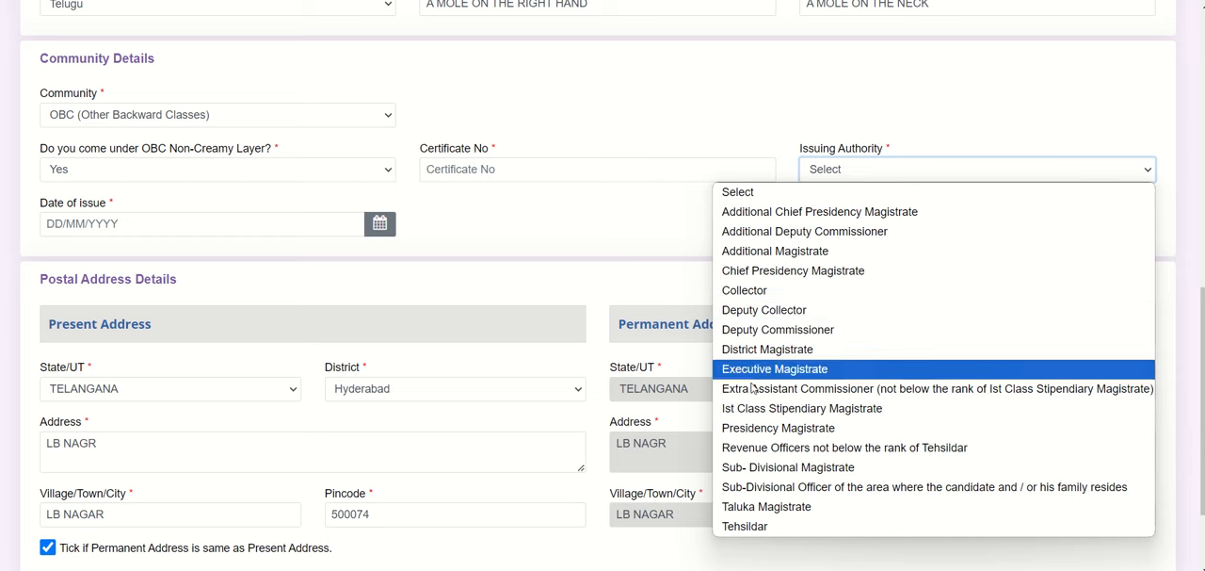
click(763, 527)
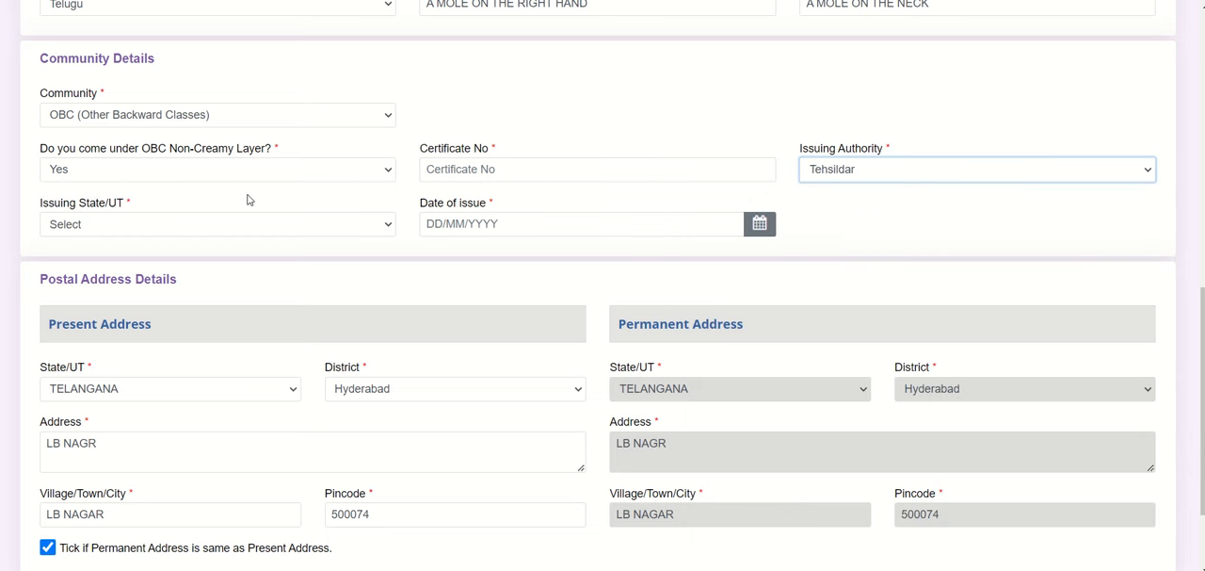
Step: Point out the OBC certificate's issuing state, date of issue and number fields, and look over the postal address details
click(181, 235)
click(199, 235)
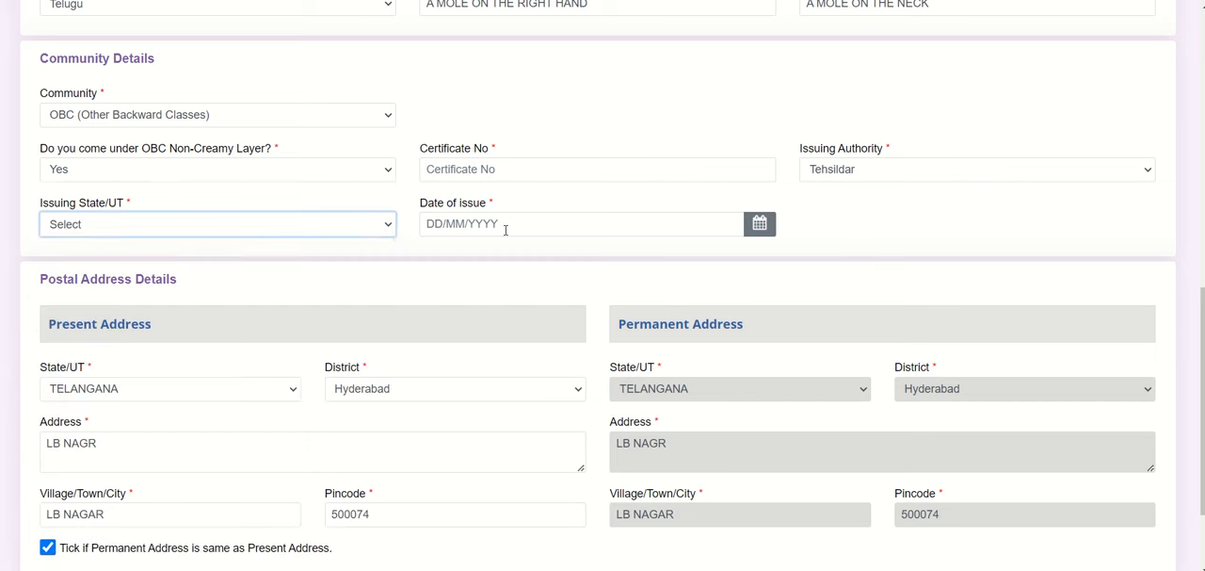
click(584, 225)
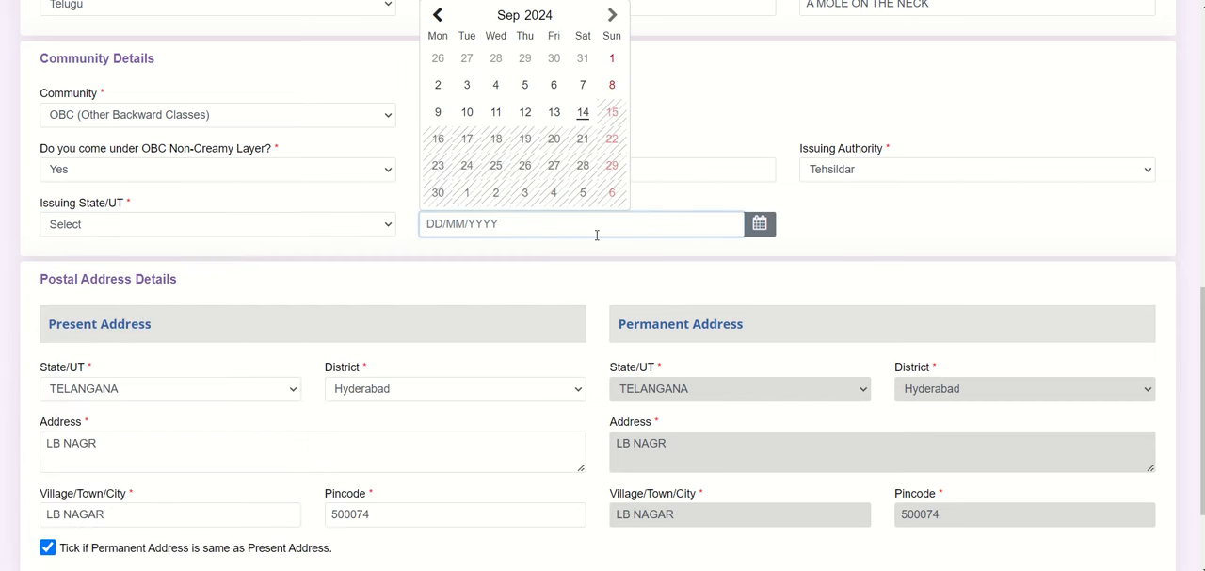
click(627, 164)
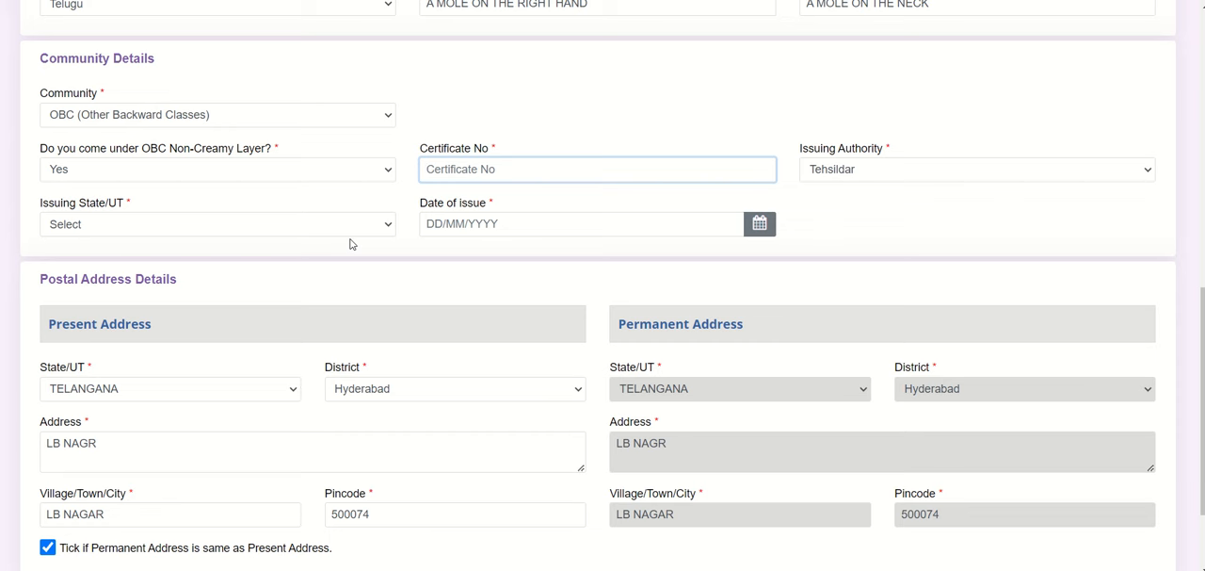
click(510, 223)
click(733, 176)
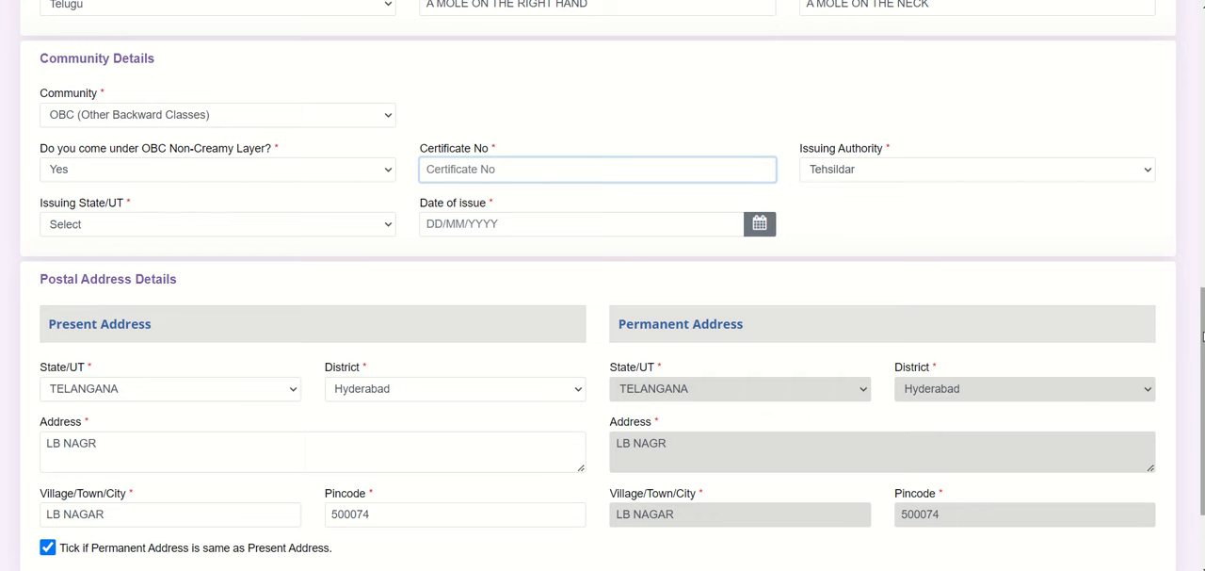
scroll(1203, 334, down, 2)
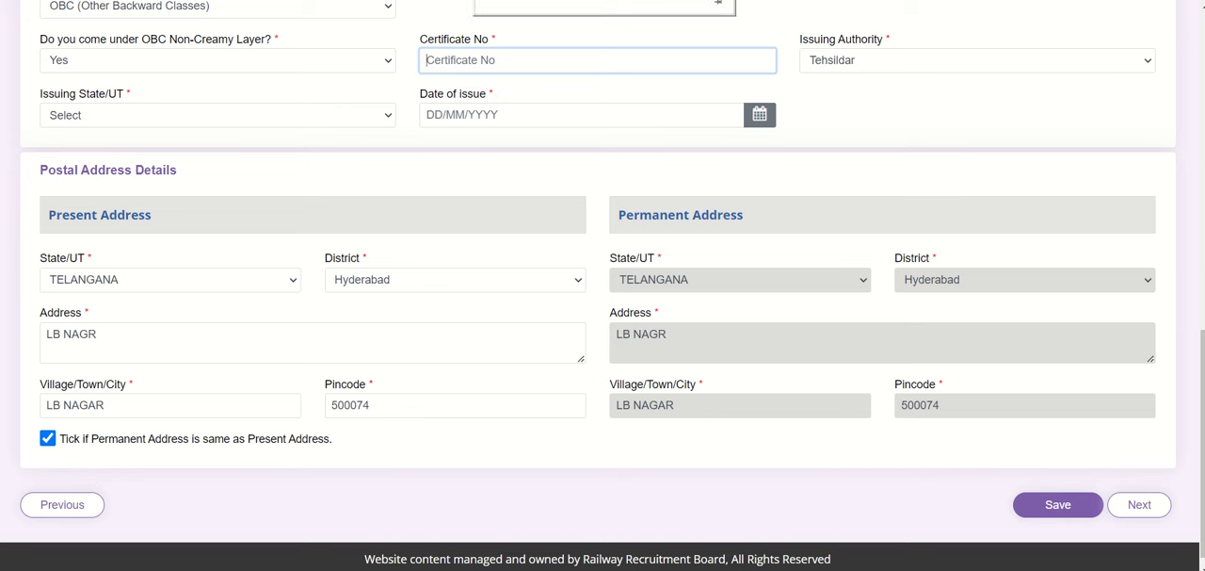
click(718, 3)
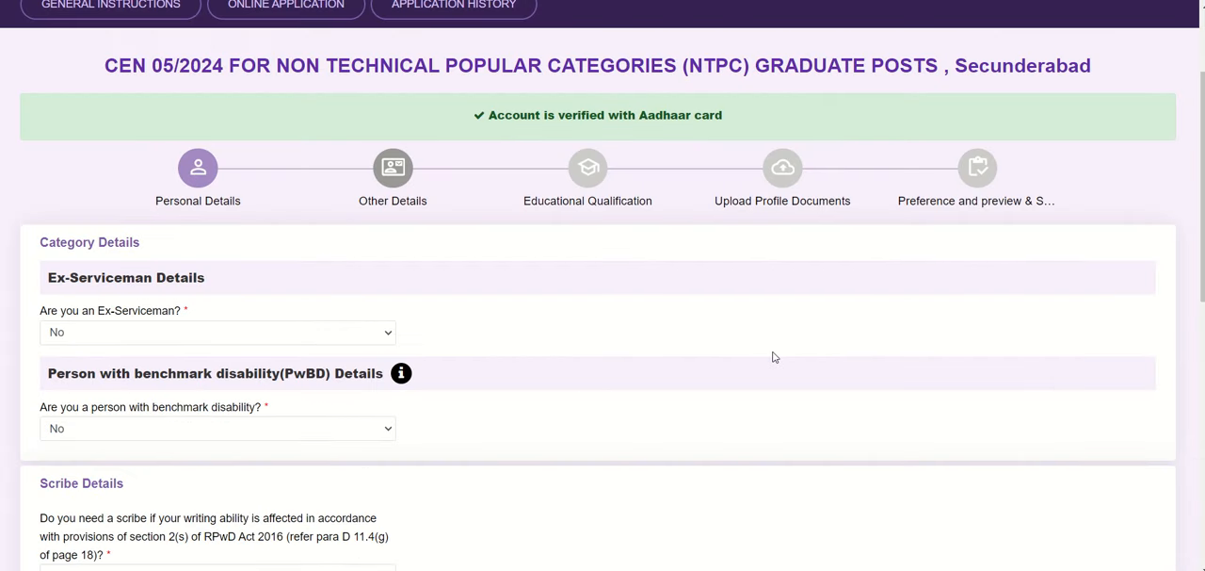
Step: Check the ex-serviceman and benchmark disability questions in the category details, keeping both answers at No
click(313, 332)
click(314, 332)
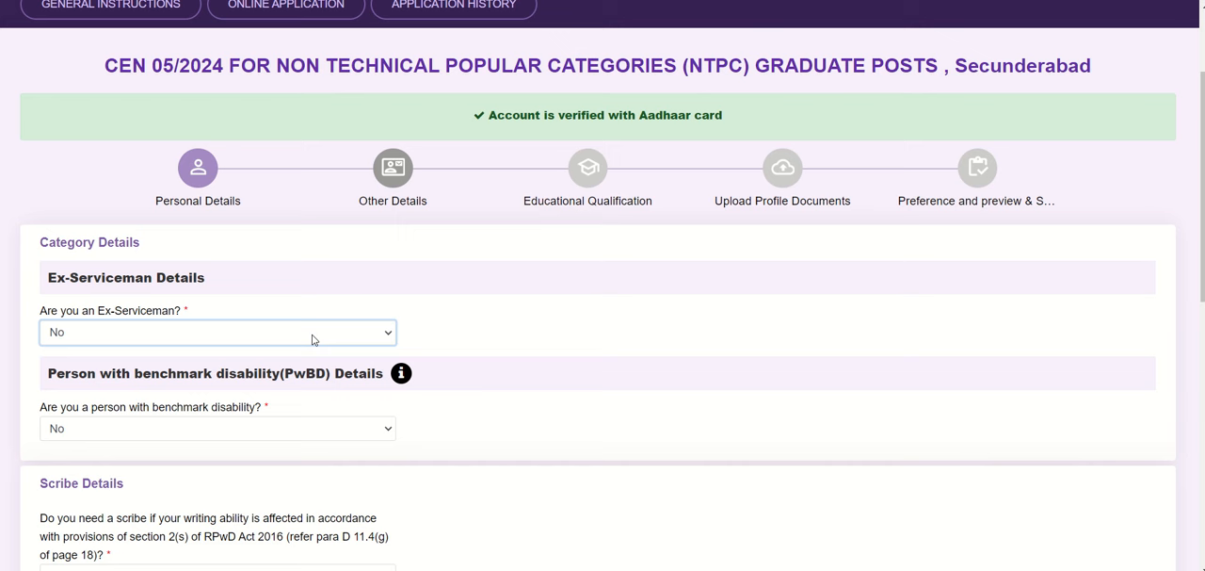
click(212, 426)
click(212, 427)
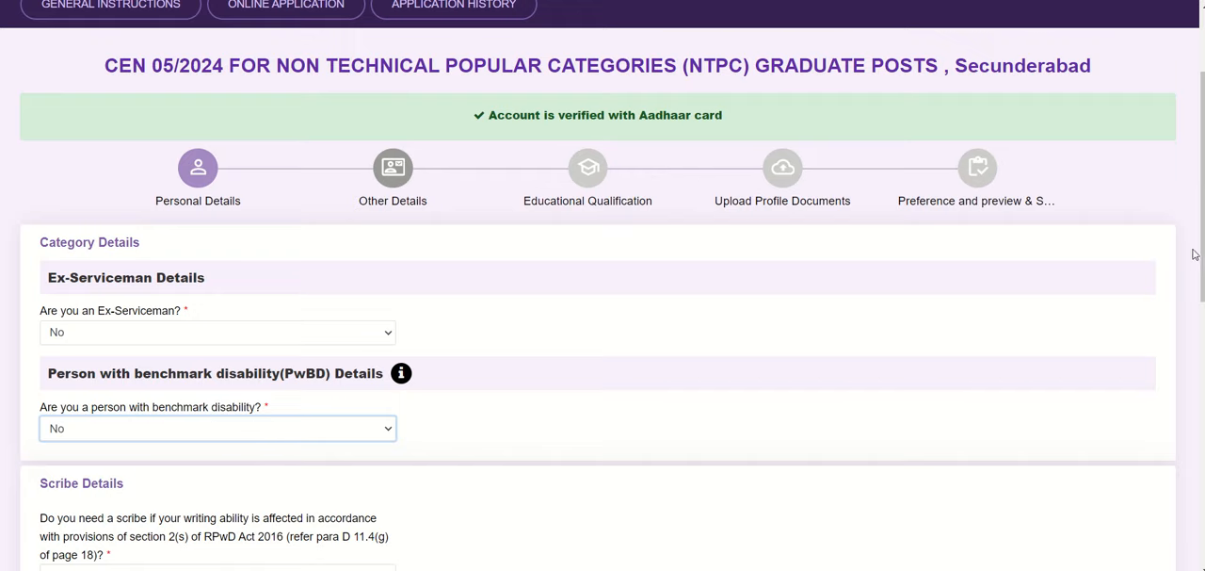
Step: Look over the scribe, EBC certificate, railway employee and current employment questions, keeping the EBC certificate holder answer at No
scroll(603, 285, down, 2)
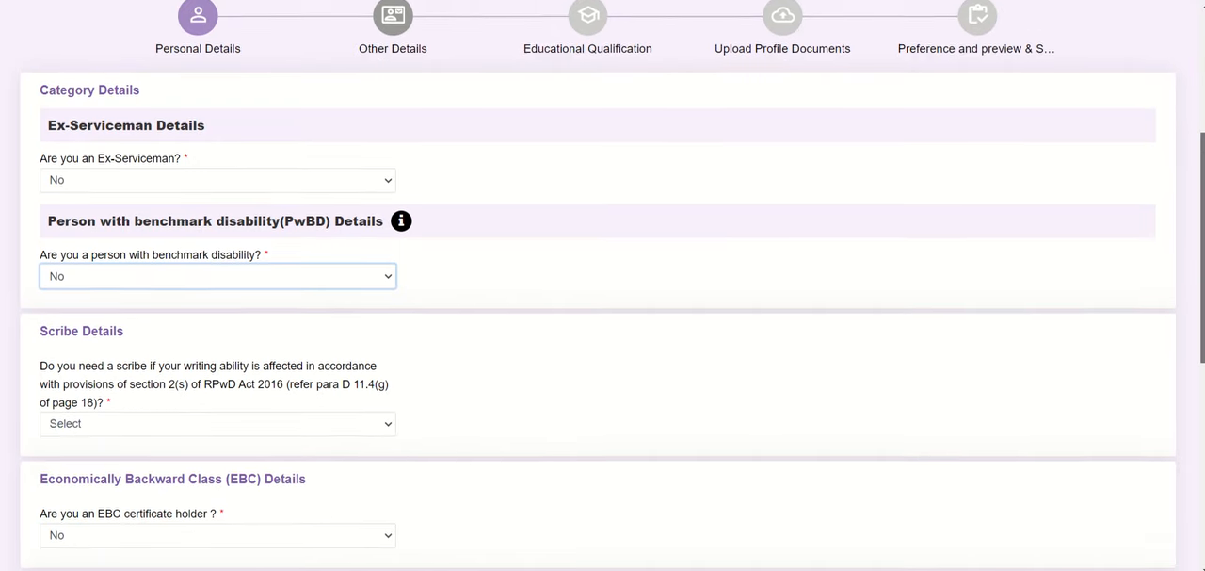
drag(1203, 247, 1203, 251)
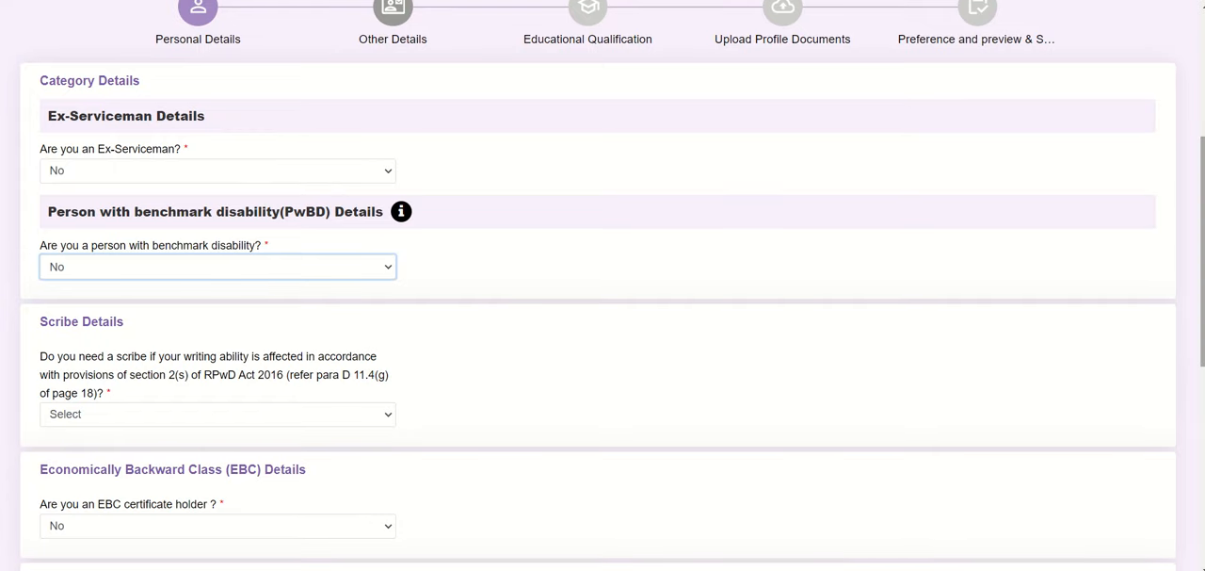
drag(1202, 250, 1203, 330)
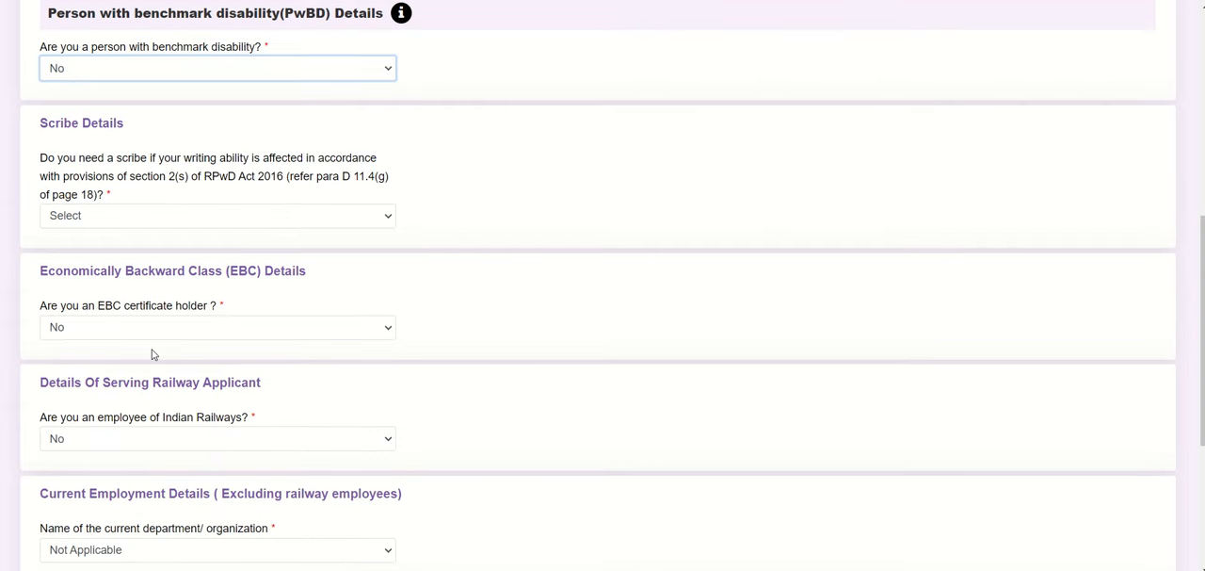
click(208, 327)
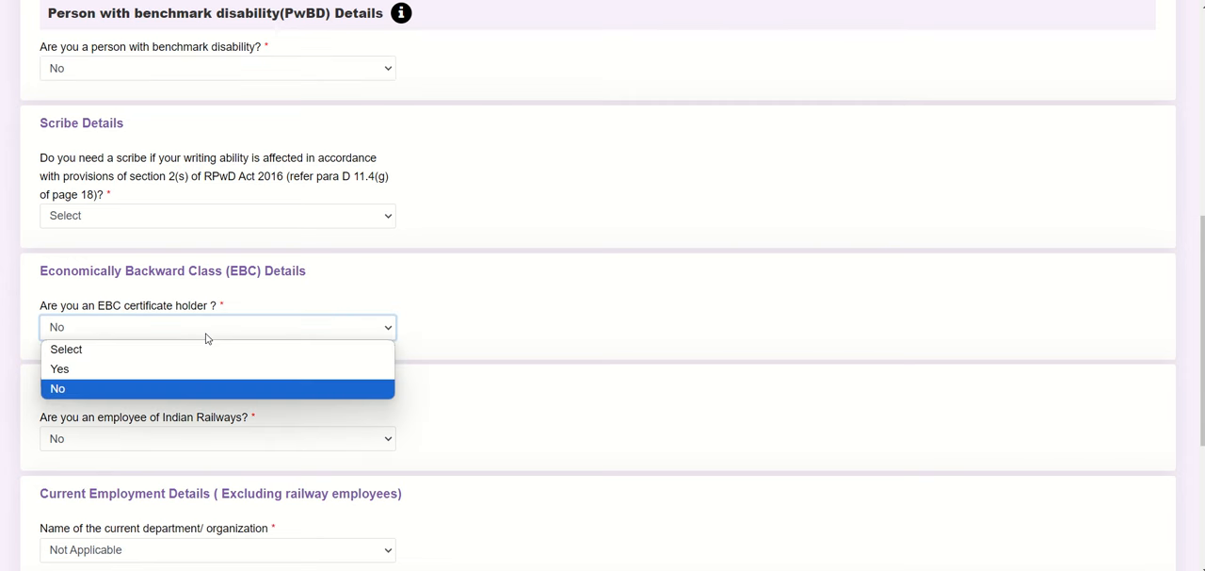
click(207, 327)
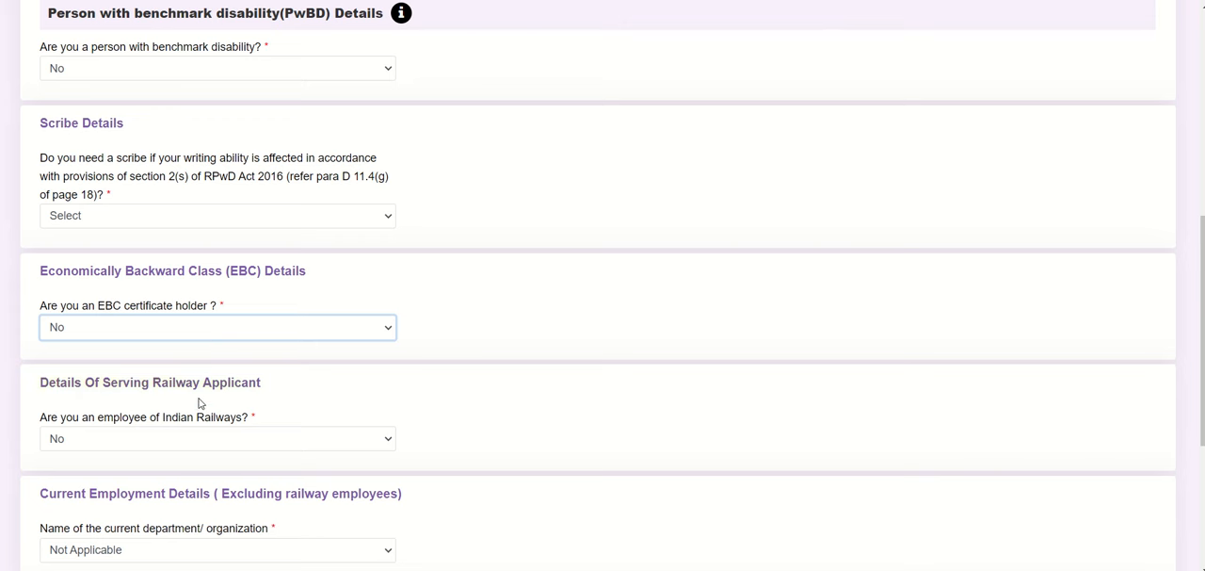
click(296, 457)
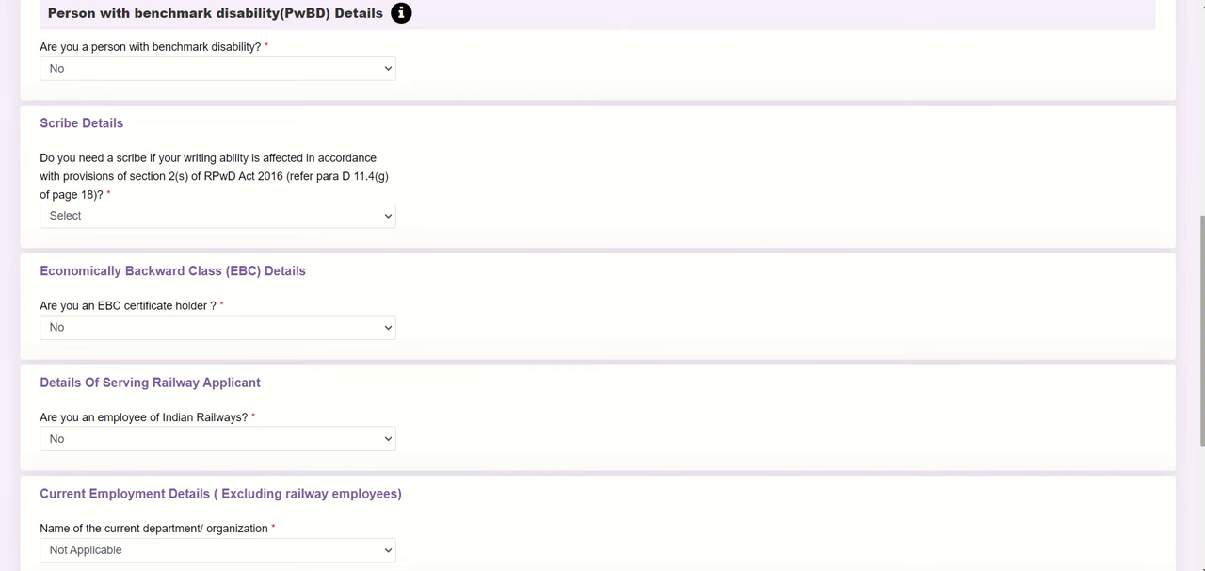
drag(1202, 330, 1202, 357)
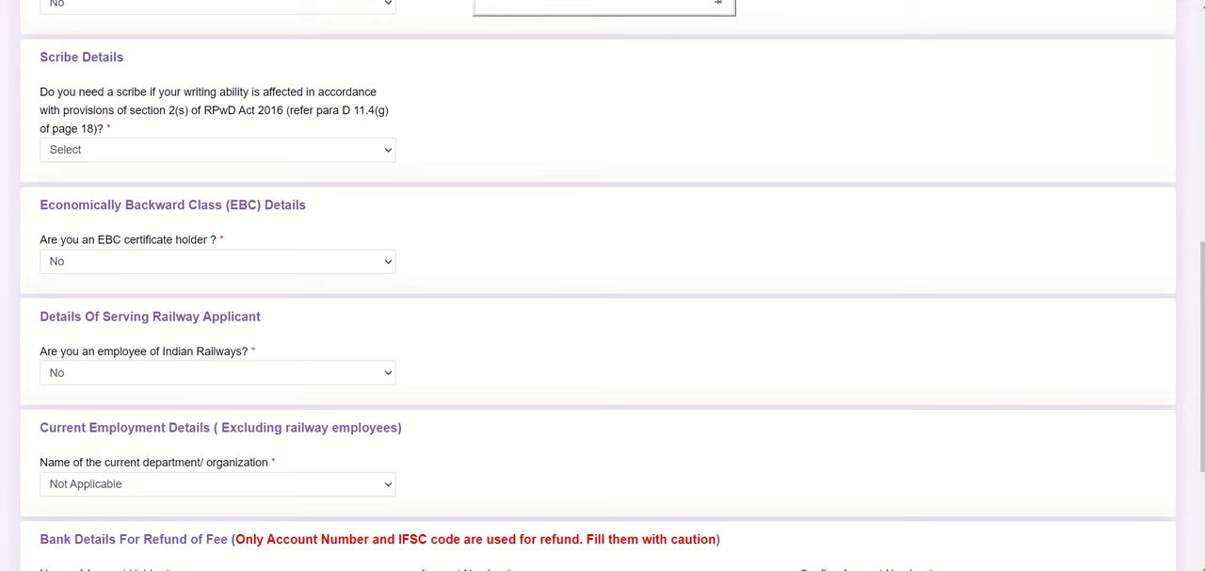
scroll(785, 264, up, 3)
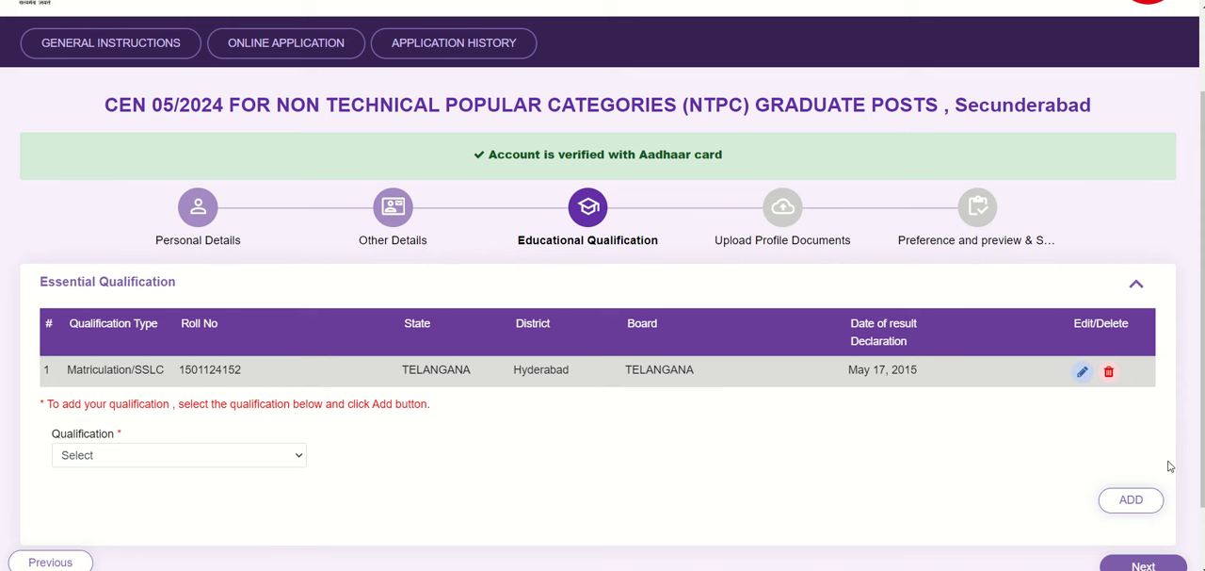
Step: Select Bachelor degree as the essential qualification and answer Yes to typing proficiency in English / Hindi on computer
click(186, 461)
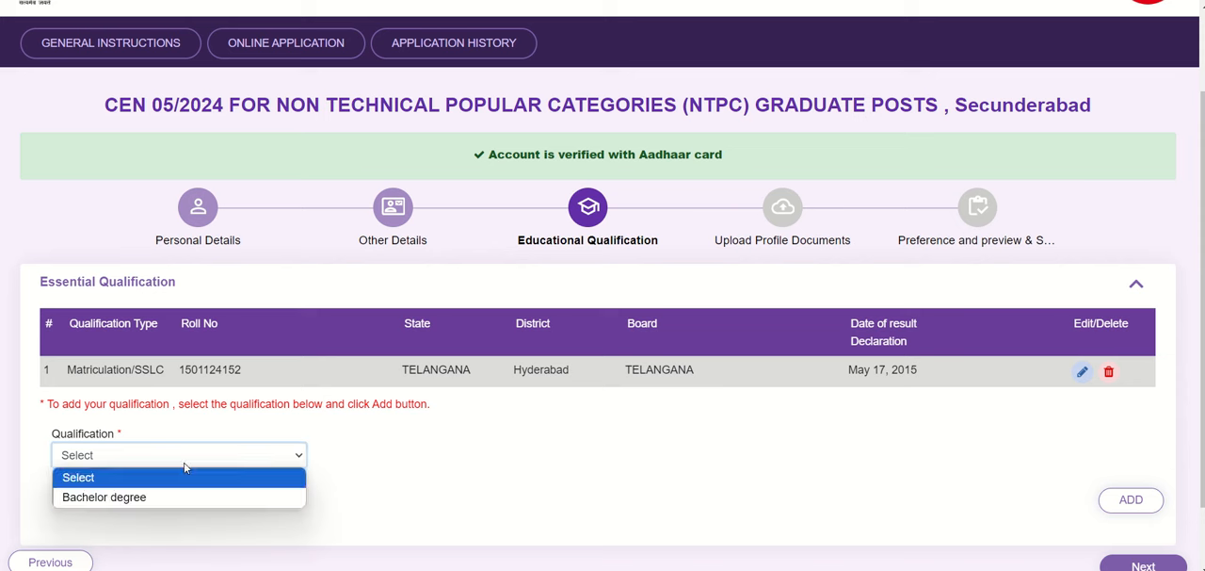
click(121, 497)
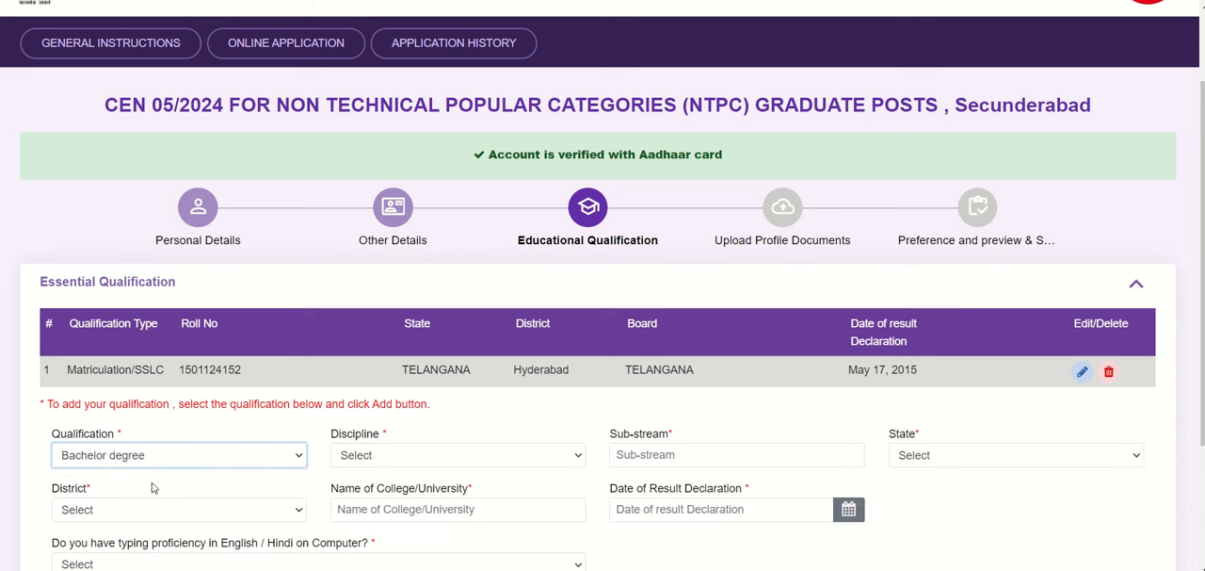
scroll(602, 285, down, 1)
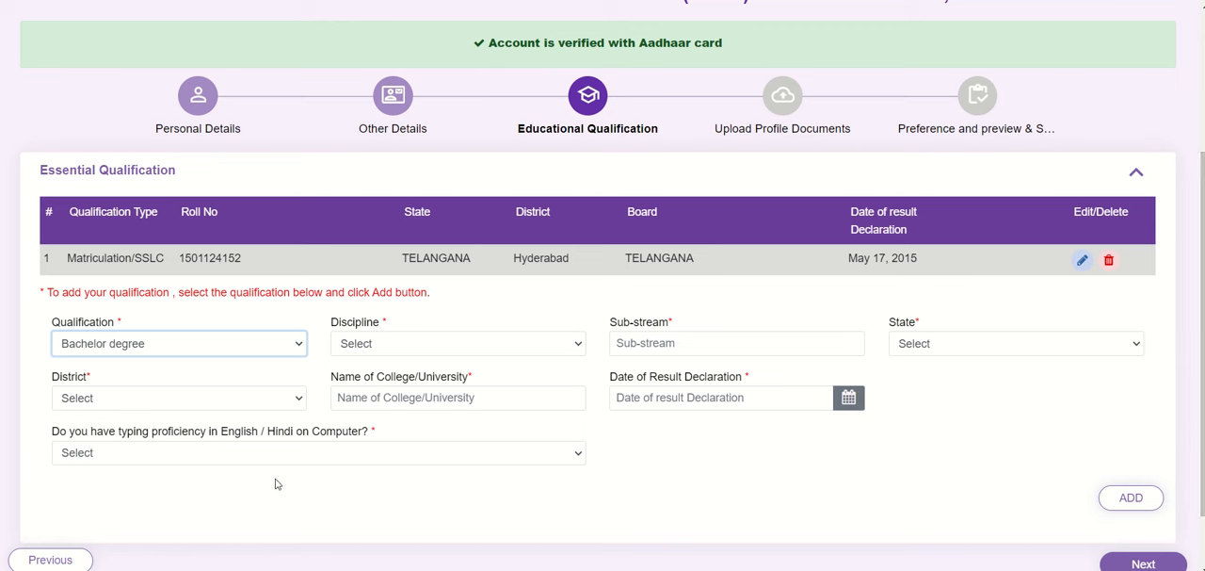
click(204, 455)
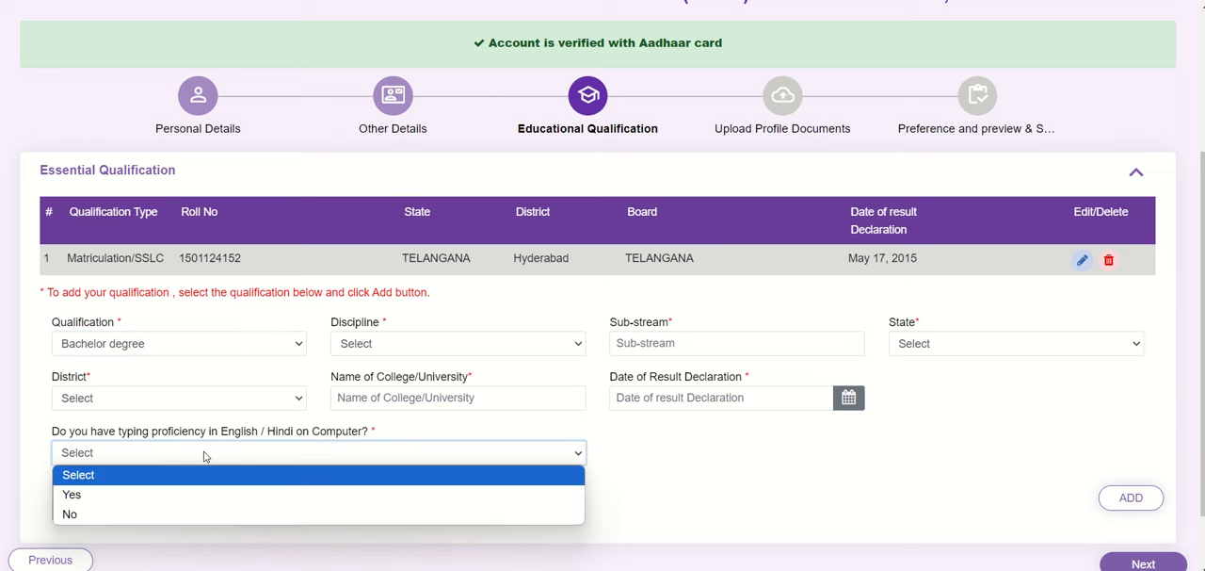
click(91, 495)
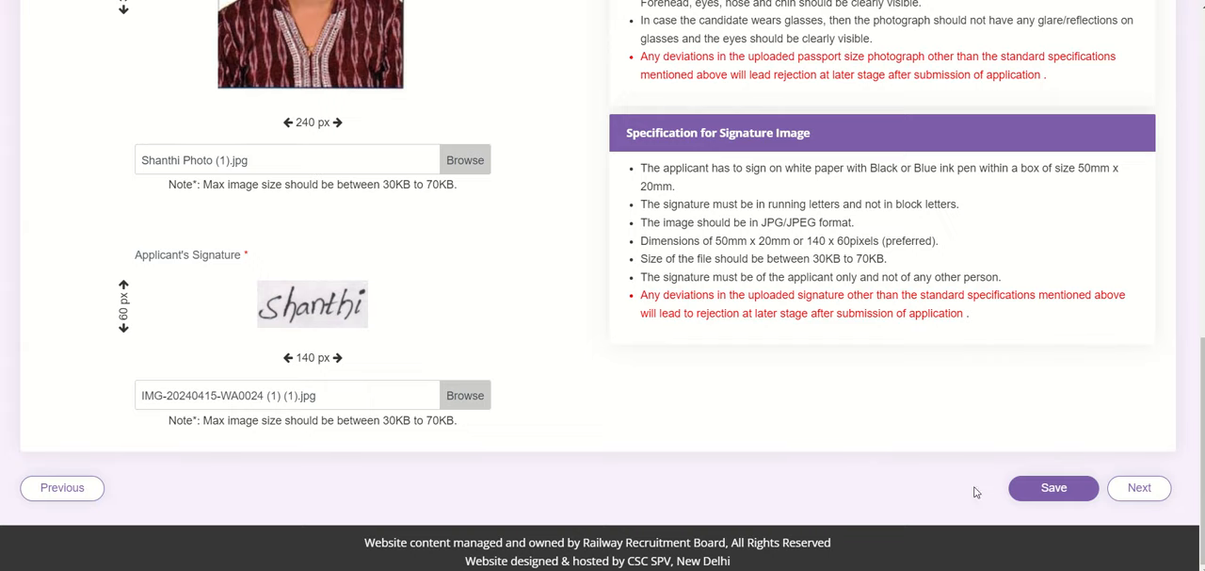
Step: Proceed from the uploaded photograph and signature to the post preference stage and look over the eligible posts for RRB Secunderabad
click(1139, 487)
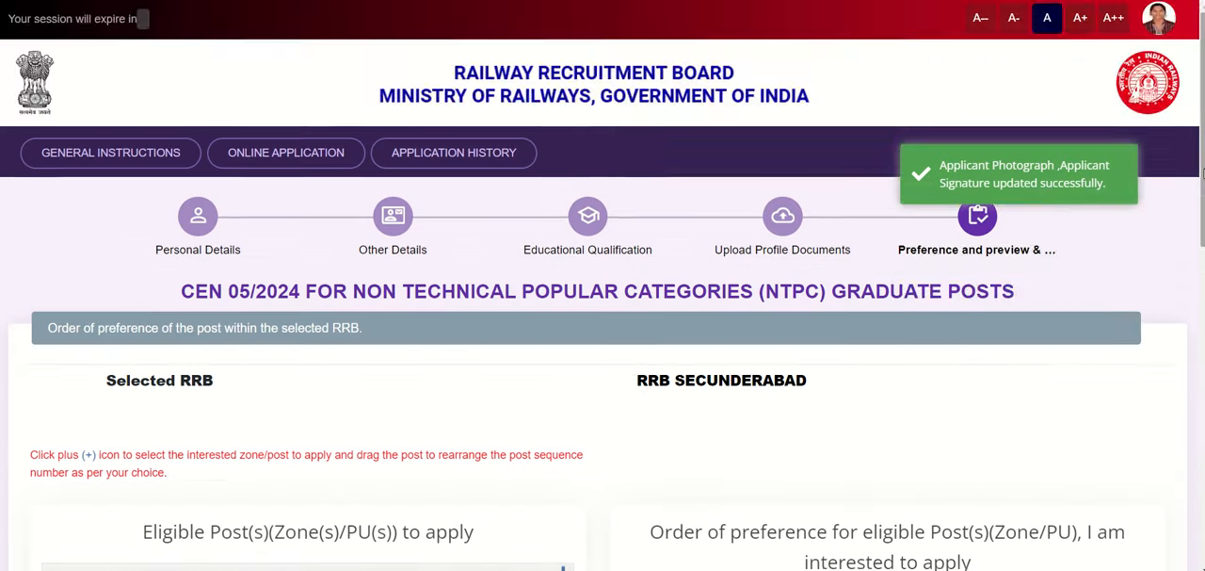
drag(1202, 141, 1203, 212)
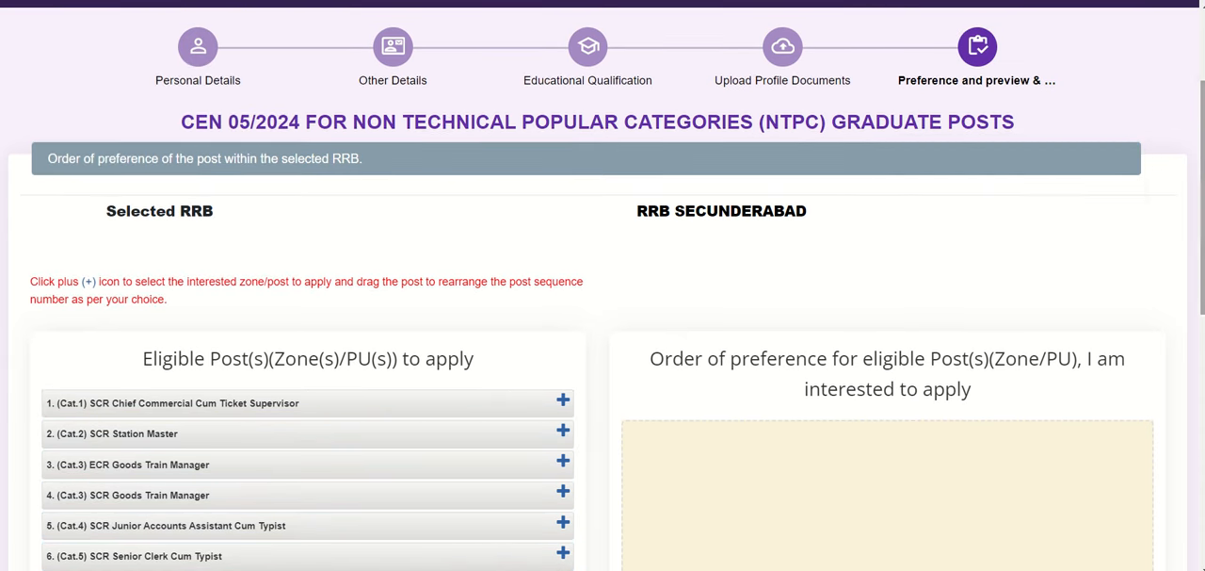
drag(1203, 195, 1203, 275)
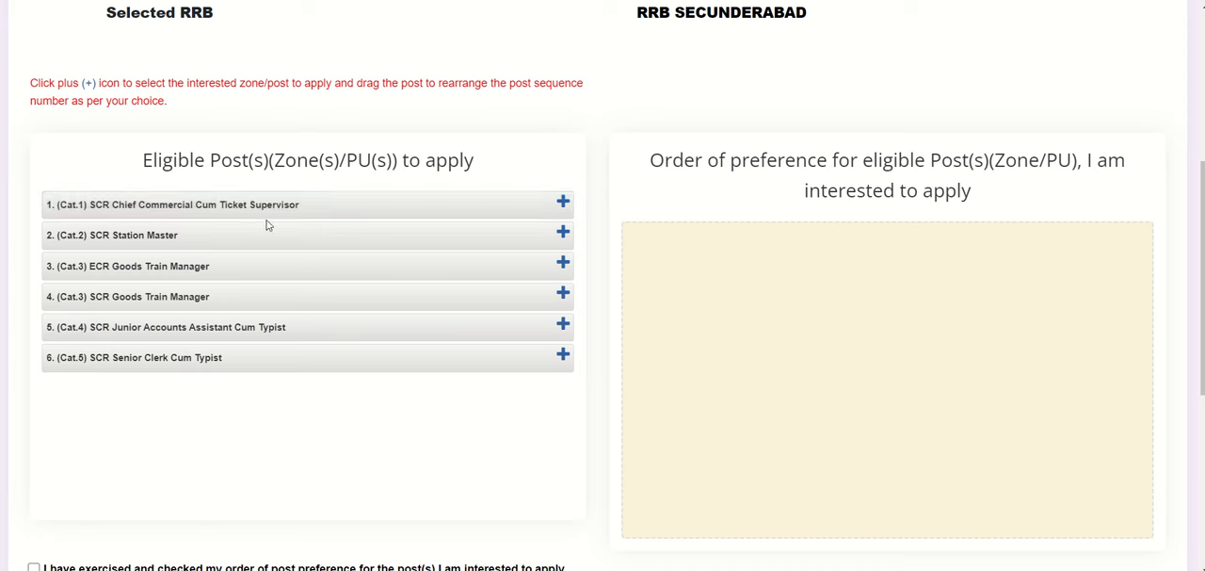
Step: Add the eligible posts in this order: Chief Commercial Cum Ticket Supervisor, Station Master, Junior Accounts Assistant, Senior Clerk, ECR Goods Train Manager, SCR Goods Train Manager
click(563, 203)
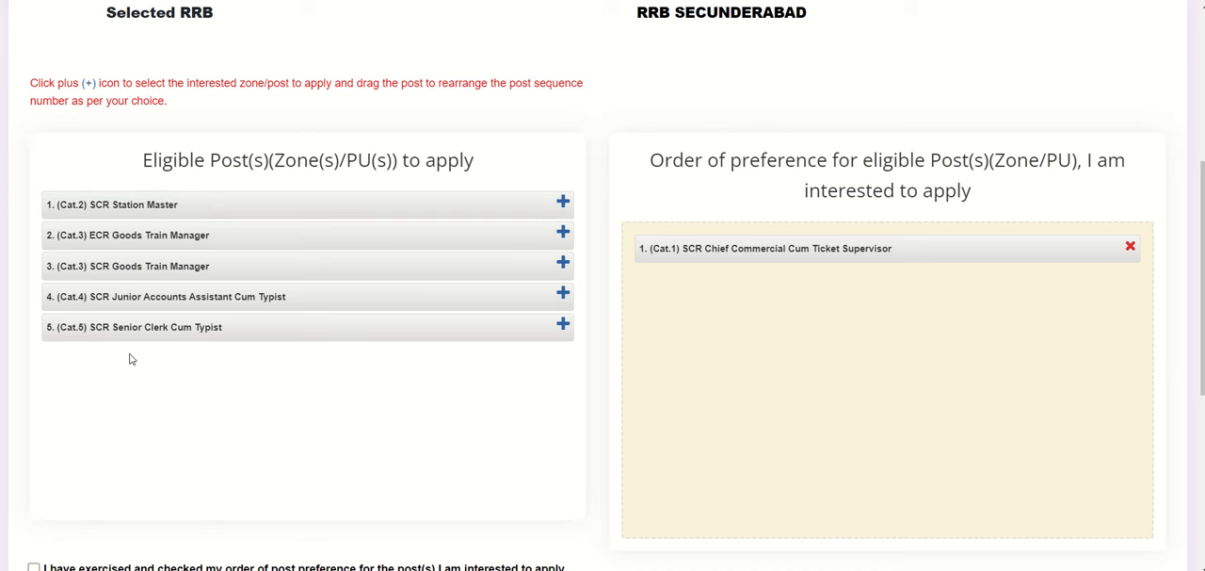
click(563, 205)
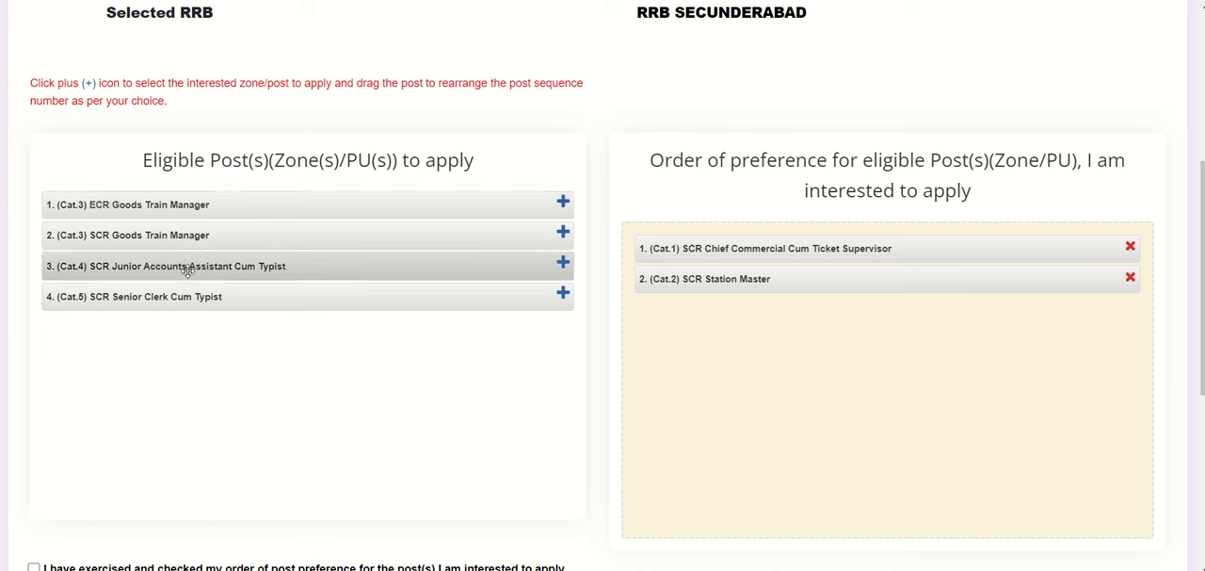
click(562, 263)
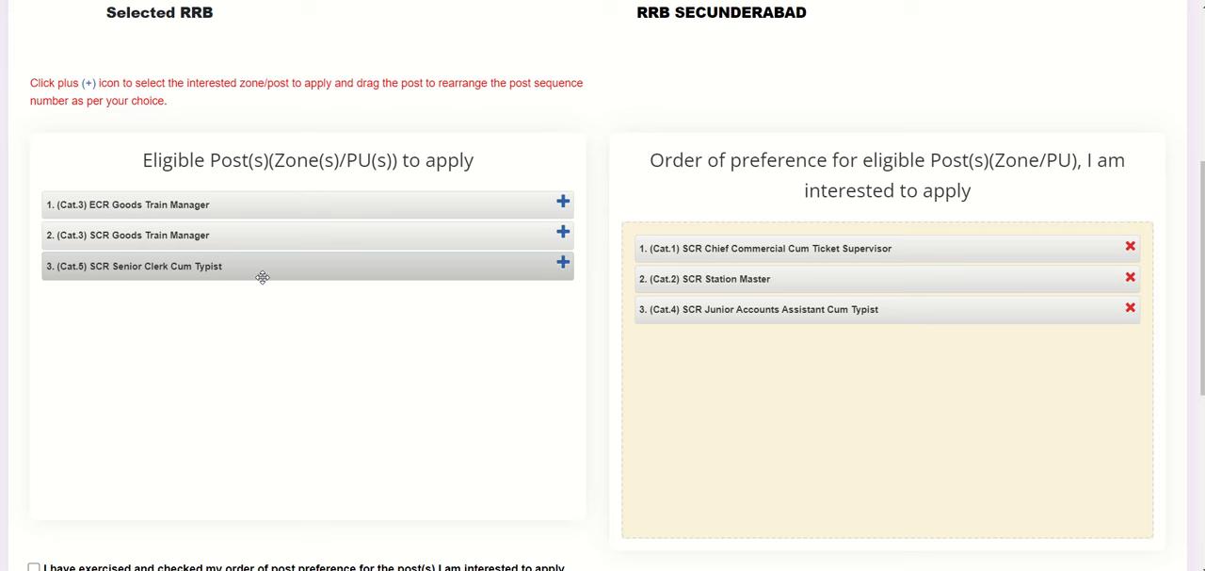
click(562, 263)
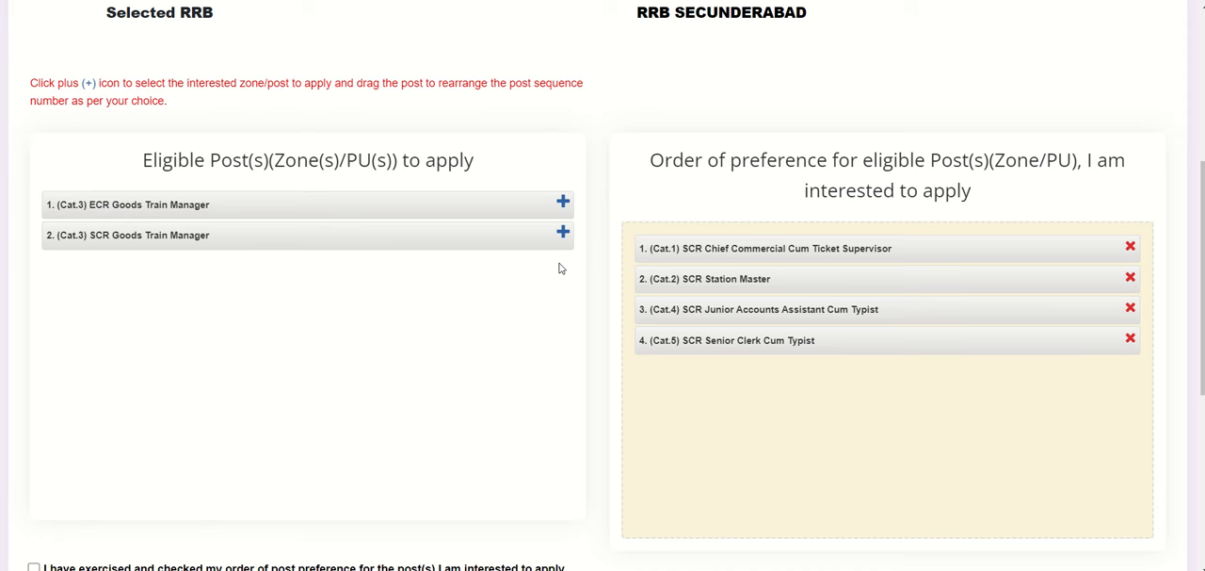
click(562, 202)
click(562, 202)
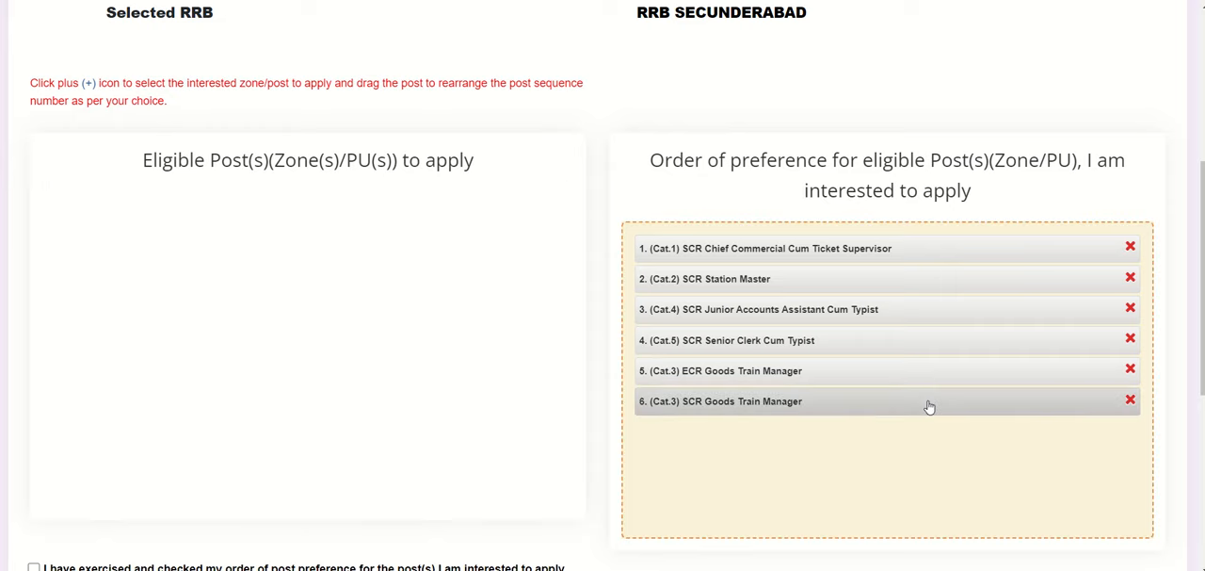
Step: Accept the eligibility criteria declaration and enter HYDERABAD as the place
scroll(1082, 376, down, 4)
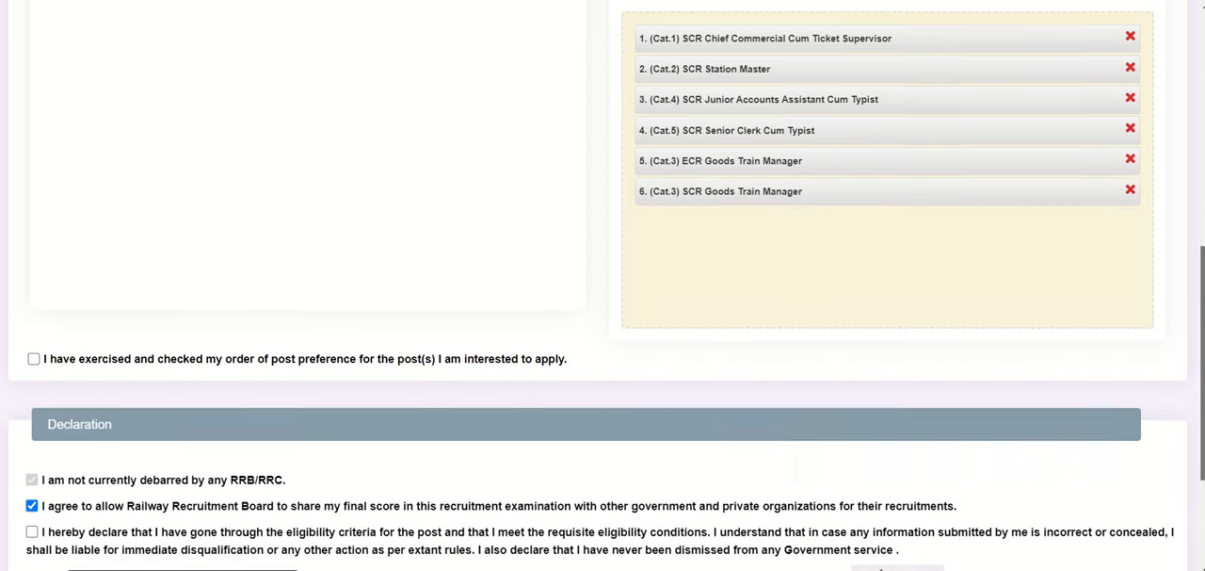
mouse_move(1203, 405)
mouse_down()
mouse_move(1203, 389)
mouse_move(1203, 405)
mouse_up()
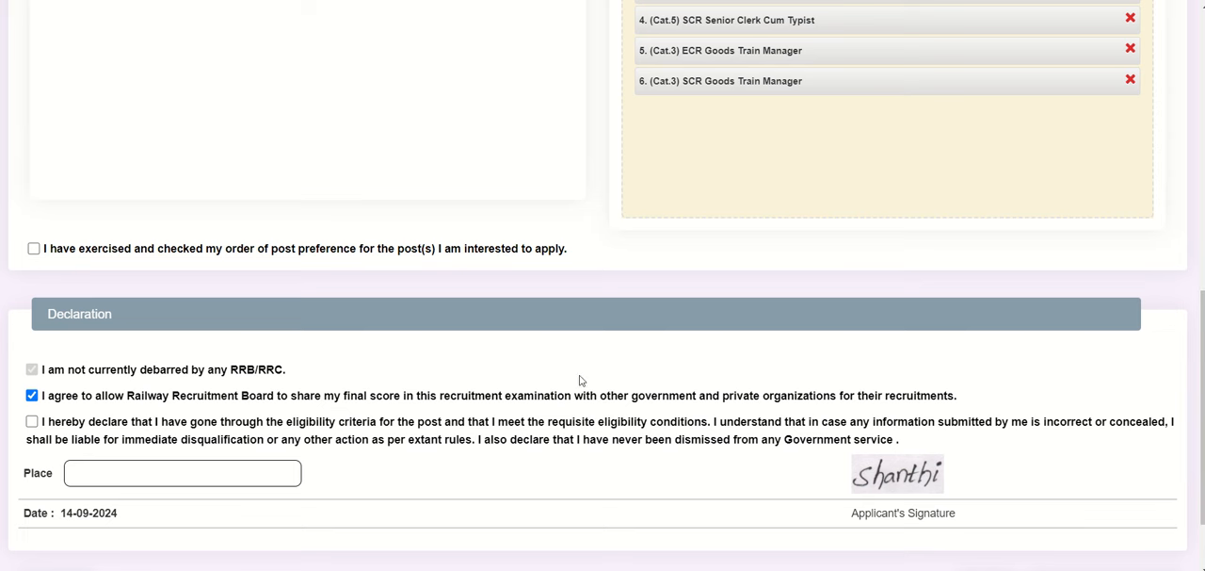
click(34, 424)
click(154, 474)
text(HYDERABAD)
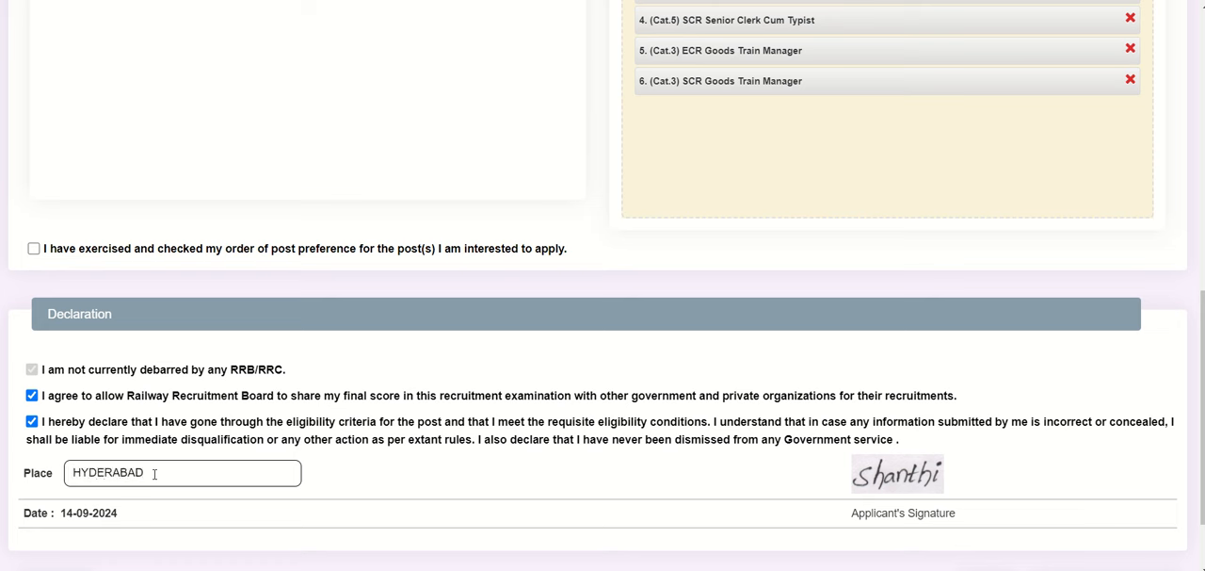
Step: Review the order of post preference and the declaration, and confirm having exercised and checked the post preferences
scroll(1196, 358, down, 2)
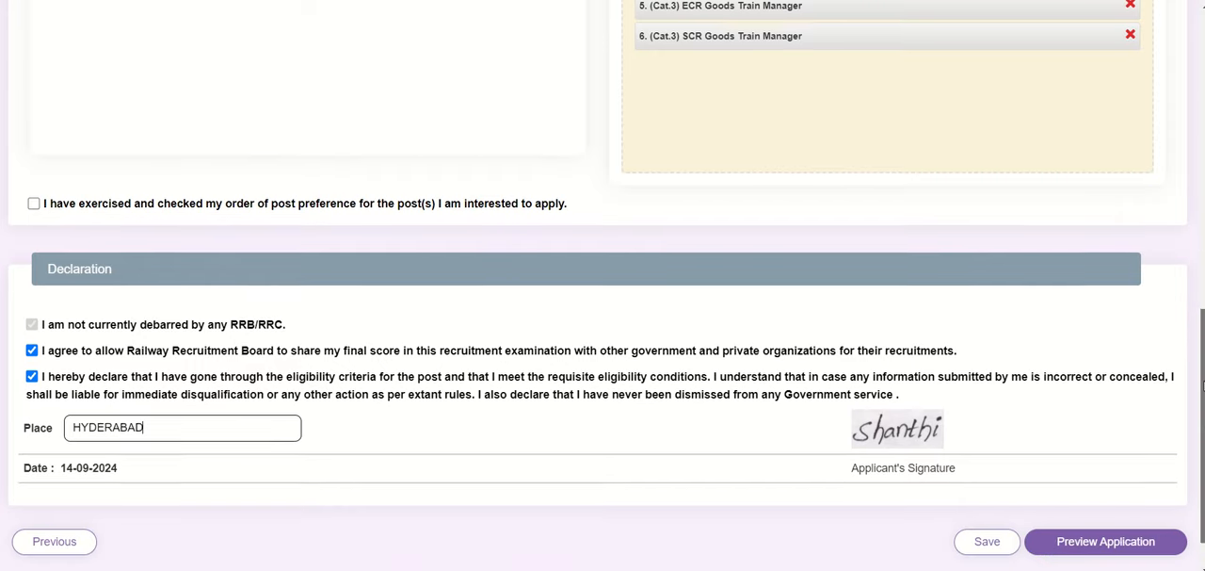
scroll(1203, 394, up, 1)
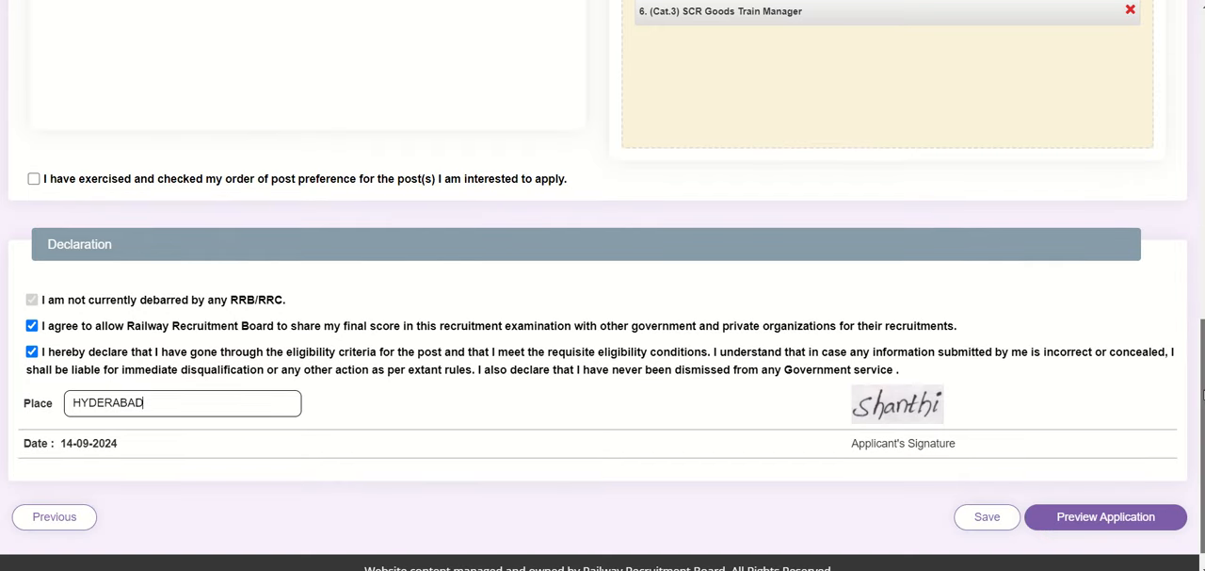
scroll(1203, 393, down, 1)
scroll(1202, 394, up, 3)
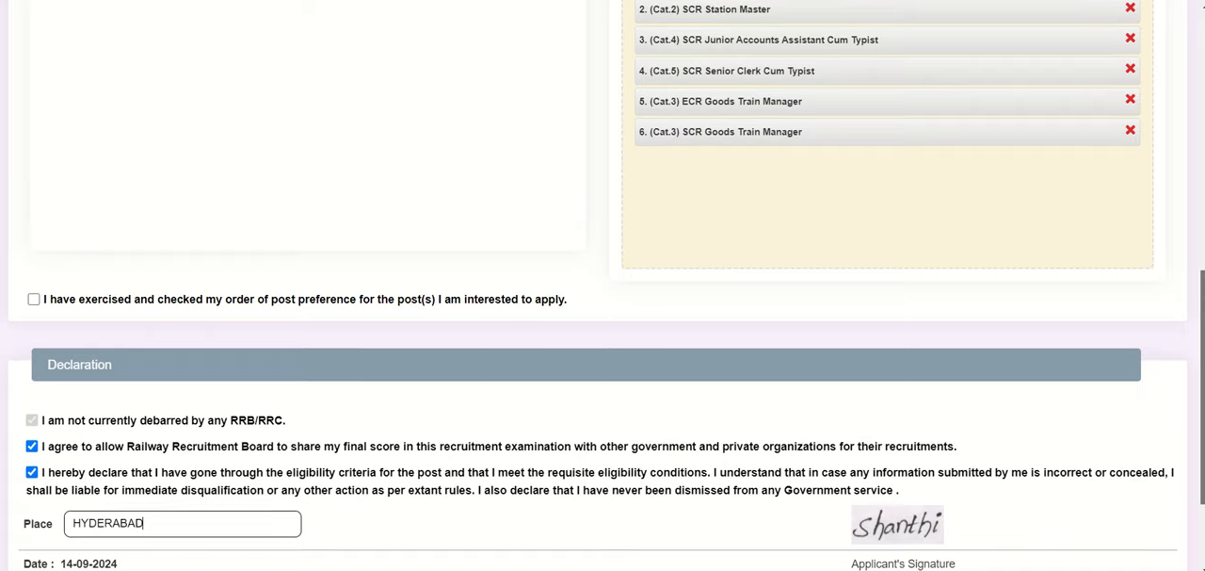
scroll(1202, 394, up, 5)
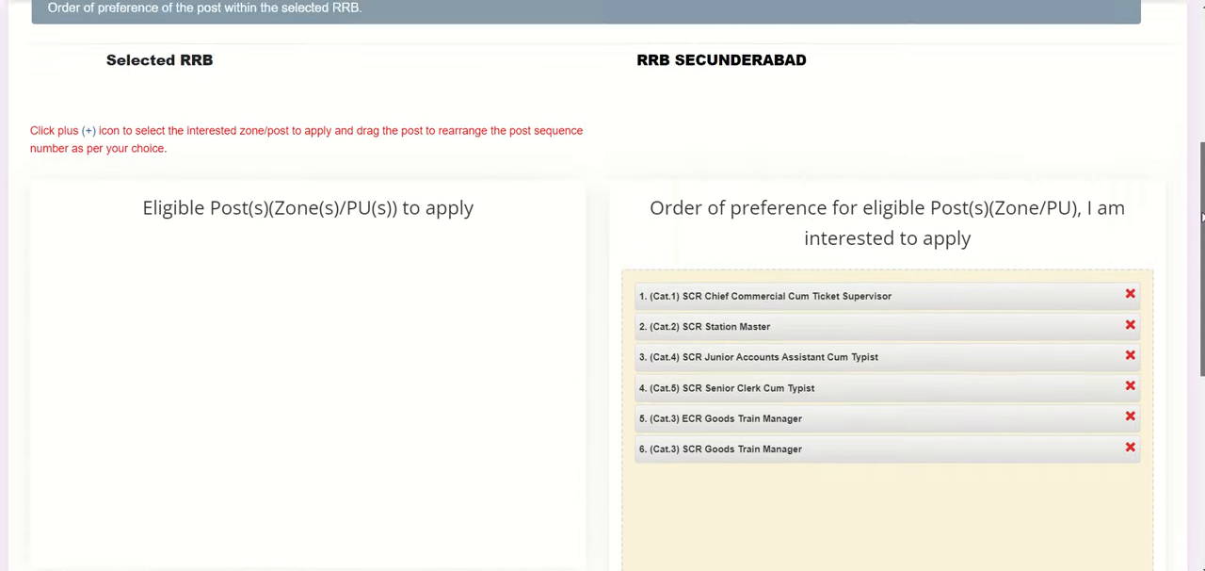
drag(1203, 294, 1203, 295)
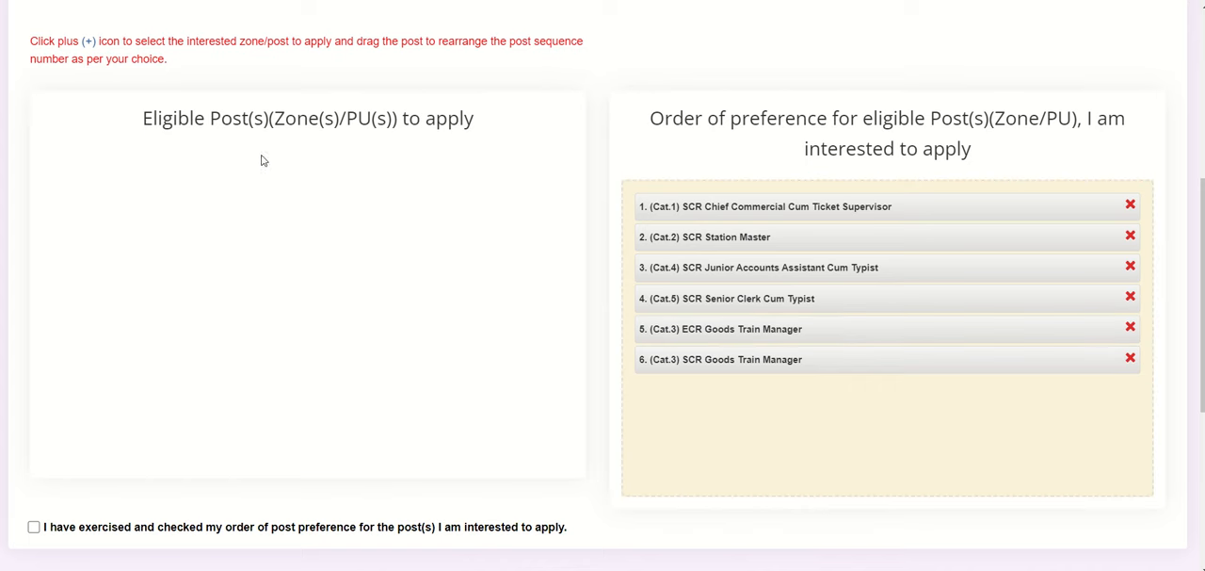
scroll(1203, 254, down, 4)
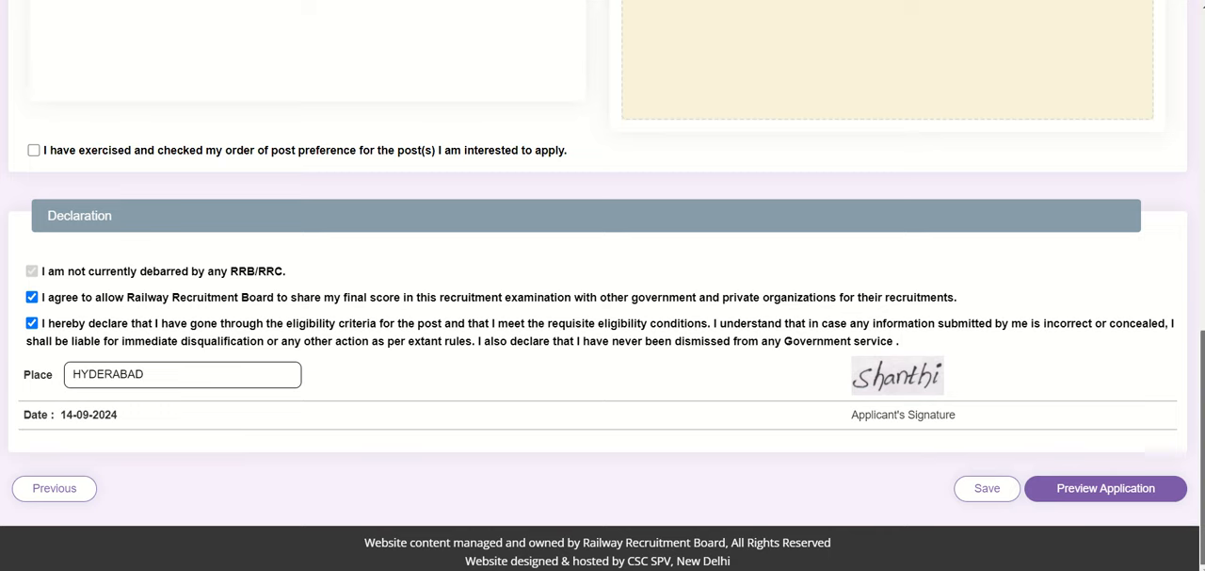
scroll(1164, 443, up, 1)
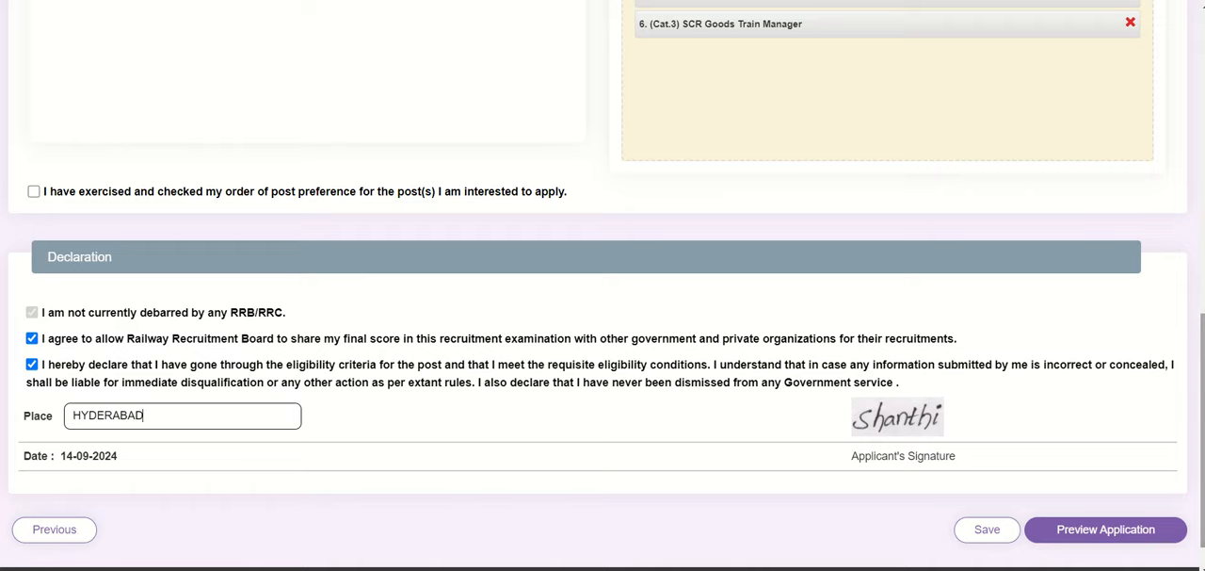
scroll(1194, 317, up, 3)
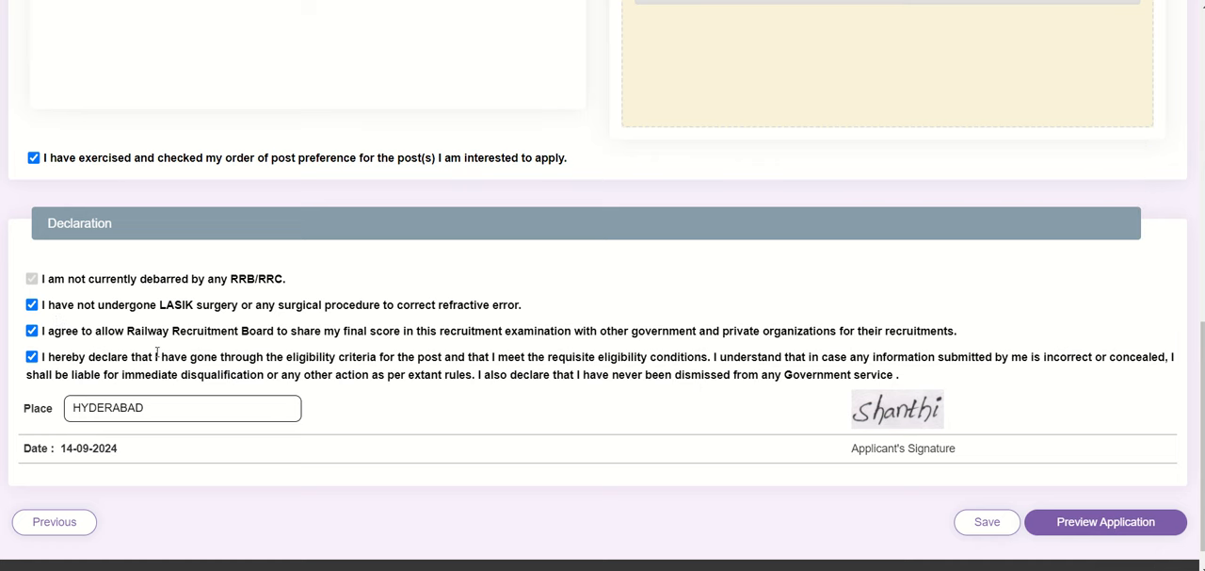
Step: Preview the application through to its declaration and confirm that the details have been re-checked and found correct
click(1088, 528)
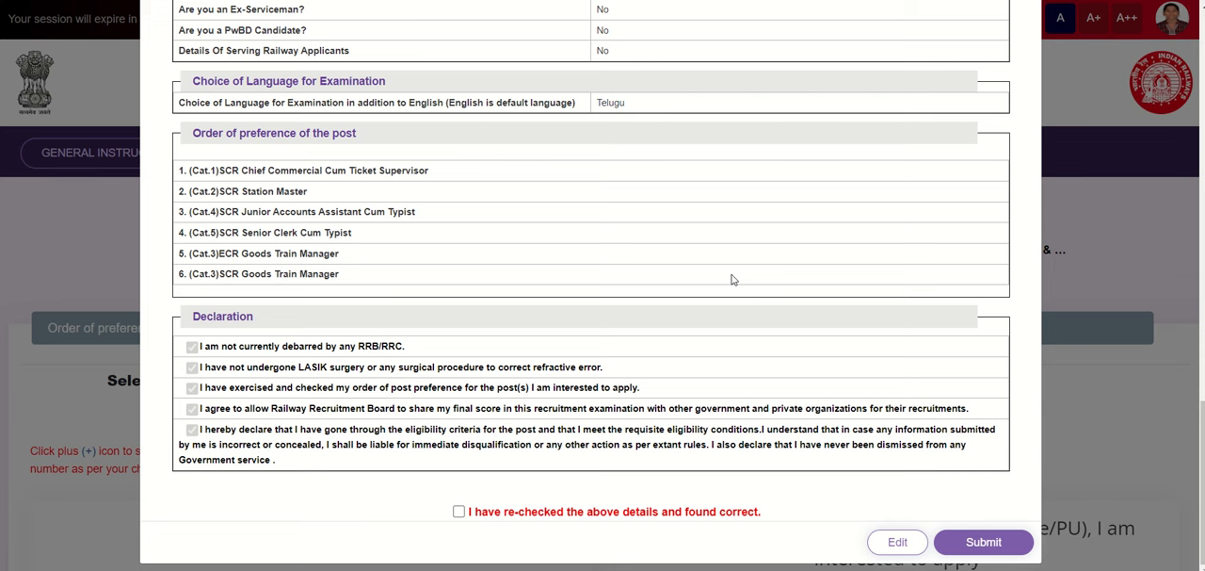
click(460, 513)
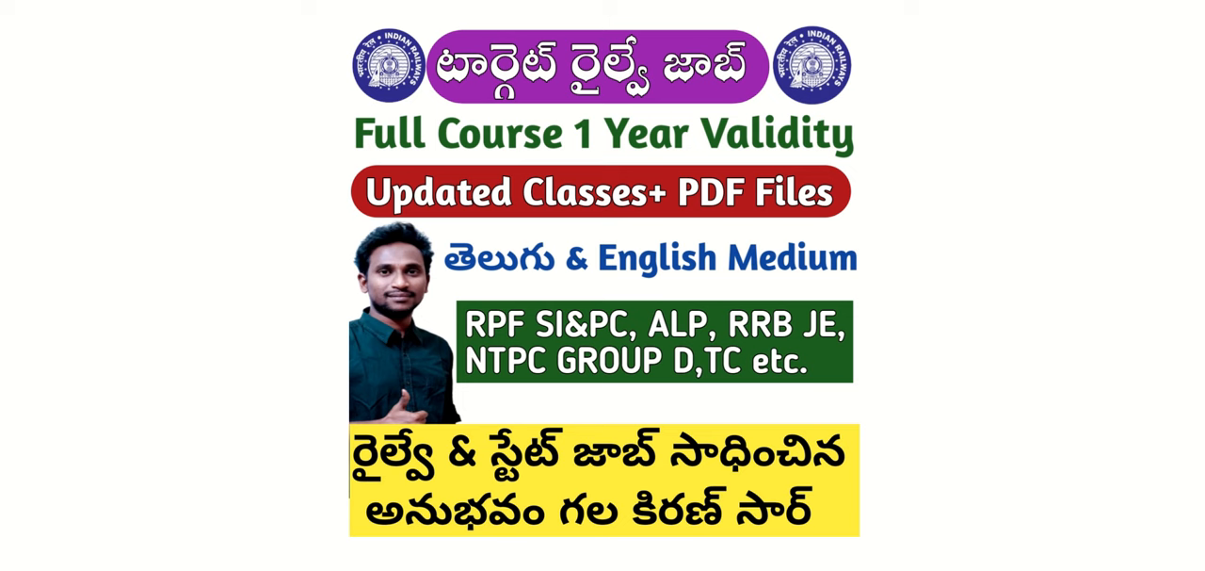
click(82, 566)
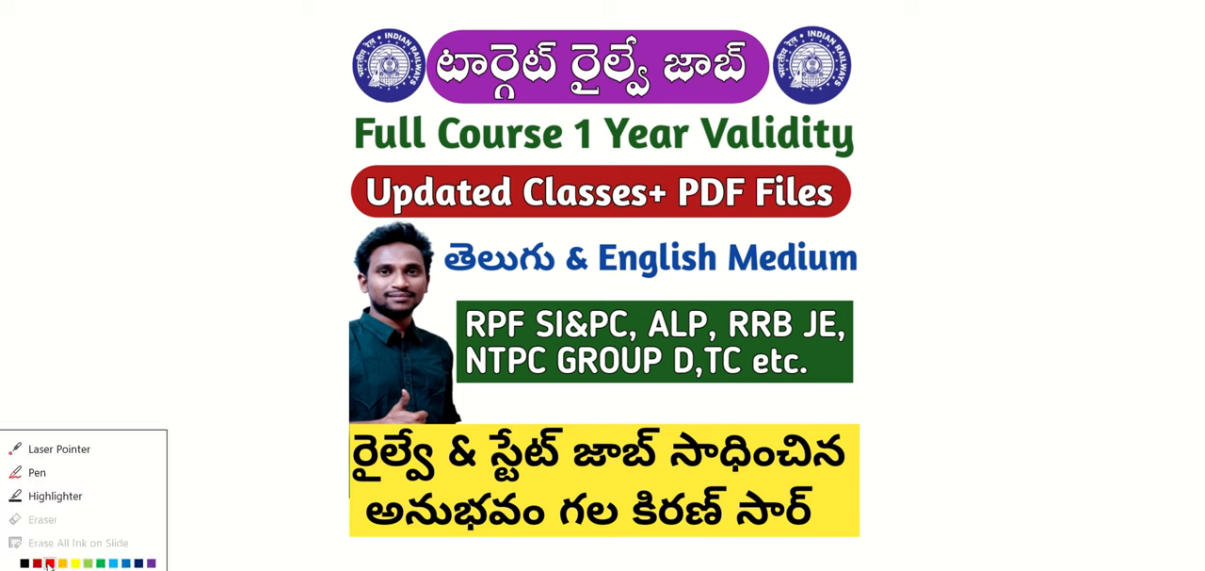
click(126, 563)
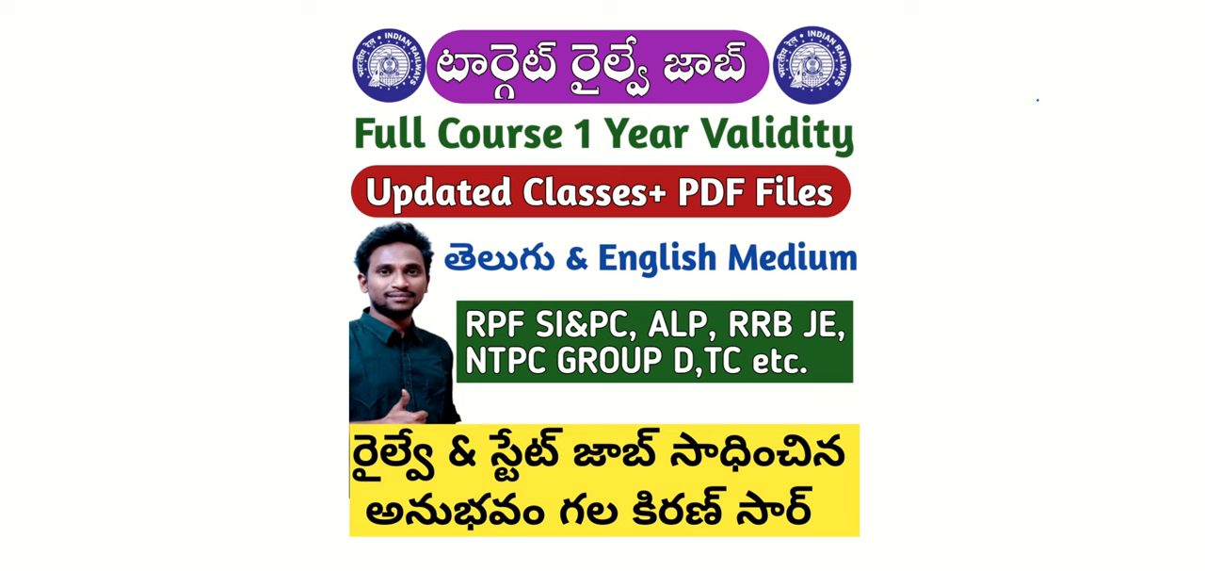